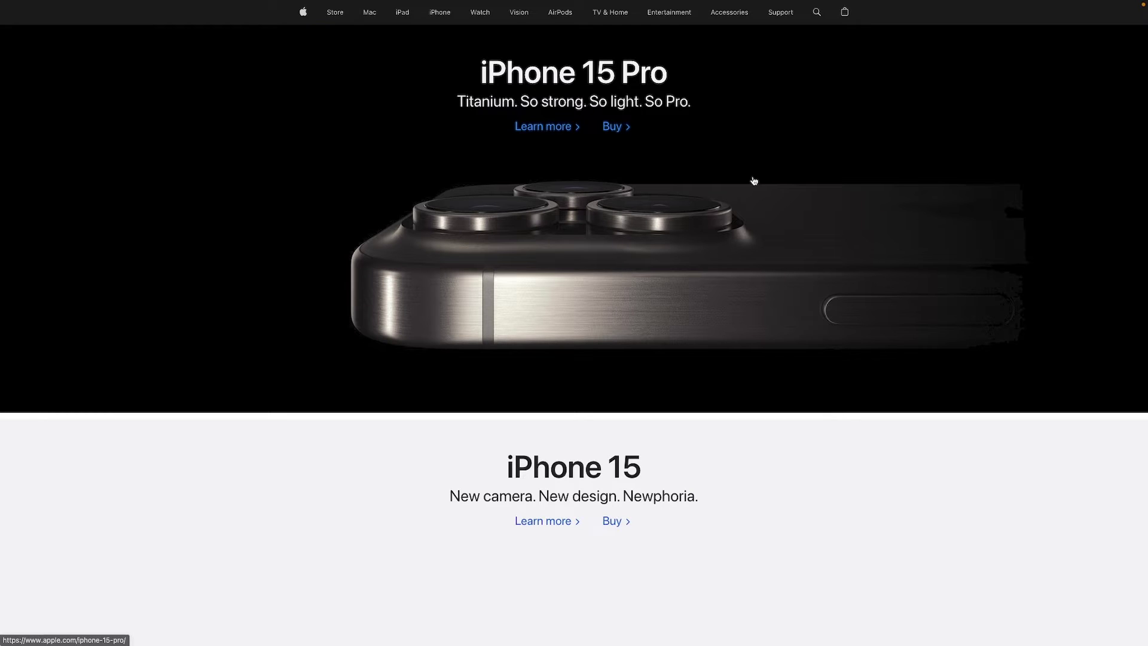
- Examine the section layout of the Apple homepage, including the iPhone 15 Pro and iPhone 15 banners
scroll(753, 180, down, 5)
scroll(754, 180, down, 6)
scroll(753, 180, up, 10)
scroll(536, 249, down, 12)
scroll(537, 249, up, 8)
scroll(536, 248, up, 5)
- Switch to the Wix Studio editor and add the hero_iphone15pro image from the site files, stretched to fill the blank section
key(ctrl+Tab)
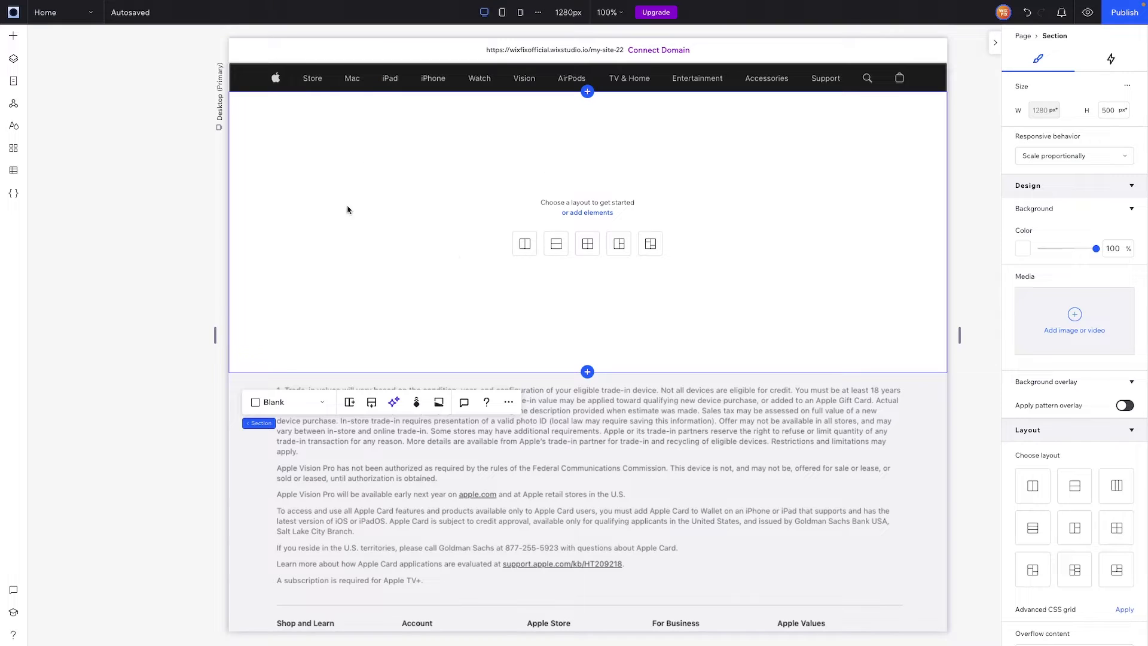
click(12, 37)
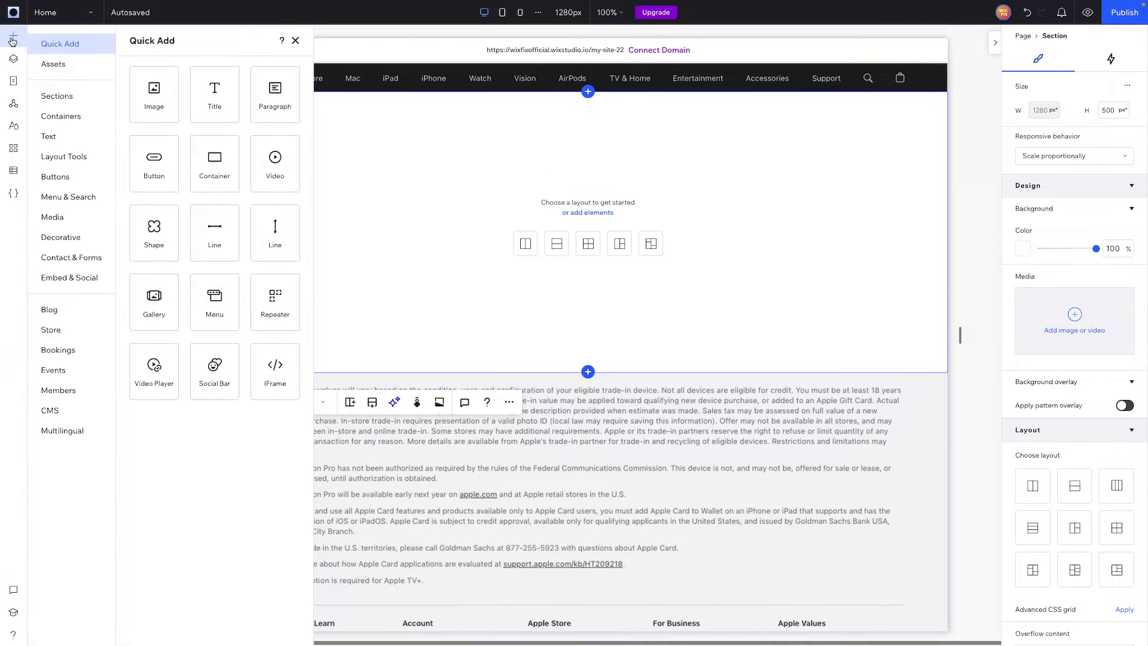
click(54, 220)
click(244, 174)
click(771, 360)
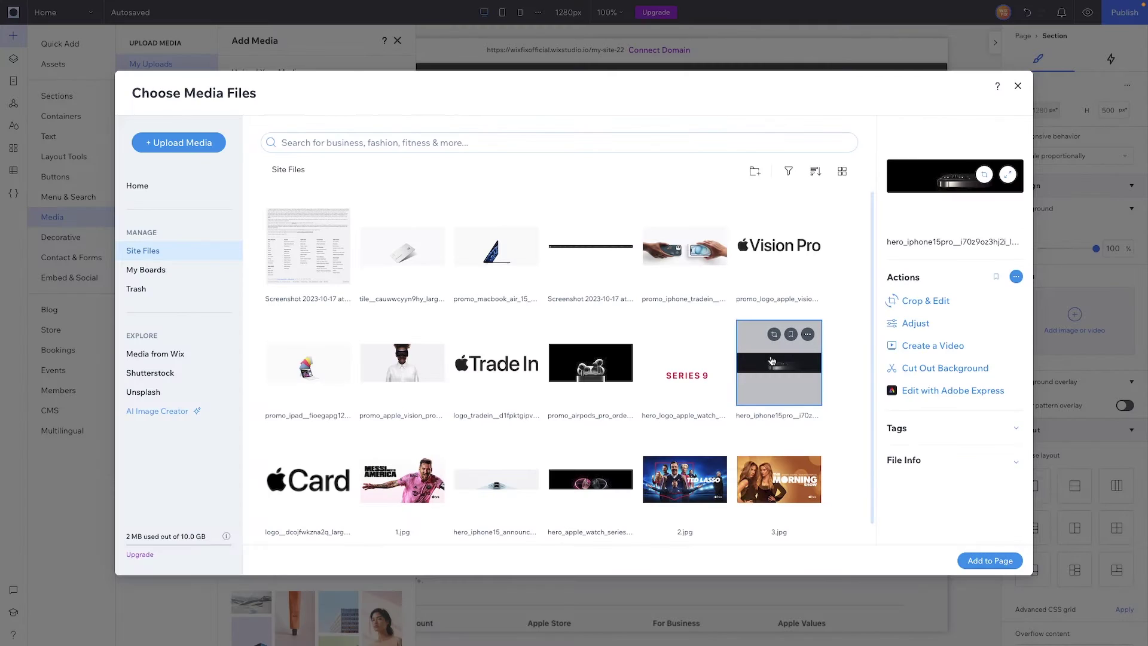
double_click(771, 361)
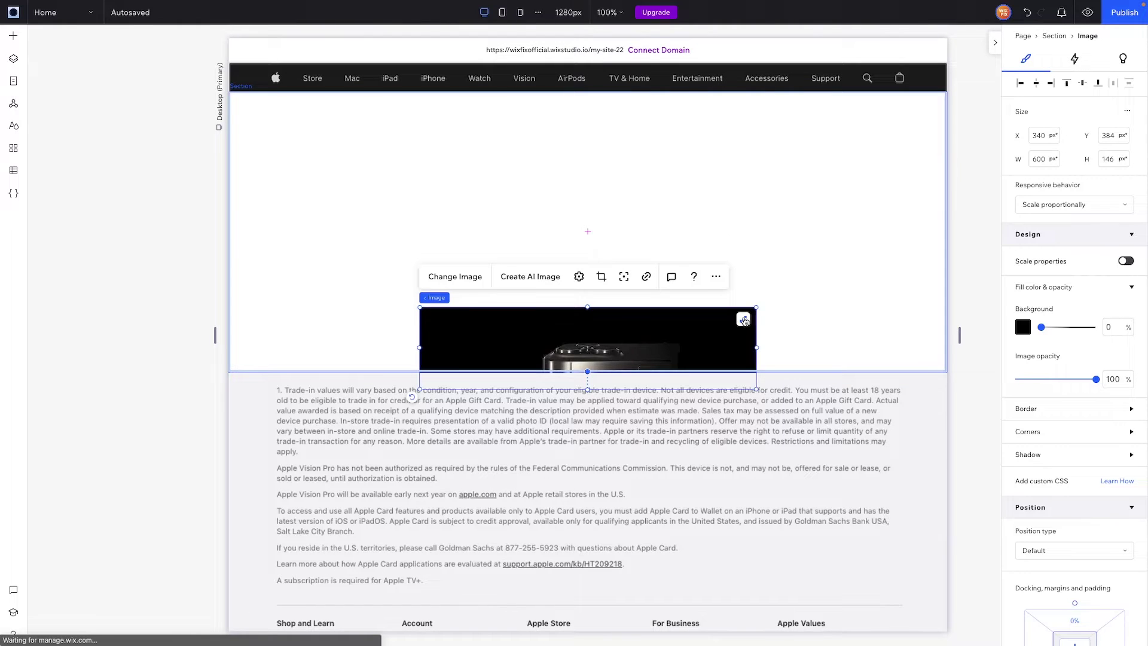
click(743, 320)
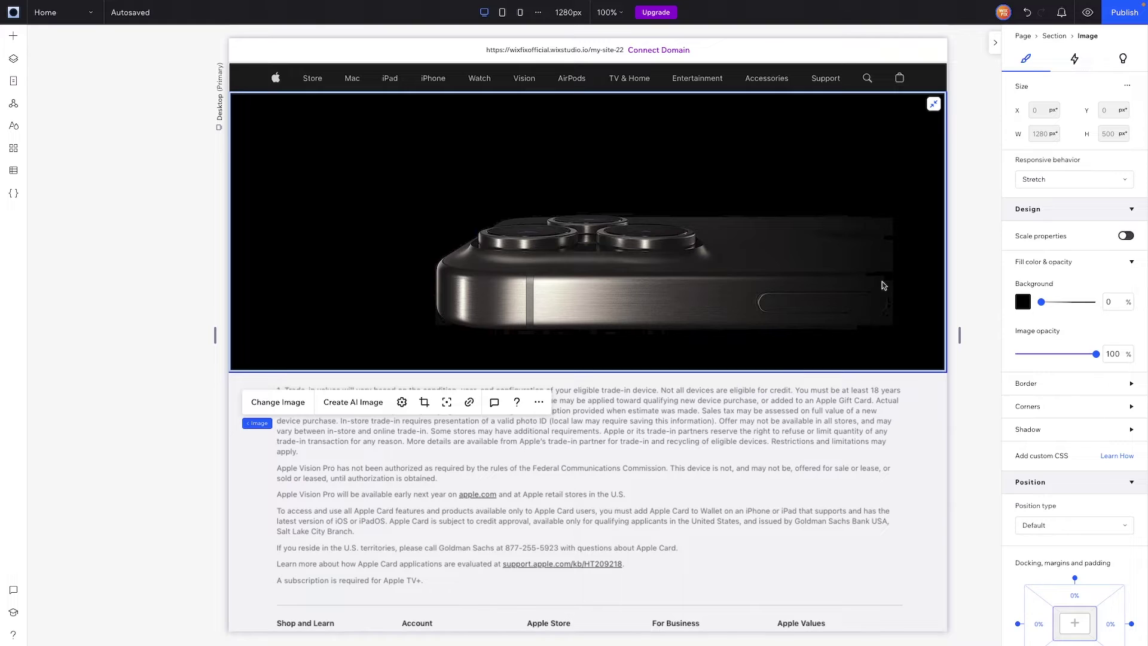
- Increase the height of the section containing the hero image to 600 px
mouse_move(261, 427)
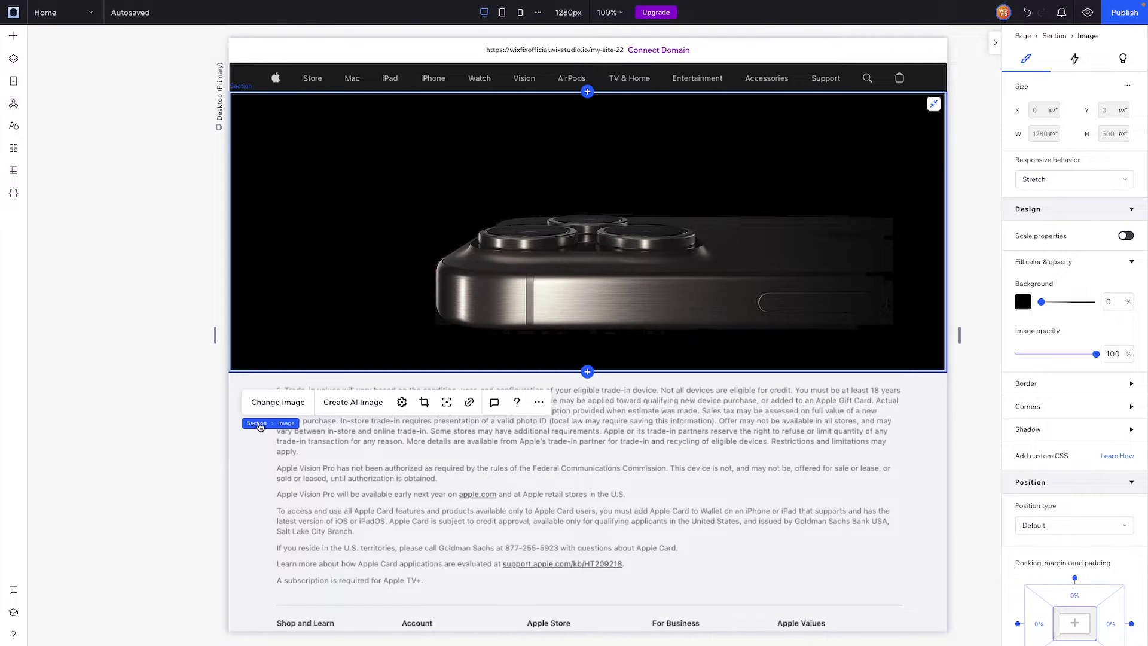
click(712, 359)
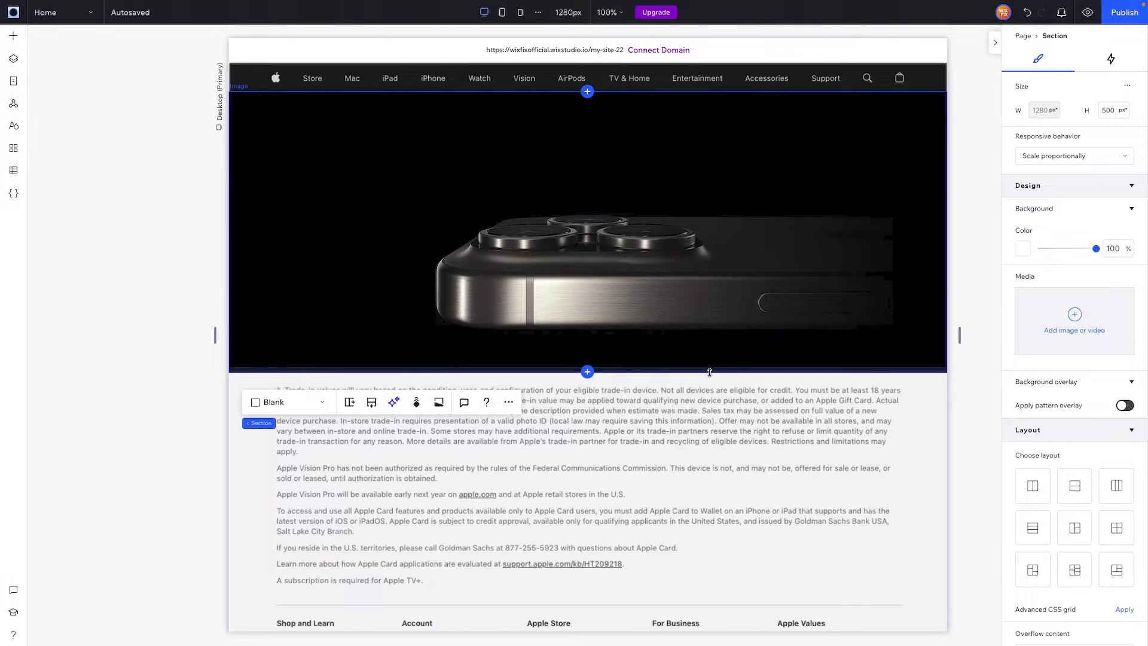
drag(709, 381, 708, 427)
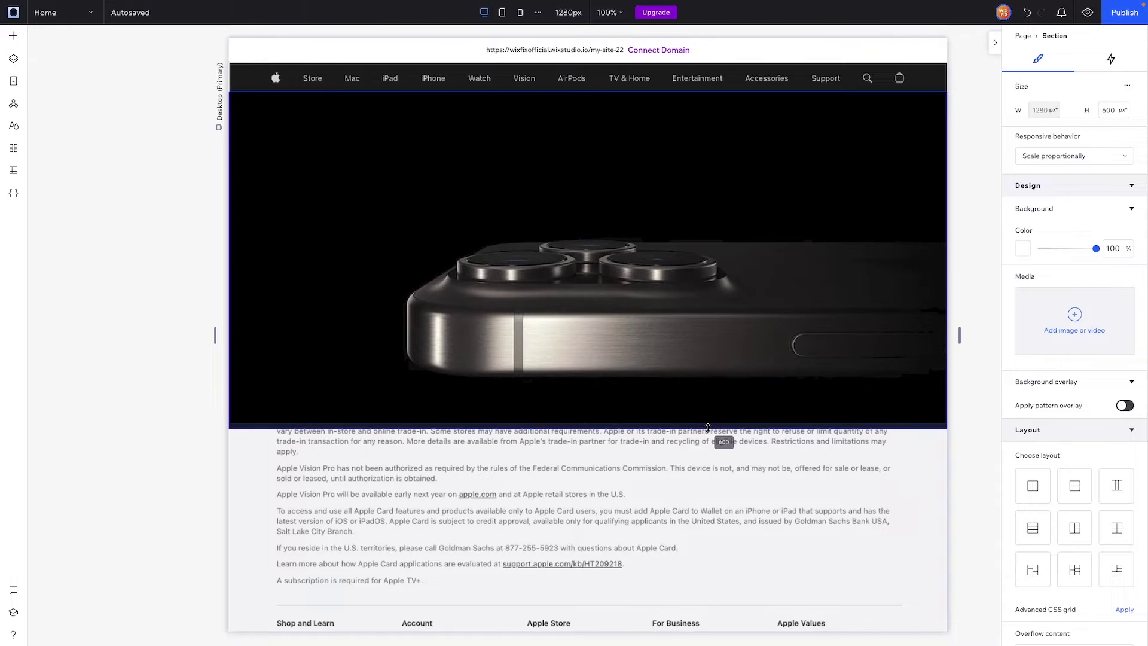
key(ctrl+z)
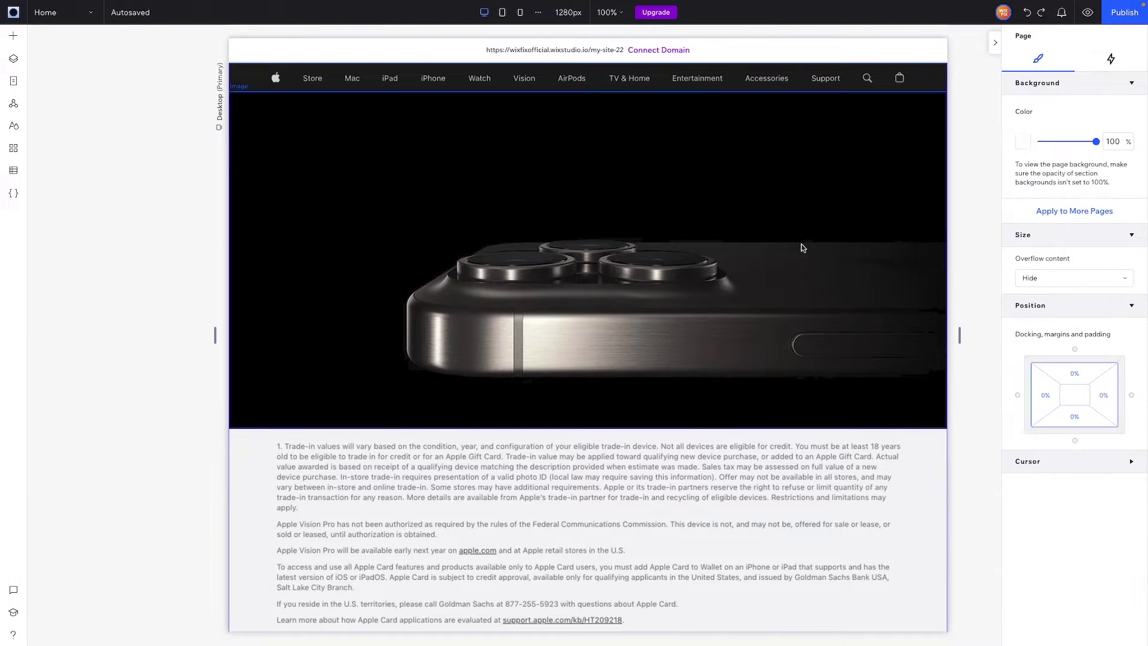
- Set the hero image's top margin to 5%
click(717, 223)
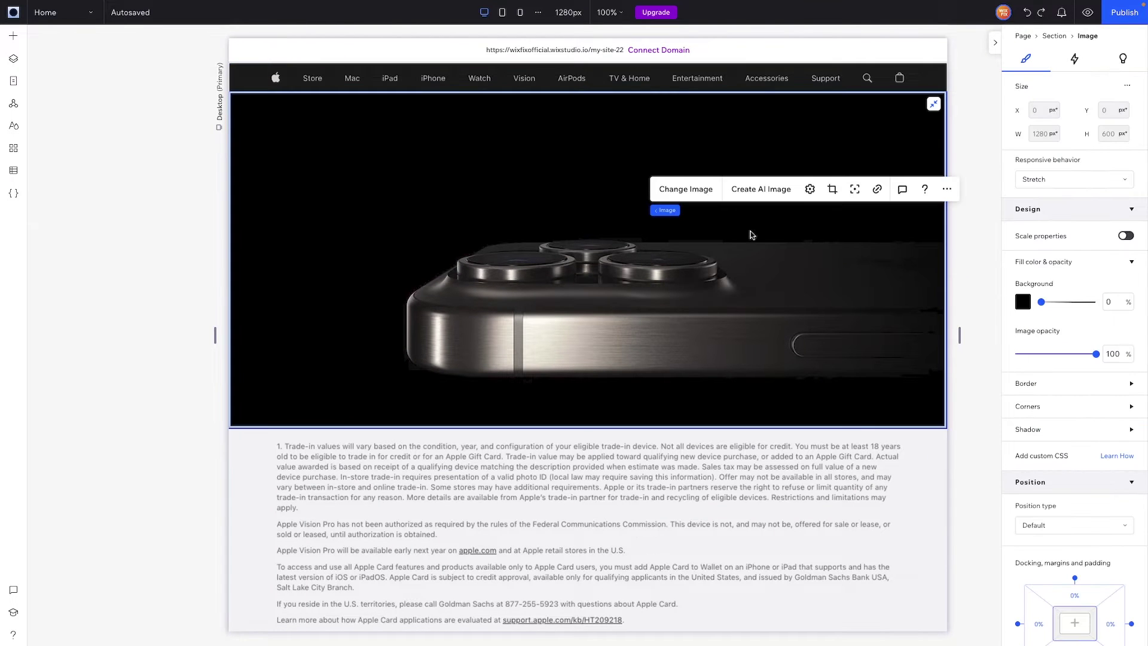
click(1090, 602)
key(Return)
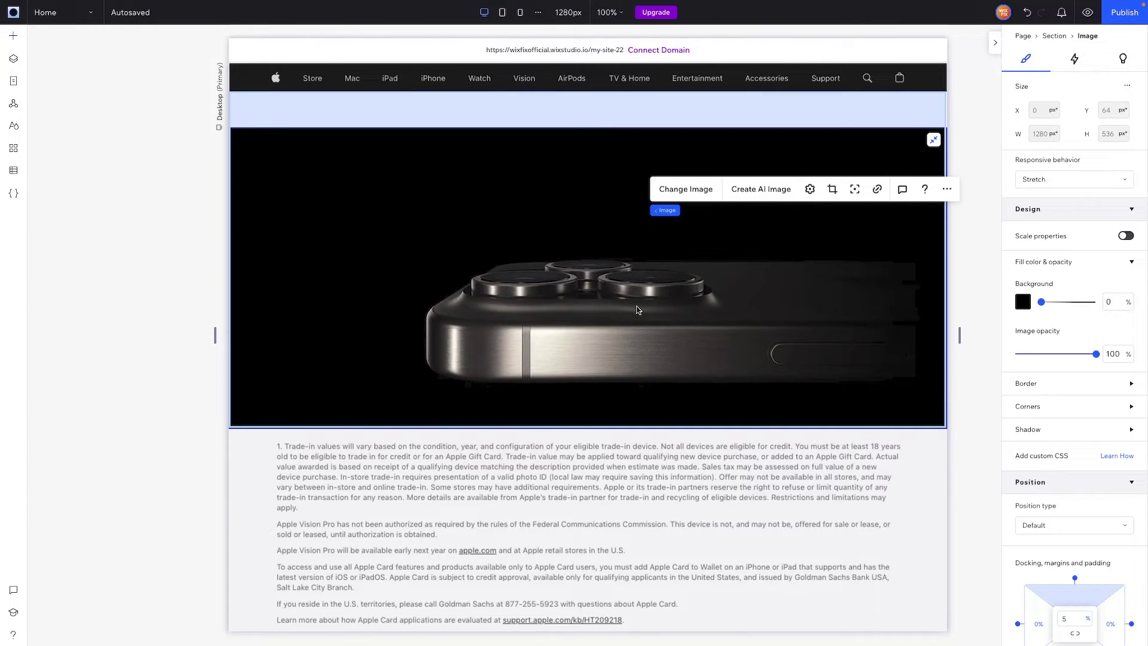
- Change the background color of the section behind the hero image to black (#000000)
click(763, 111)
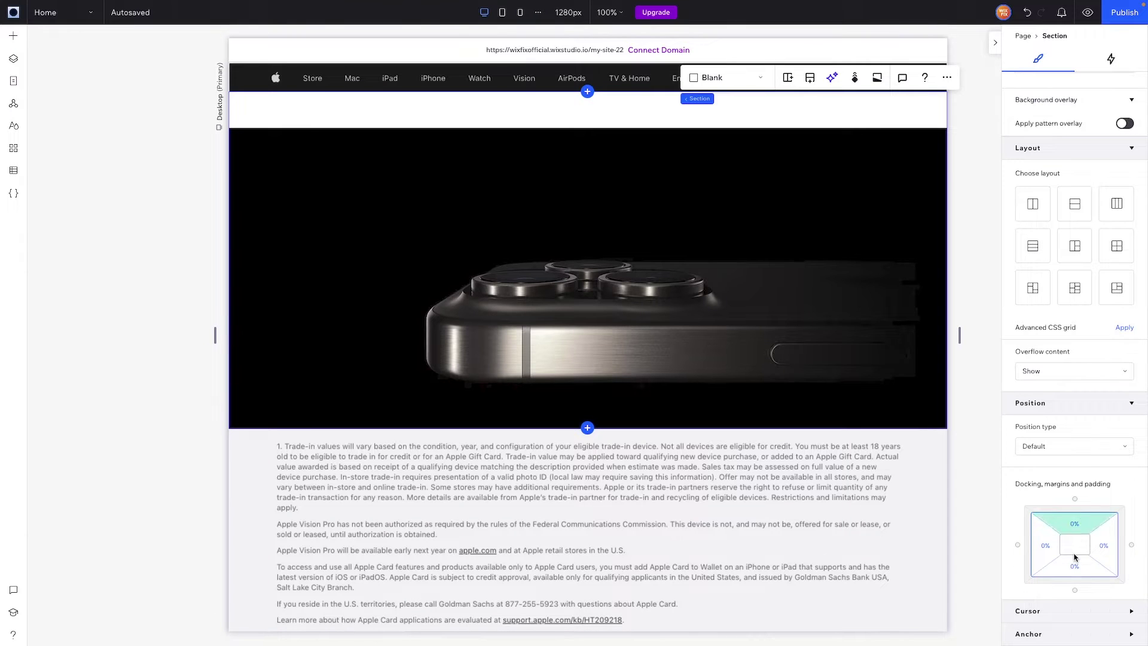
scroll(1074, 538, up, 5)
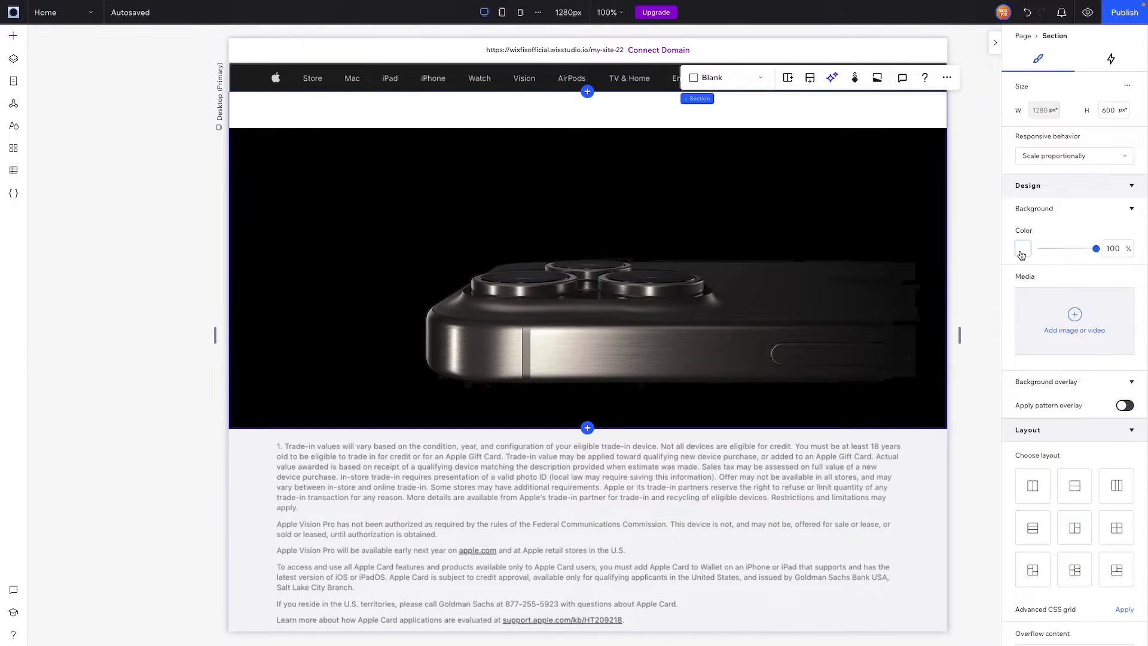
click(1021, 251)
click(1128, 350)
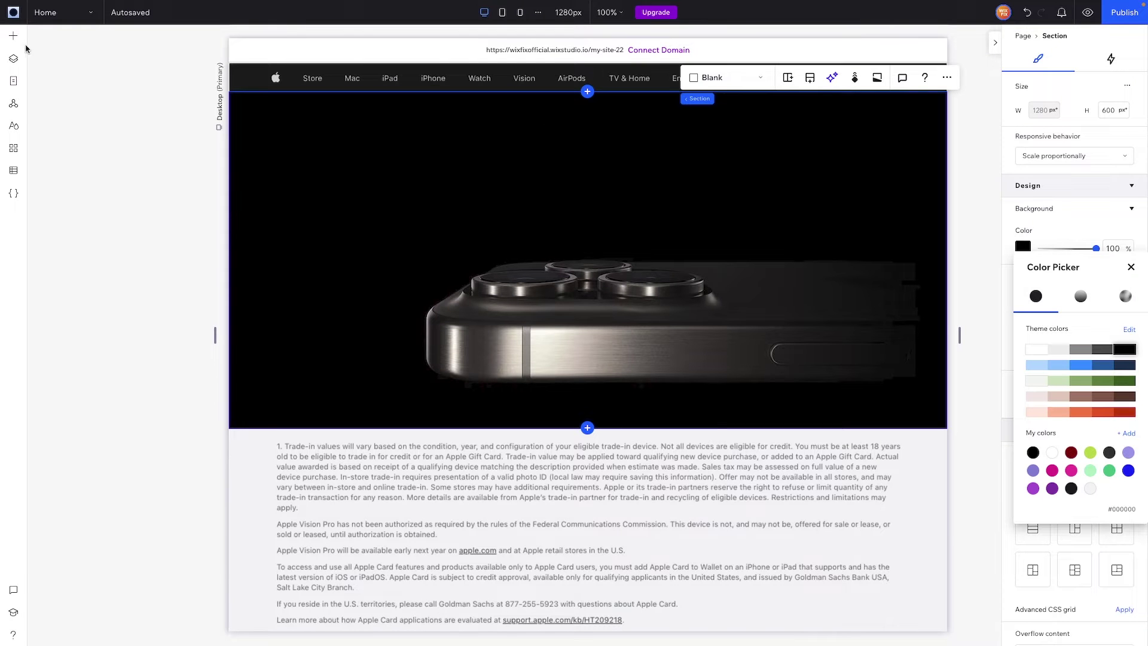
- Add a Heading 1 text reading "iPhone 15 Pro" above the phone in the black section
click(13, 36)
click(49, 136)
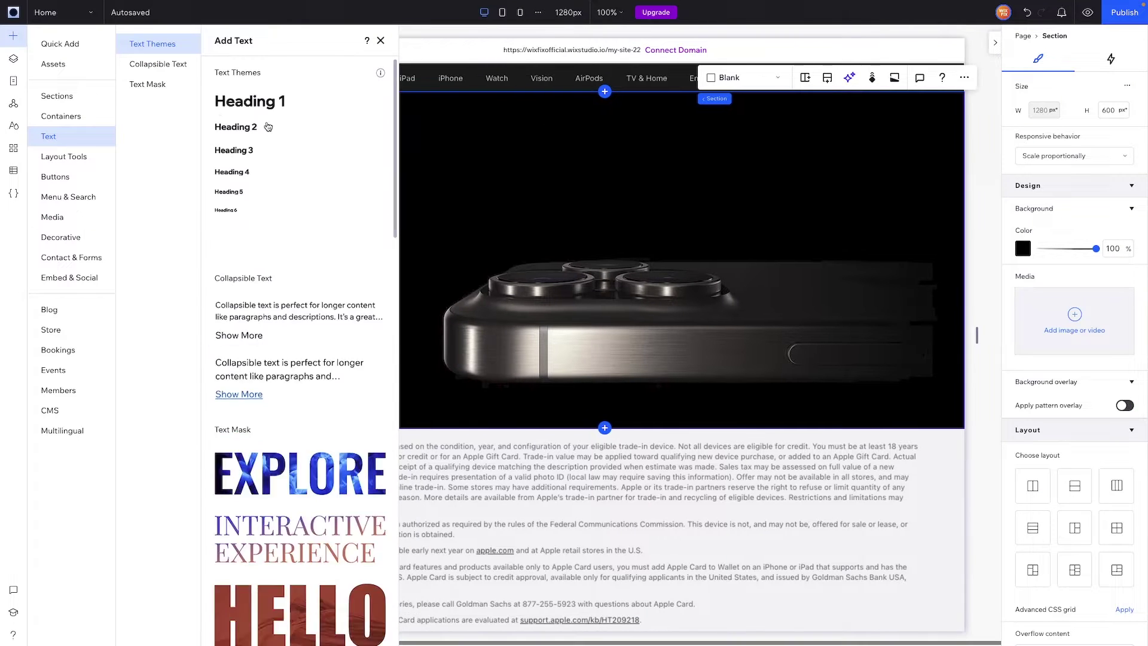
drag(244, 100, 584, 153)
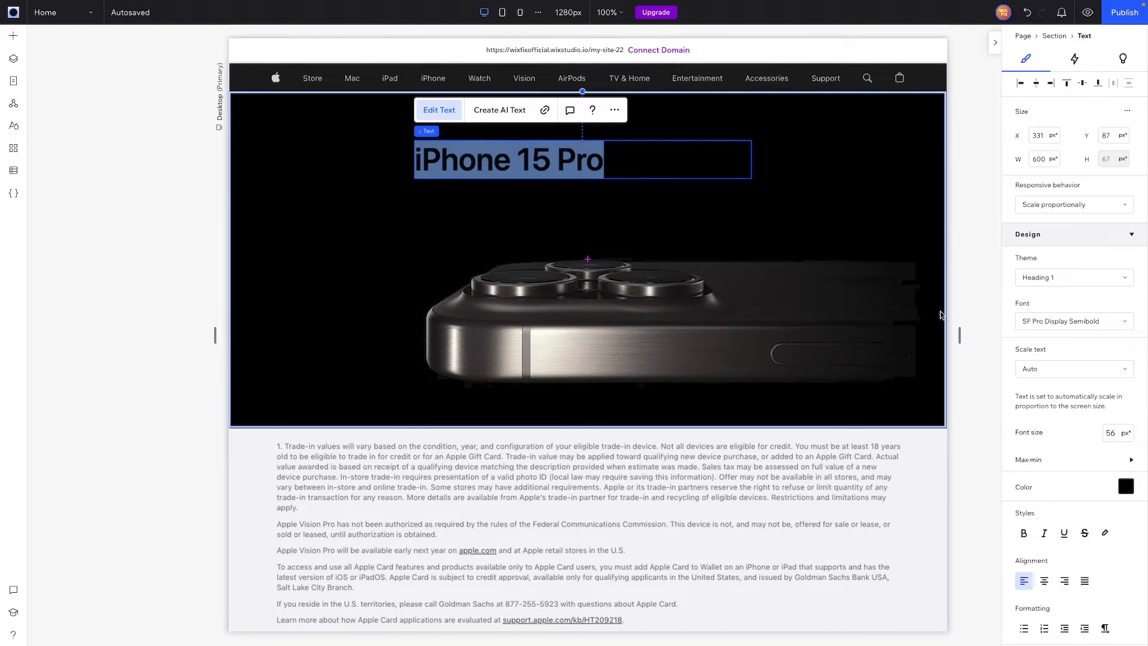
- Color the "iPhone 15 Pro" heading white (#FFFFFF) and center-align its text
click(1126, 486)
click(1039, 473)
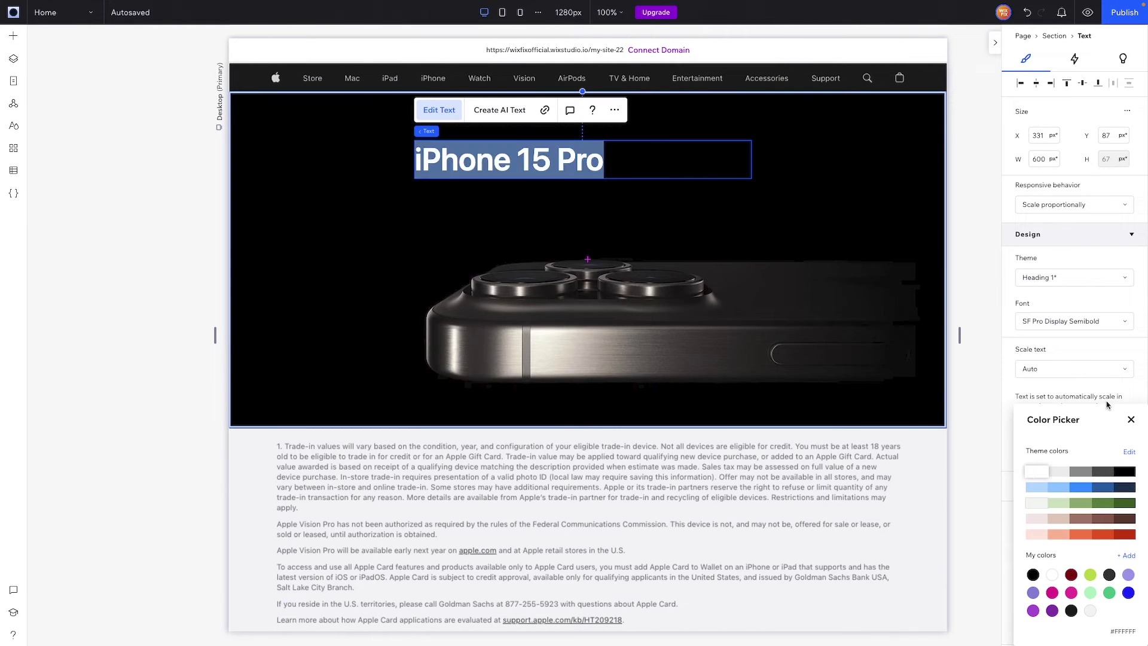
click(1129, 421)
click(1044, 581)
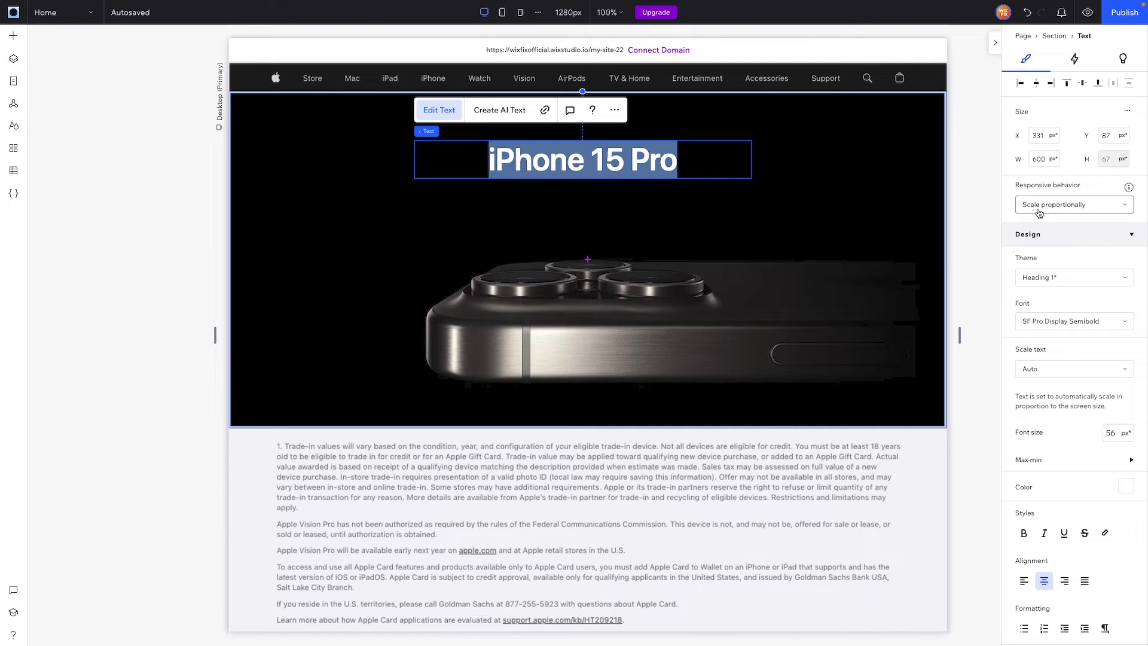
- Try the Hug responsive behavior on the "iPhone 15 Pro" heading and undo it
click(1110, 209)
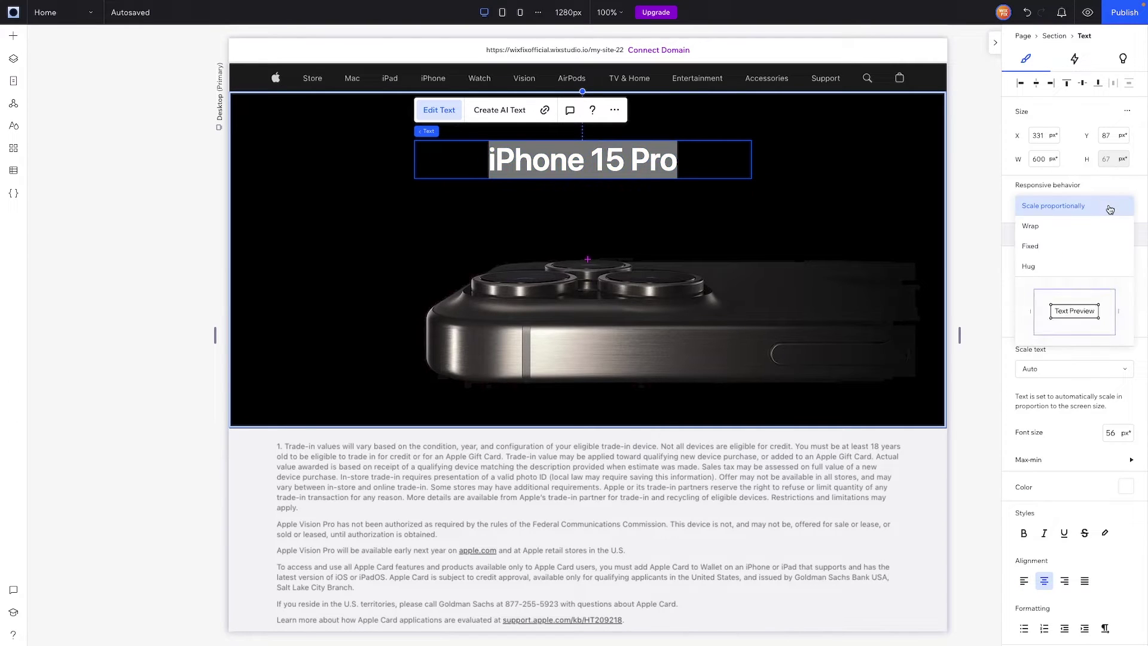
click(1034, 270)
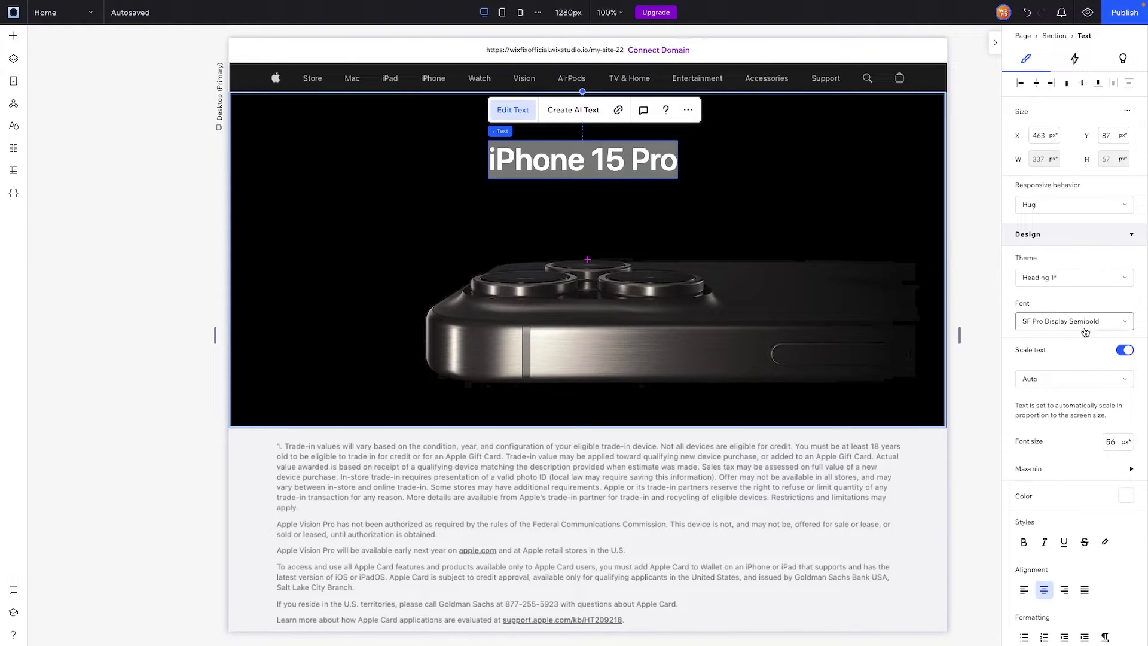
click(1026, 13)
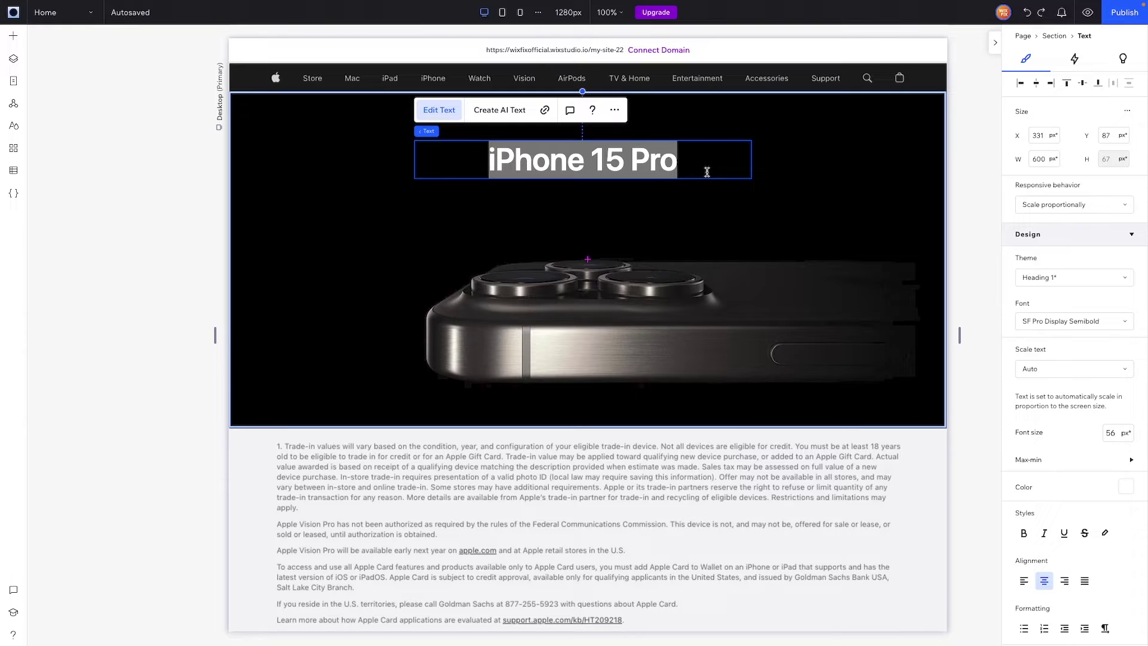
- Set the "iPhone 15 Pro" heading's responsive behavior to Hug and center it in the section at about X 472, Y 55 px
click(1052, 205)
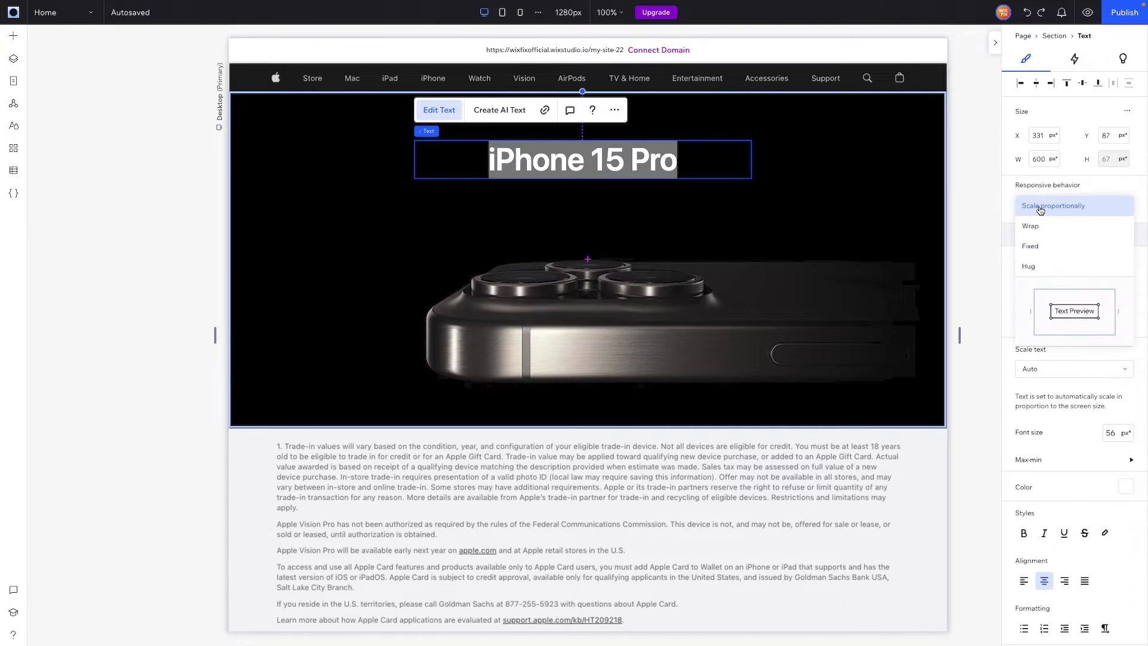
click(1042, 277)
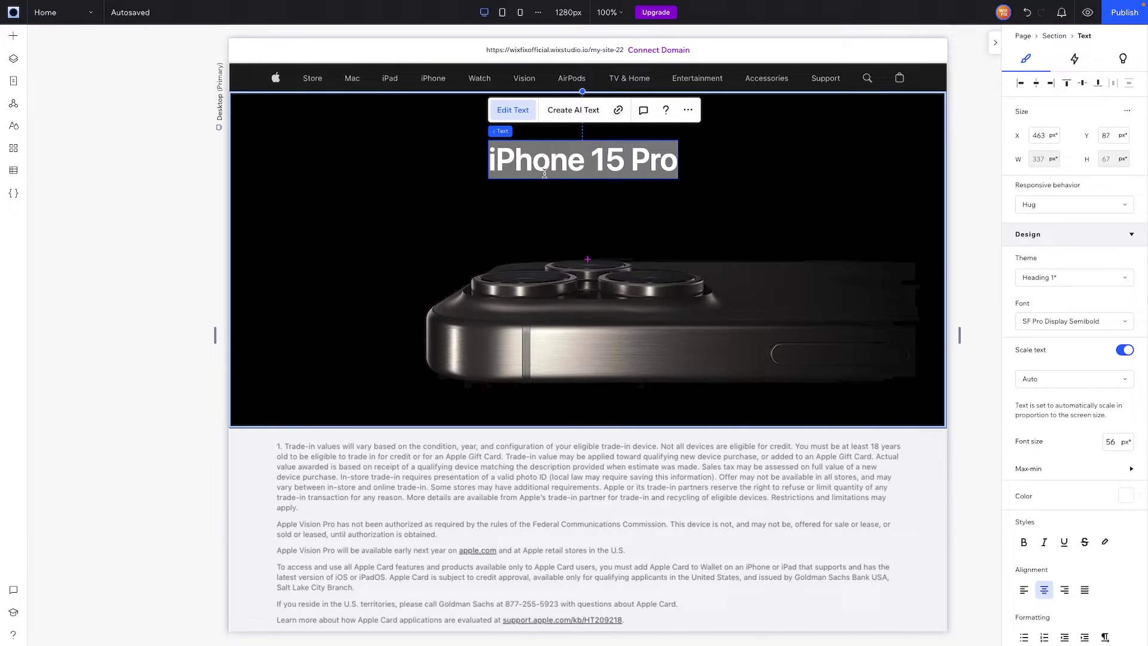
click(587, 164)
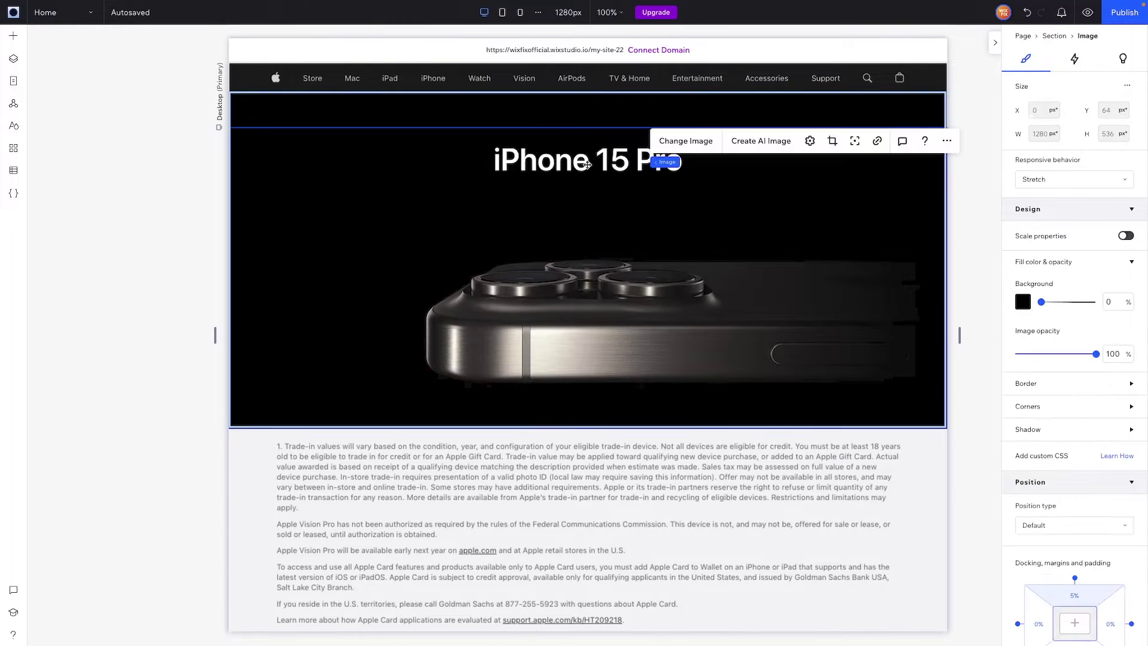
click(541, 167)
drag(541, 165, 543, 147)
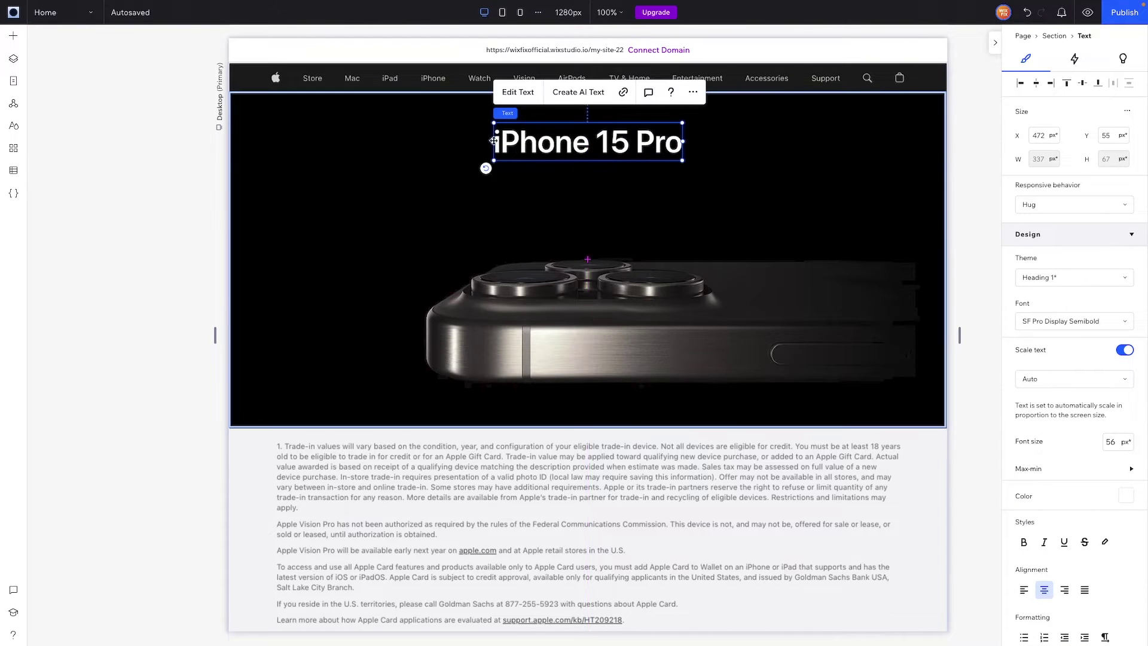
- Add a Paragraph 1 text reading "Titanium. So Strong. So Light. So Pro" below the heading and color it white (#FFFFFF)
click(14, 36)
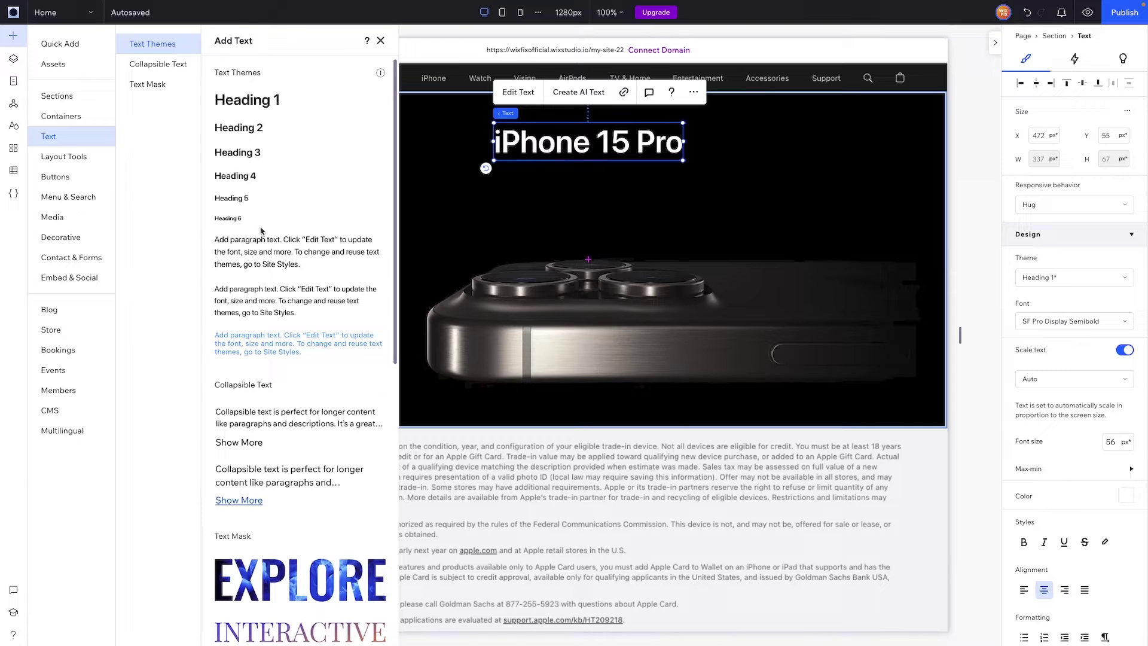
drag(238, 258, 597, 213)
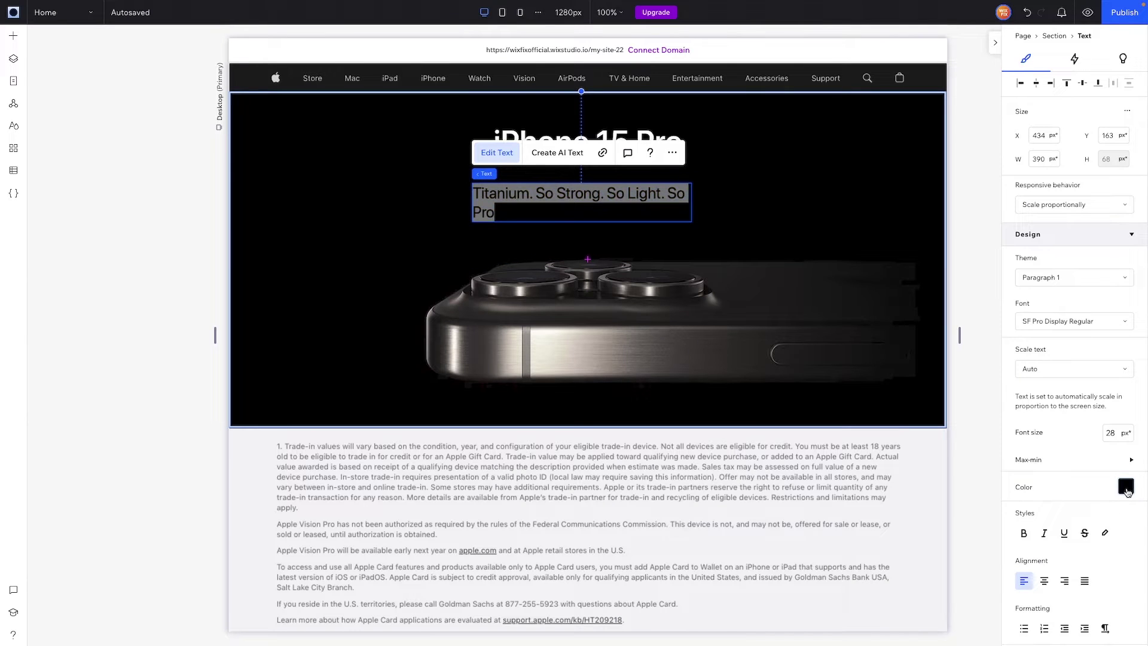
click(1036, 472)
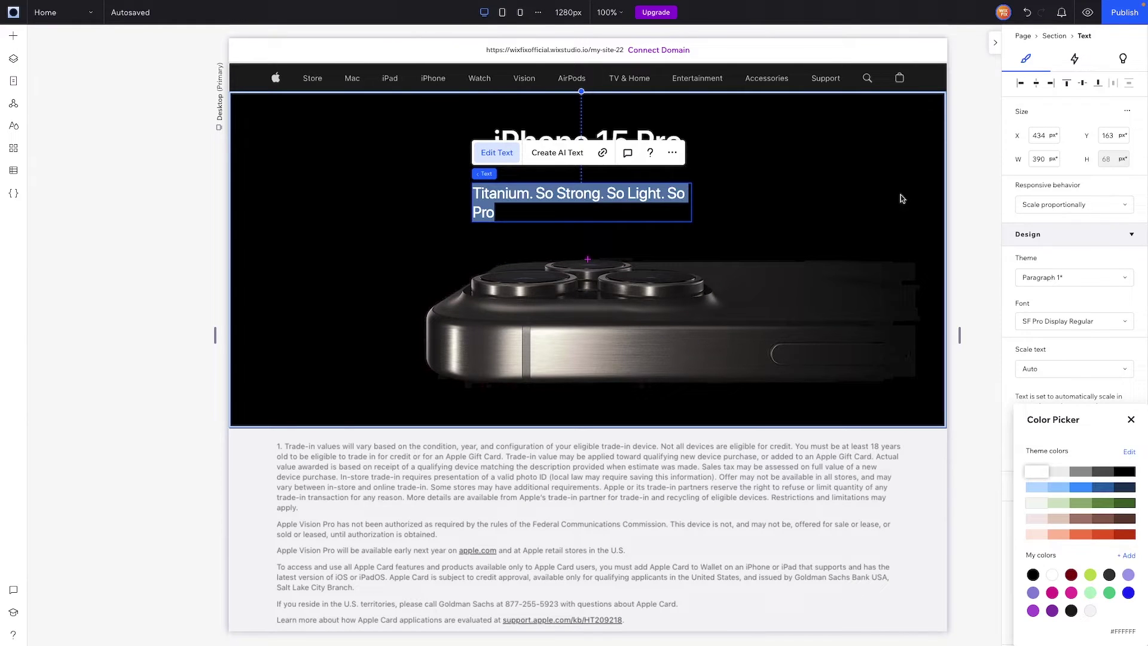
key(Escape)
- Widen the "Titanium" tagline box to about 526 px and center-align its text
drag(472, 202, 396, 202)
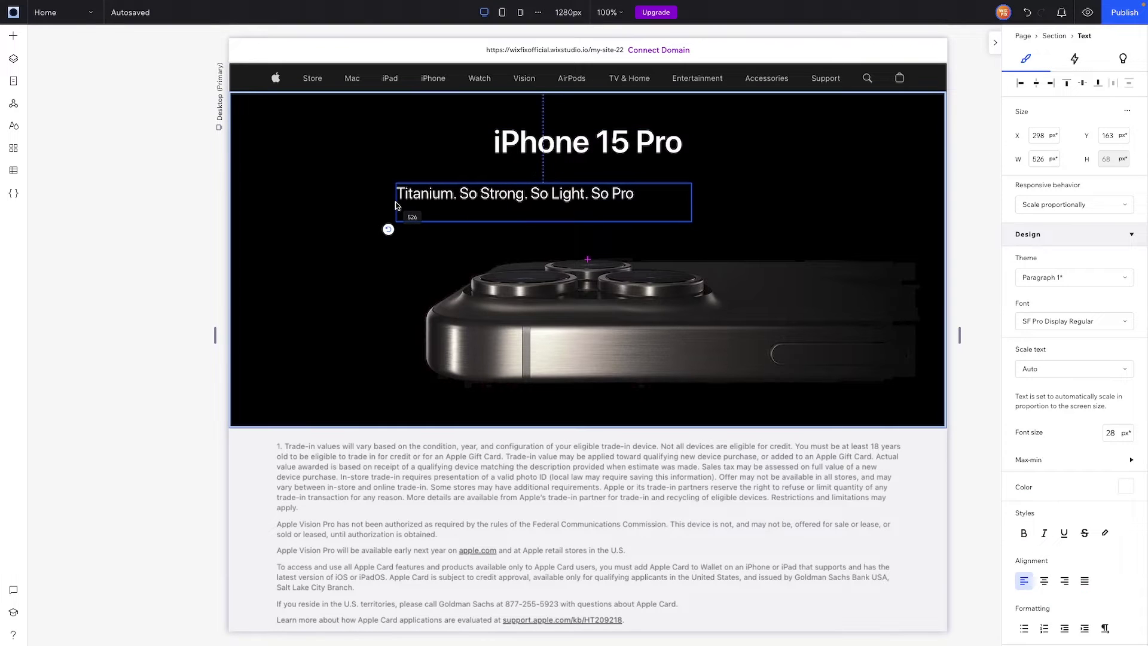
scroll(1054, 310, down, 3)
click(1044, 462)
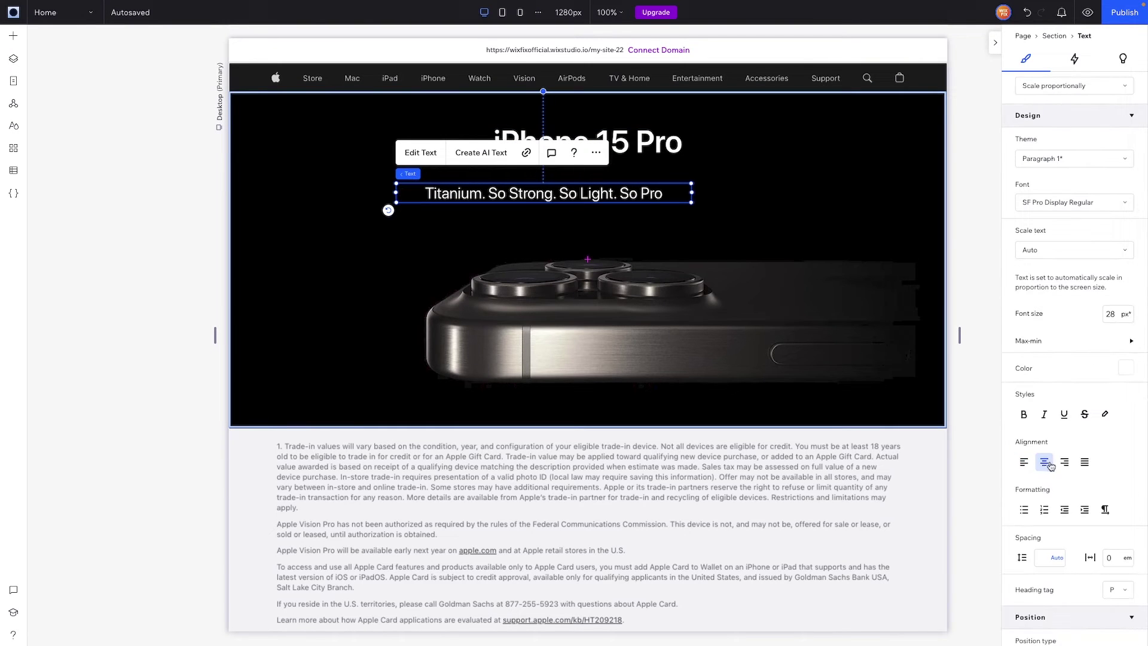
- Set the tagline's responsive behavior to Hug and position it centered under the heading at about X 428, Y 133 px
scroll(1048, 469, up, 3)
click(1038, 207)
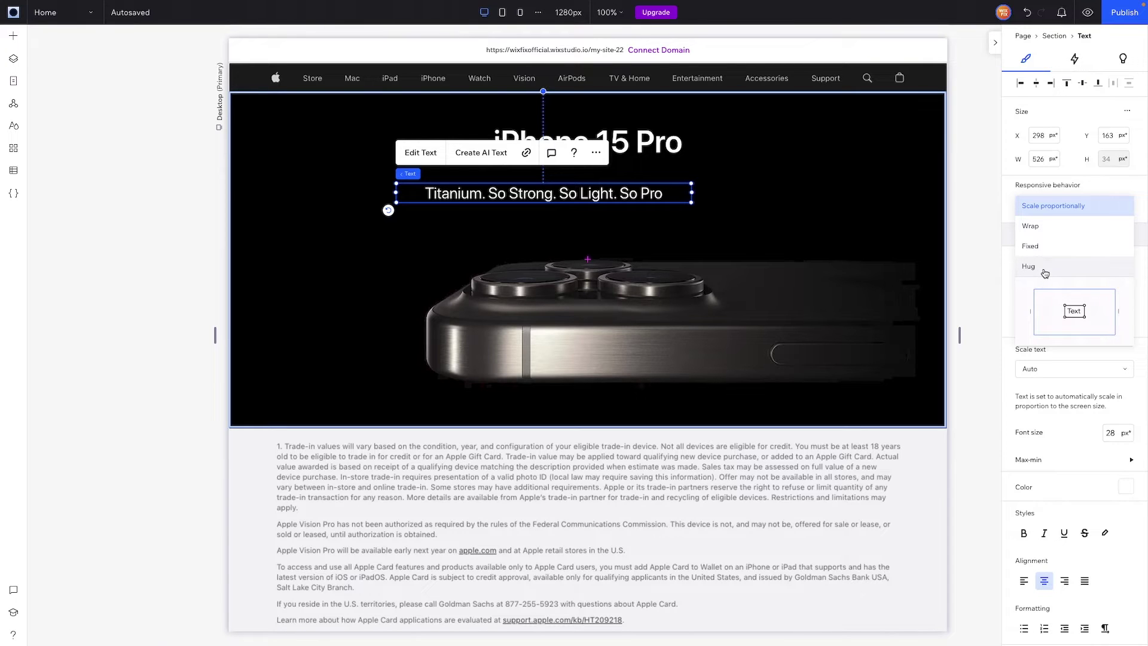
click(1043, 270)
drag(649, 179, 656, 178)
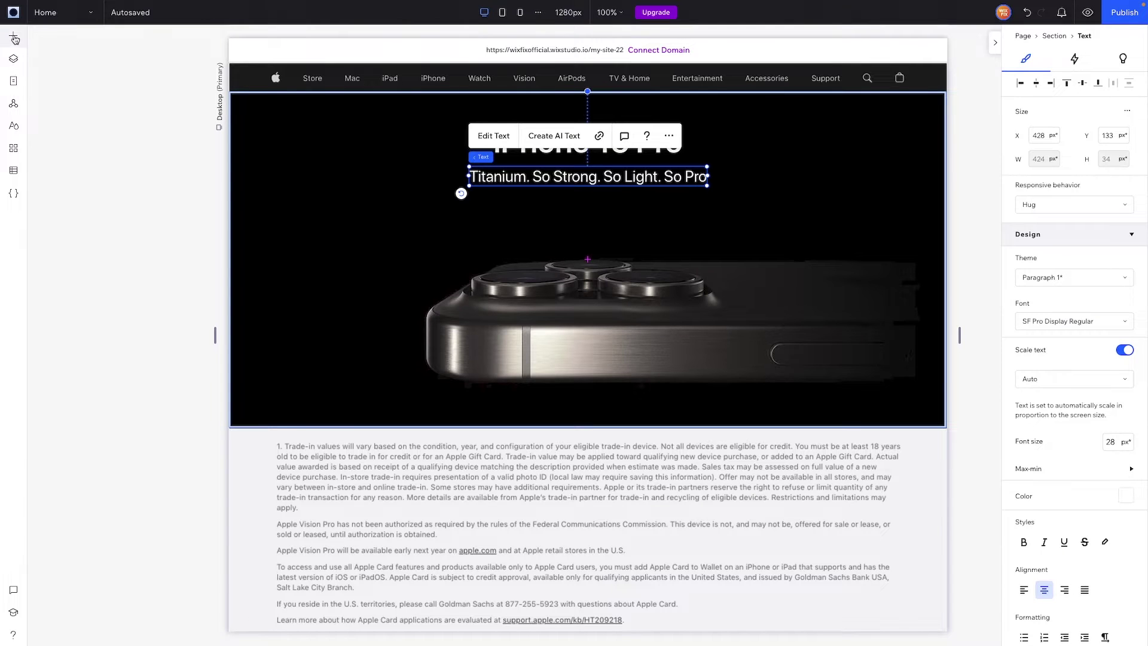
- Add a Paragraph 3 text reading "Learn more >" below the tagline and set its font size to 22 px
click(14, 36)
drag(287, 227, 583, 225)
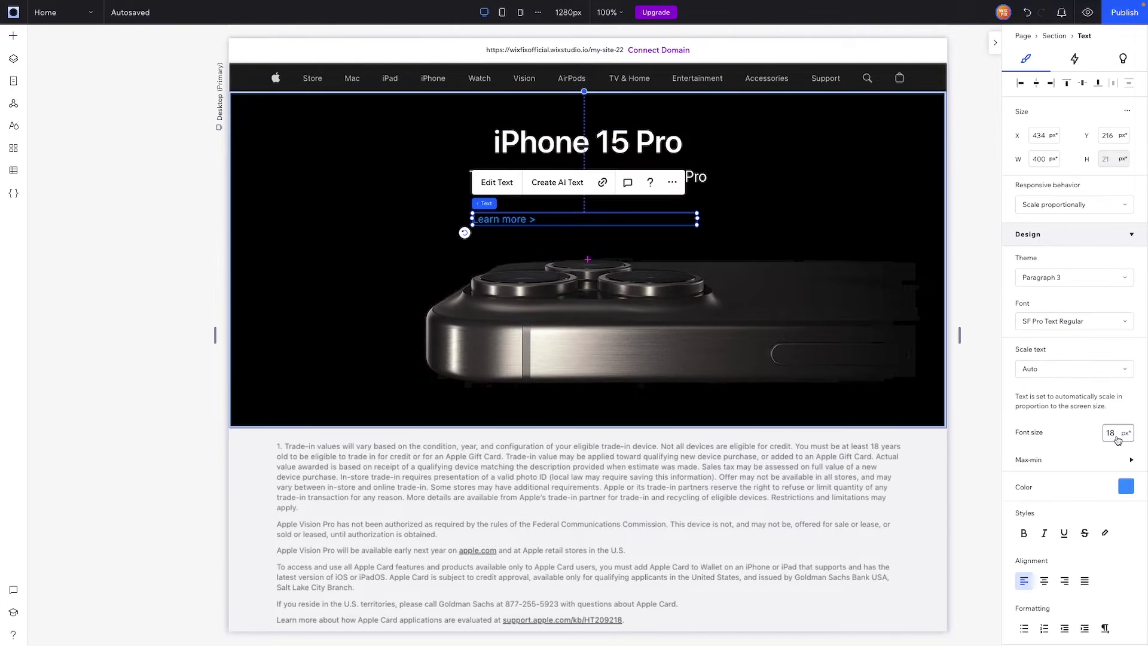
click(1116, 433)
key(Return)
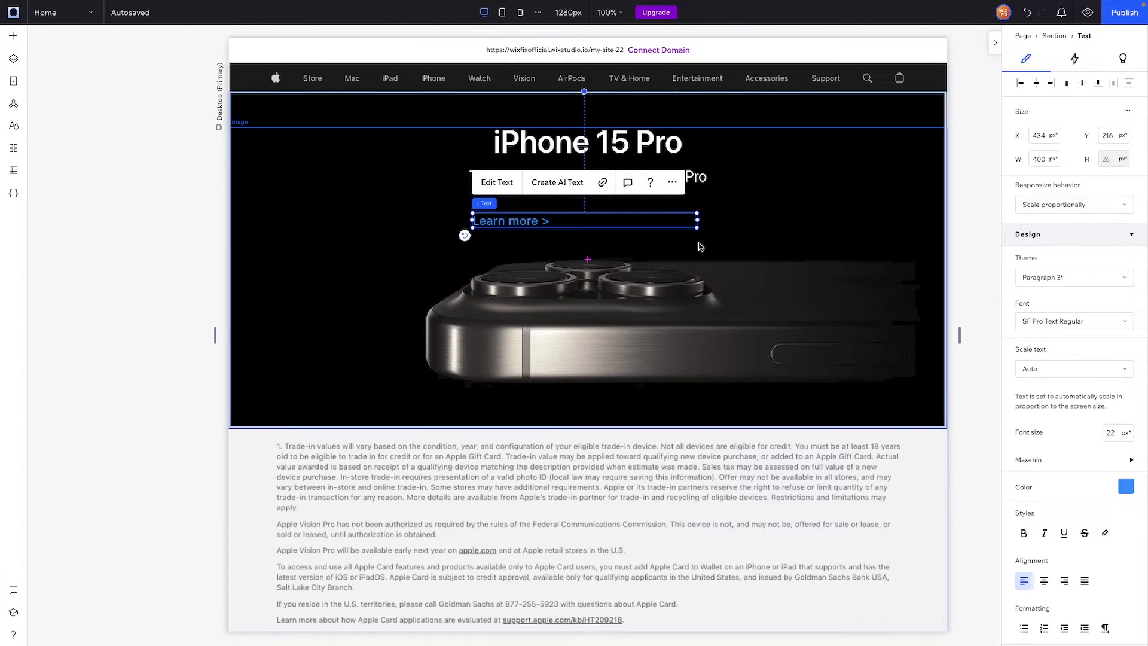
- Set the "Learn more >" text to Hug, center-align it, and move it to about X 496, Y 196 px under the tagline
click(1061, 205)
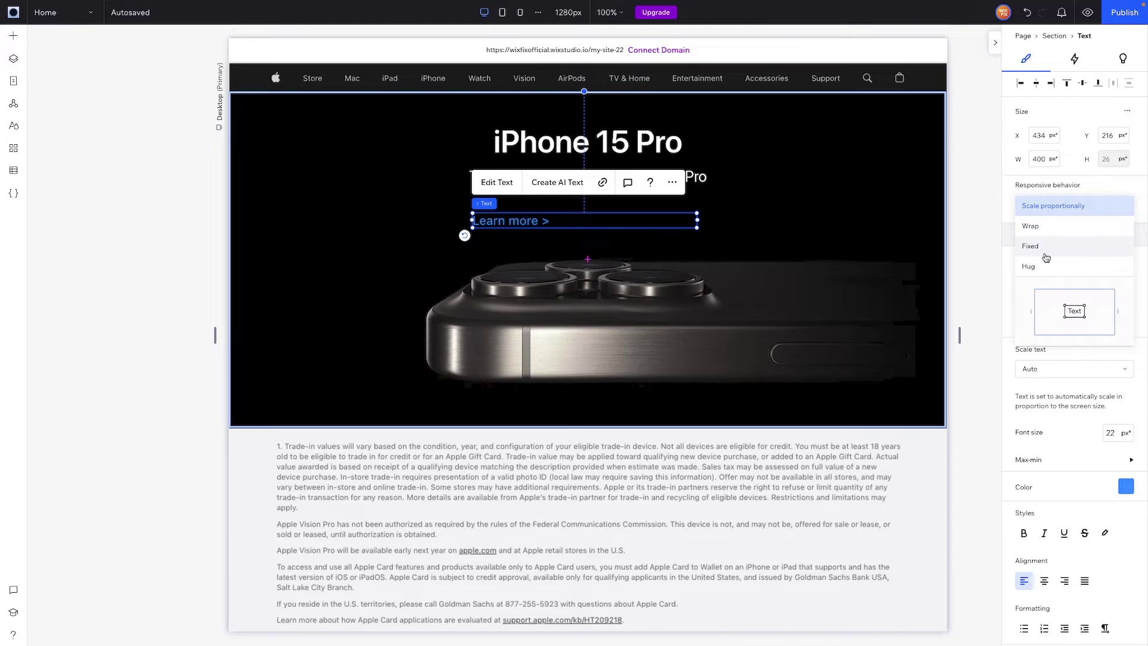
click(1030, 266)
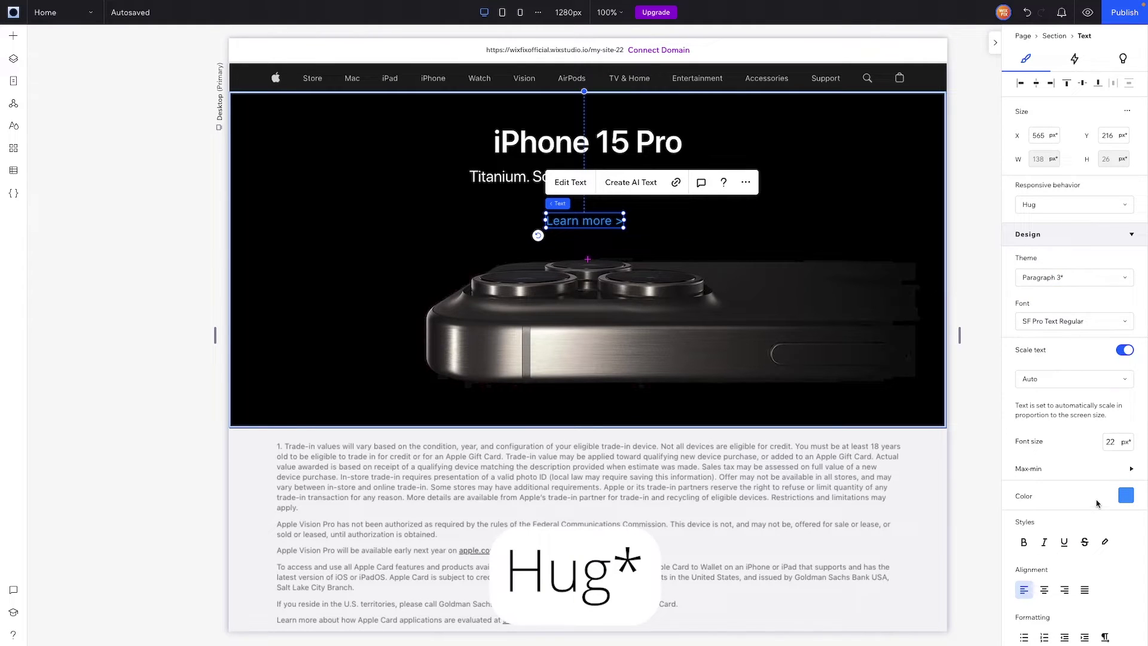
scroll(1052, 508, down, 2)
click(1044, 526)
drag(572, 221, 532, 210)
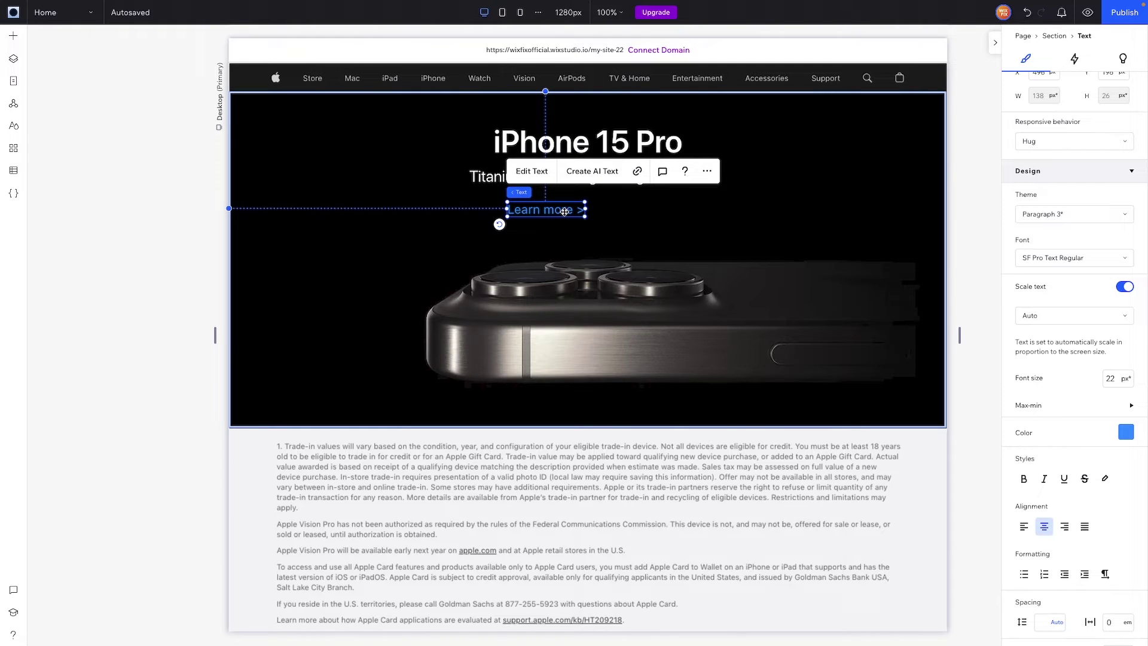
- Give the "Learn more >" text a hover interaction with a custom animation that underlines it
click(1074, 60)
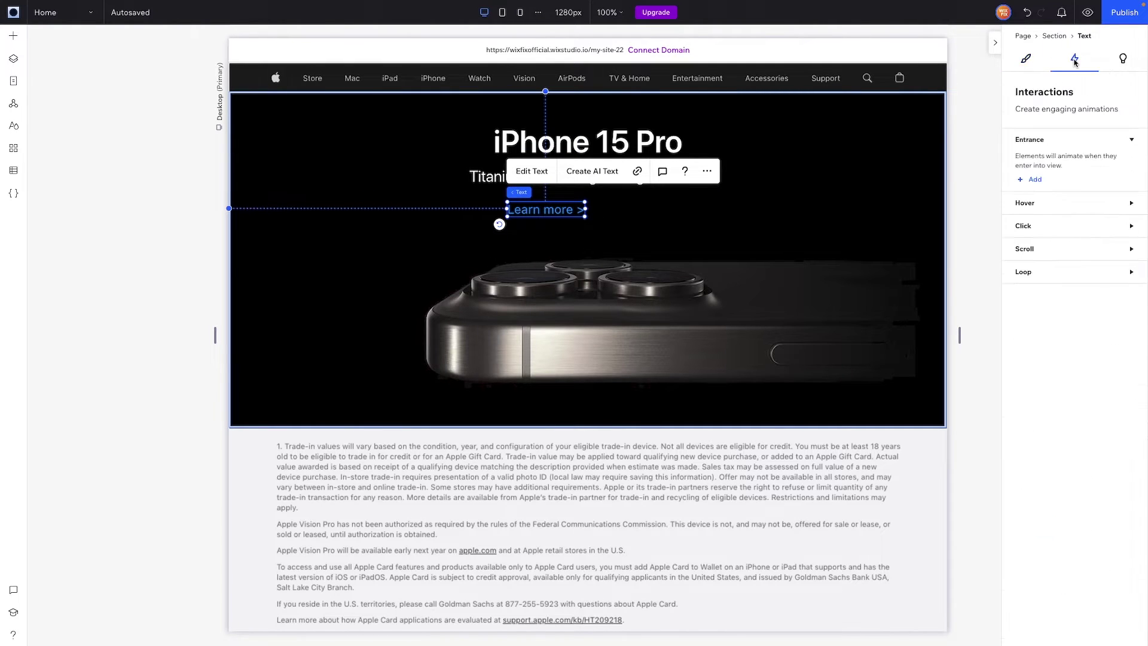
click(1024, 204)
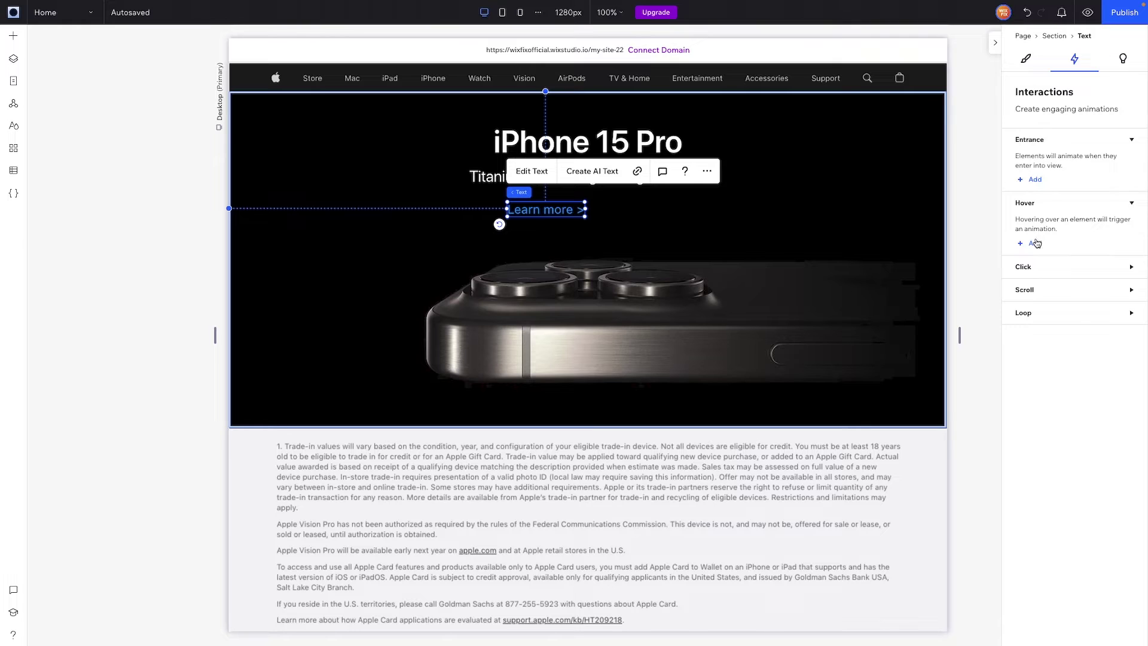
click(1036, 244)
click(1112, 202)
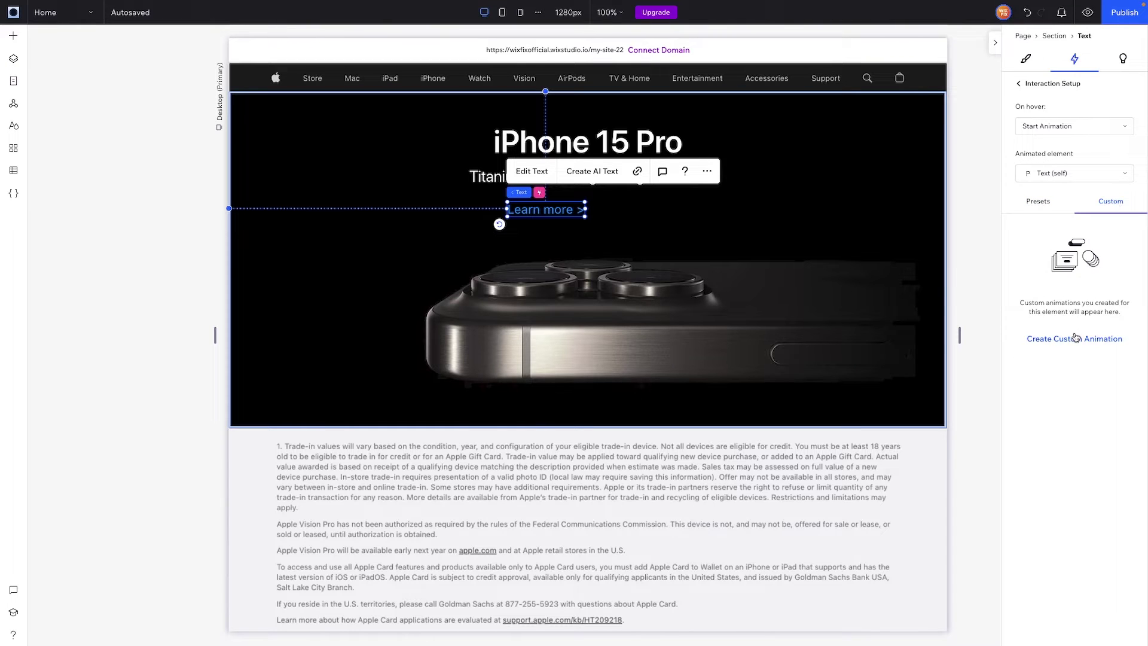
click(1076, 338)
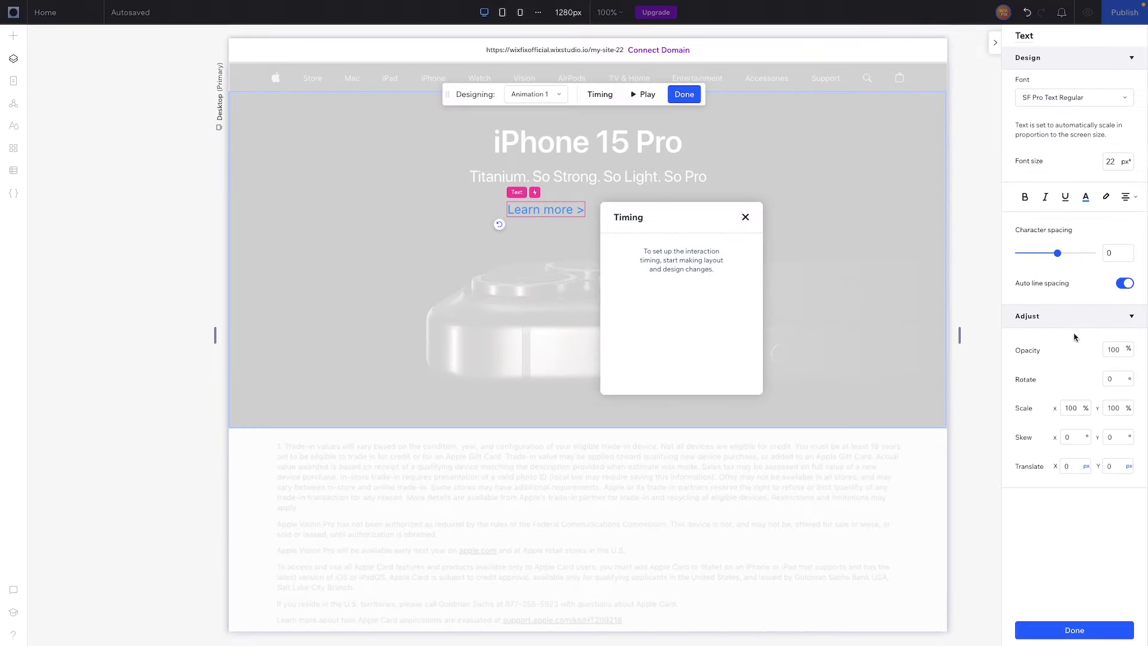
click(1066, 198)
click(1075, 632)
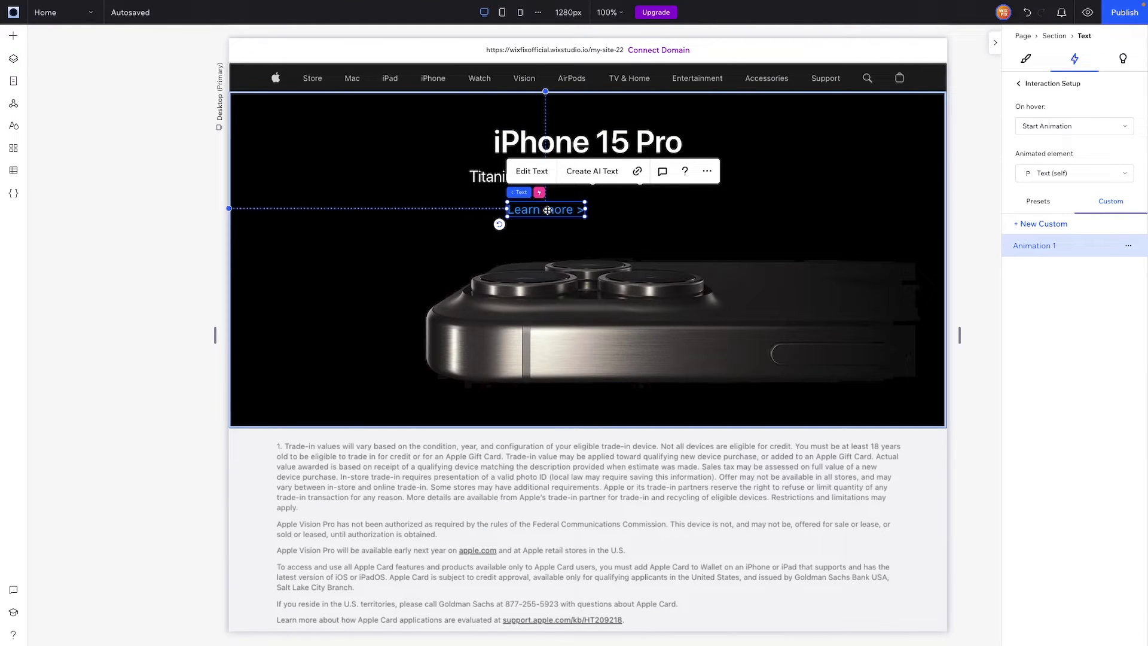
- Duplicate the "Learn more >" text, change the copy to "Buy >", and place it beside the original on the same line
key(Escape)
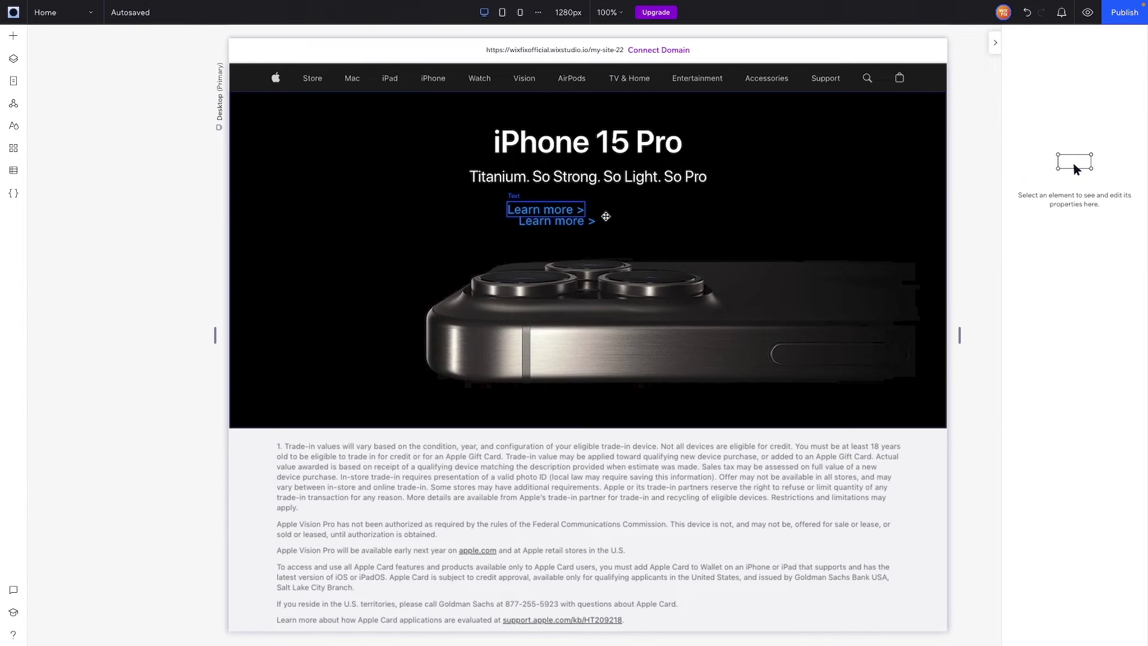
click(558, 217)
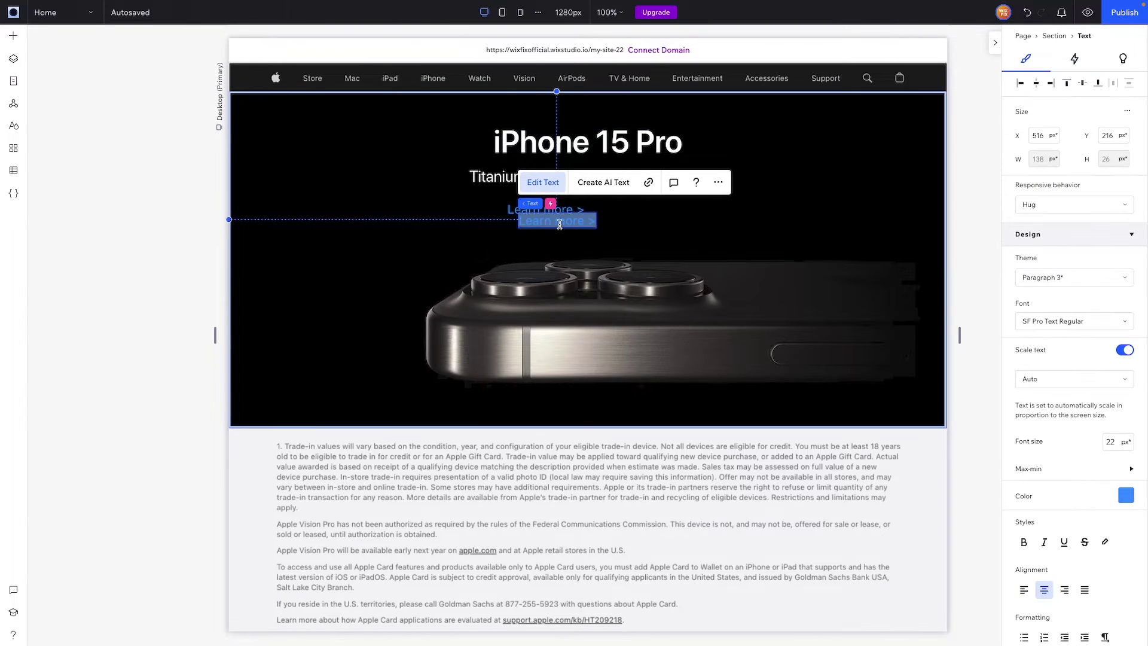
text(Buy >)
drag(524, 226, 611, 210)
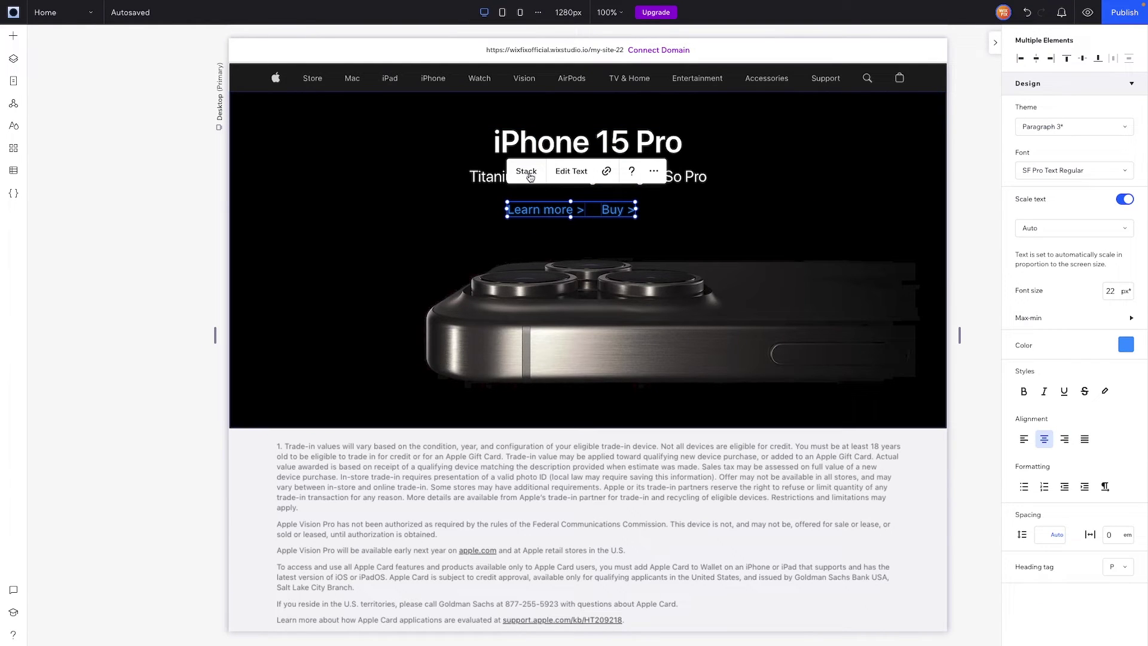
- Stack the two link texts horizontally, center the stack in the section, and move it up to about Y 181 px
key(ctrl+shift+s)
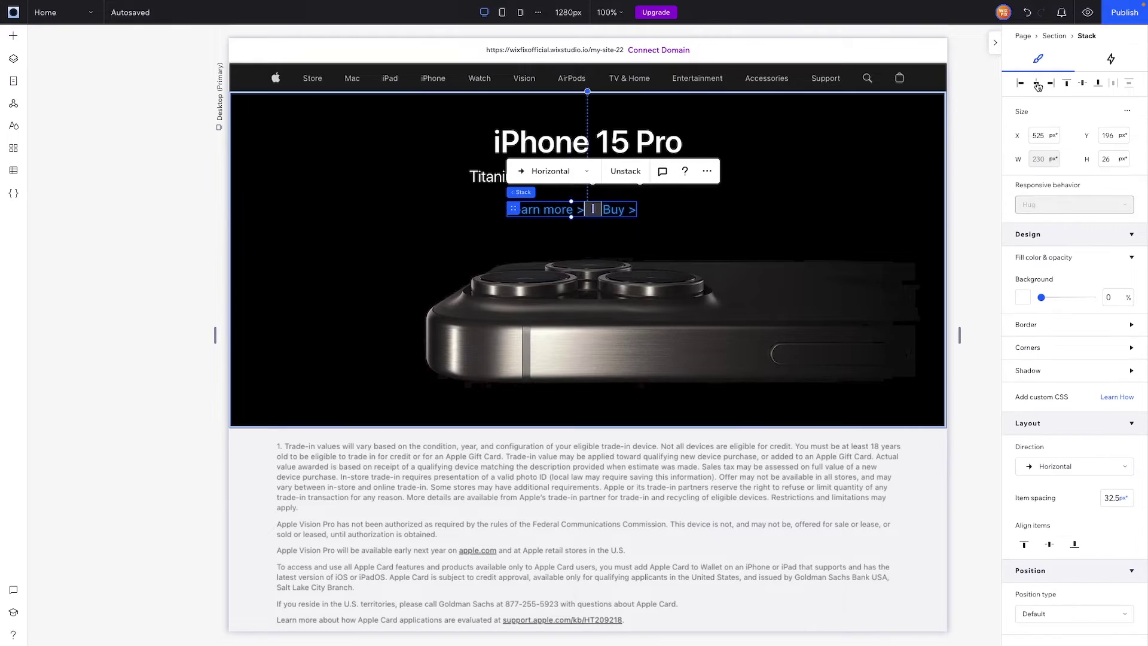
click(1037, 85)
drag(531, 206, 532, 199)
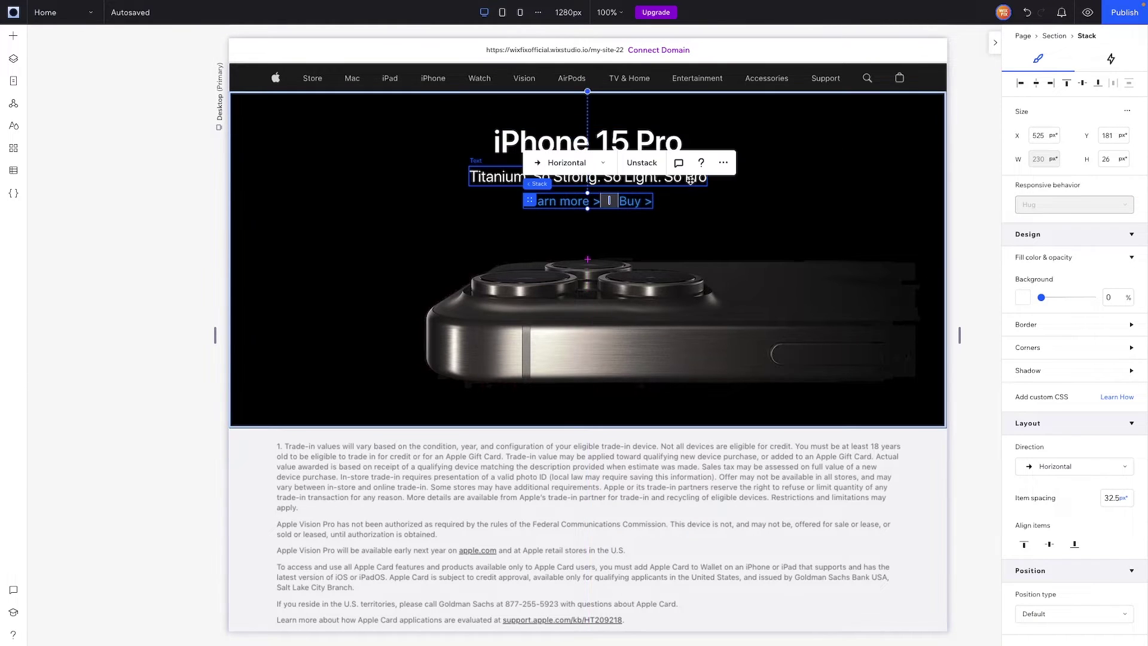
- Combine the heading, tagline and link stack into one vertical stack
shift+click(653, 179)
shift+click(651, 145)
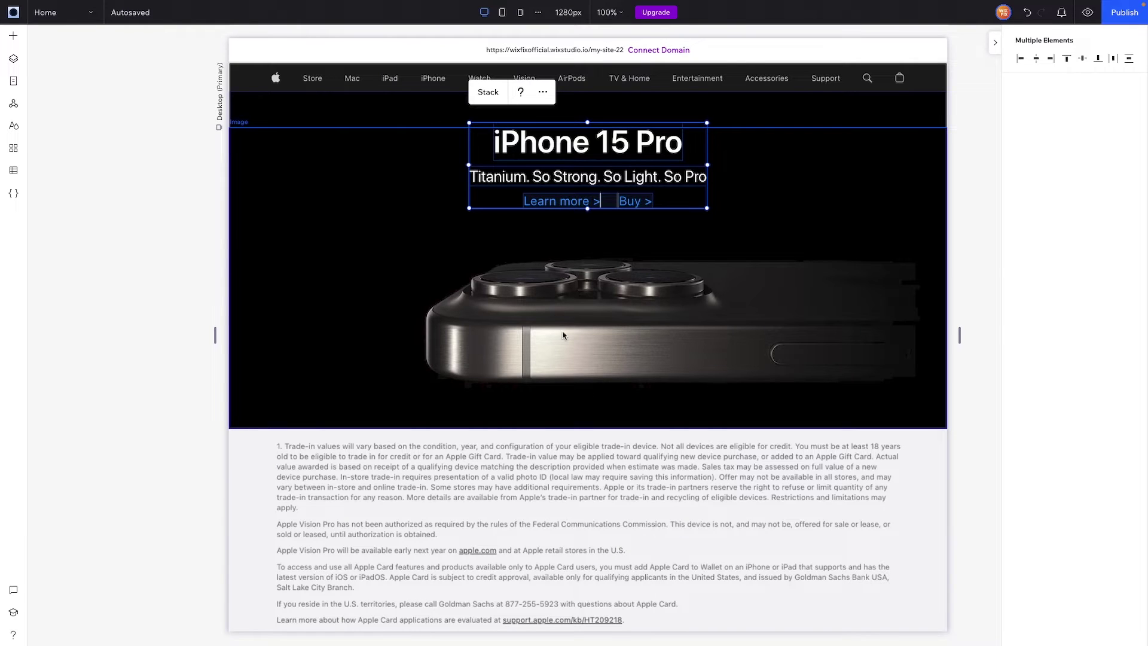
click(487, 93)
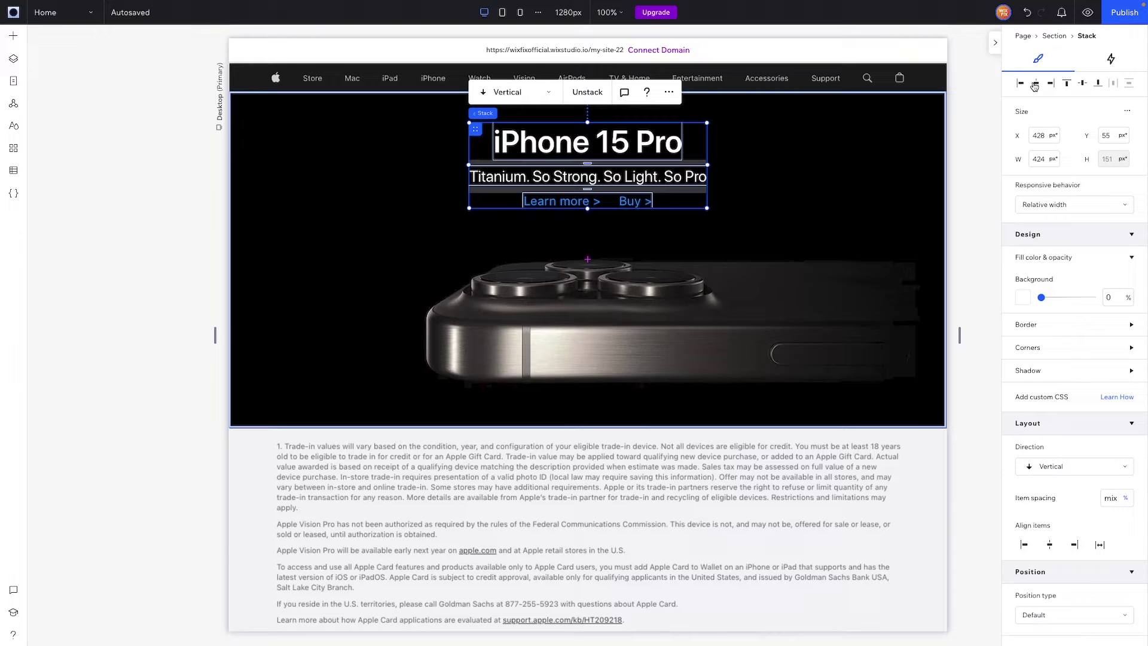
scroll(1029, 283, down, 3)
scroll(1030, 283, up, 3)
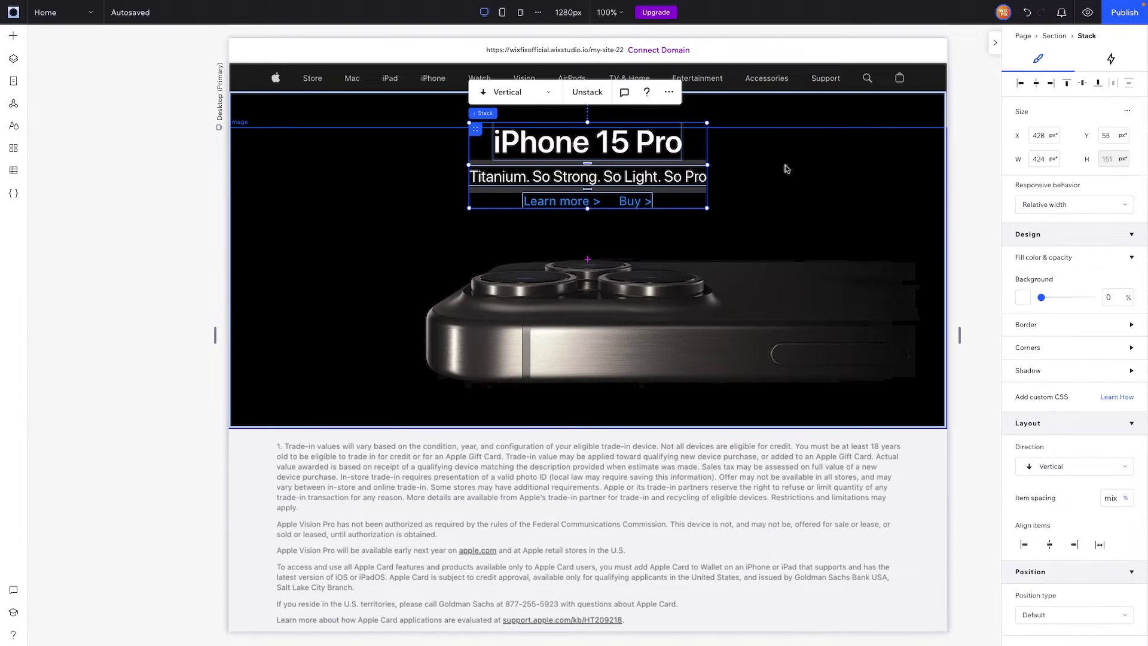
- Duplicate the iPhone 15 Pro hero section and review the iPhone 15 section on Apple's homepage as reference
click(772, 110)
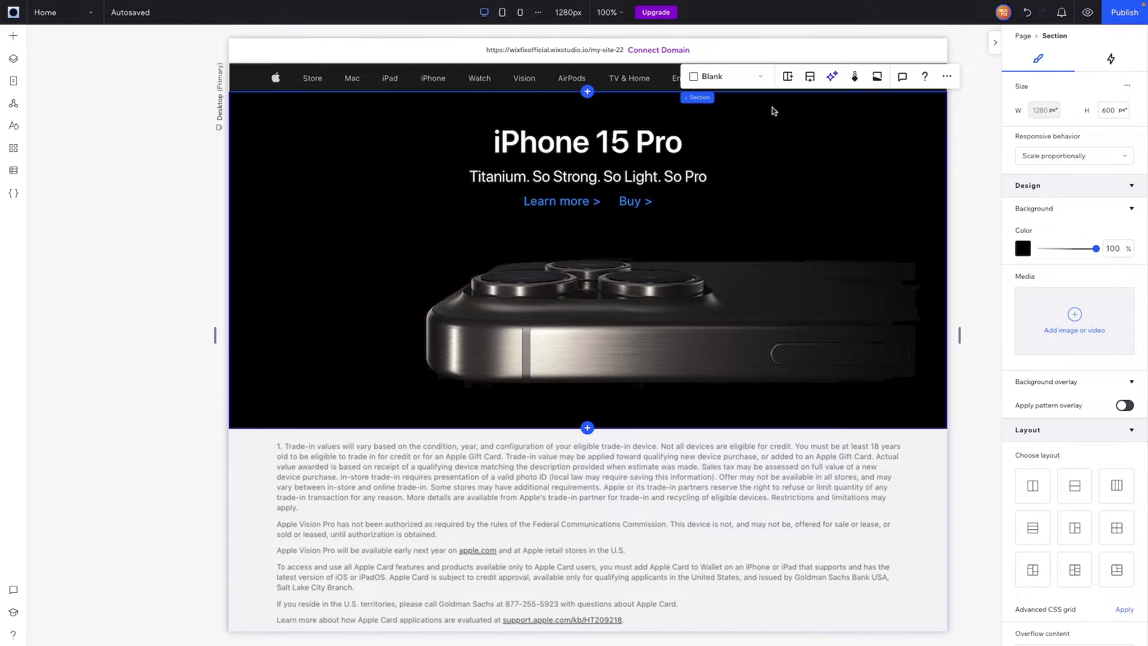
key(ctrl+d)
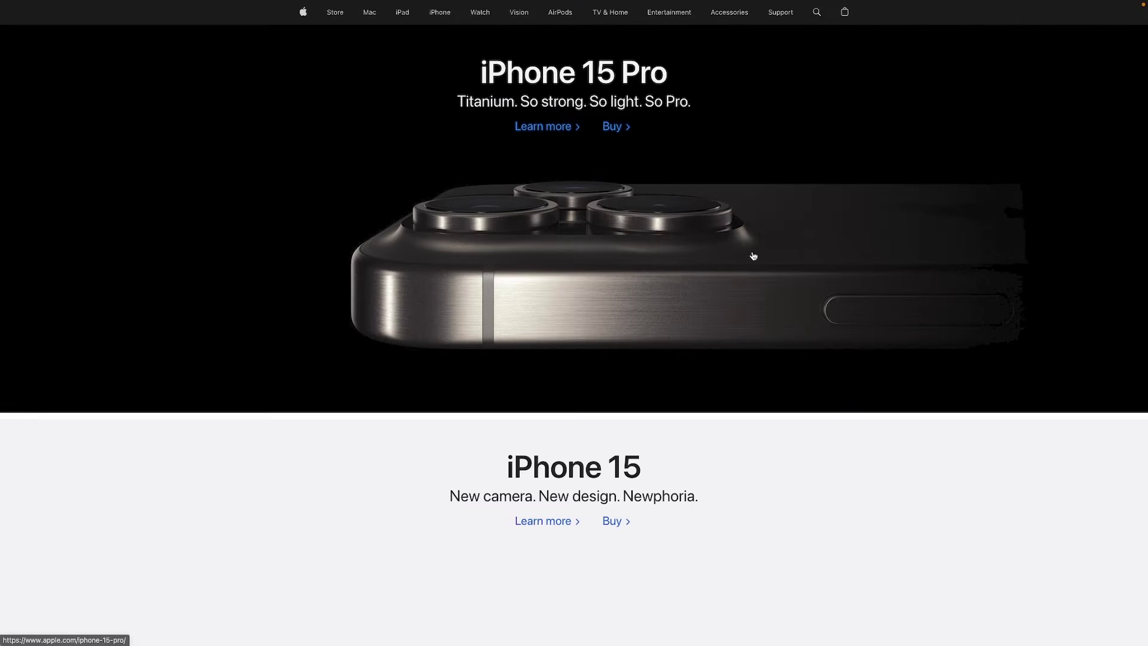
scroll(753, 256, down, 5)
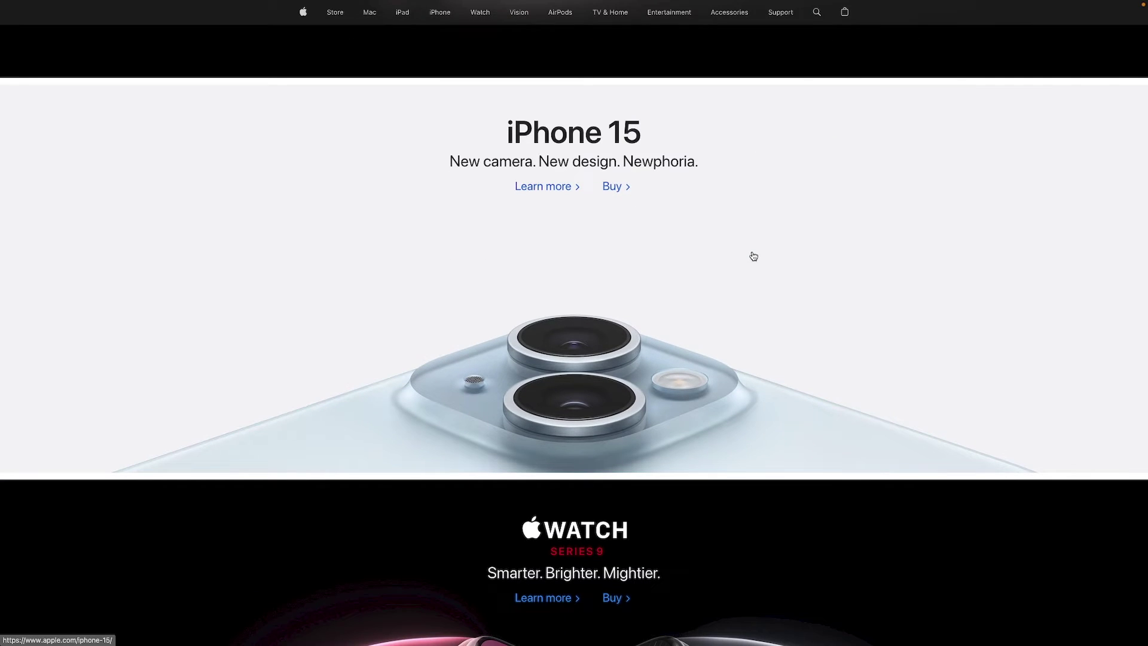
scroll(754, 256, up, 1)
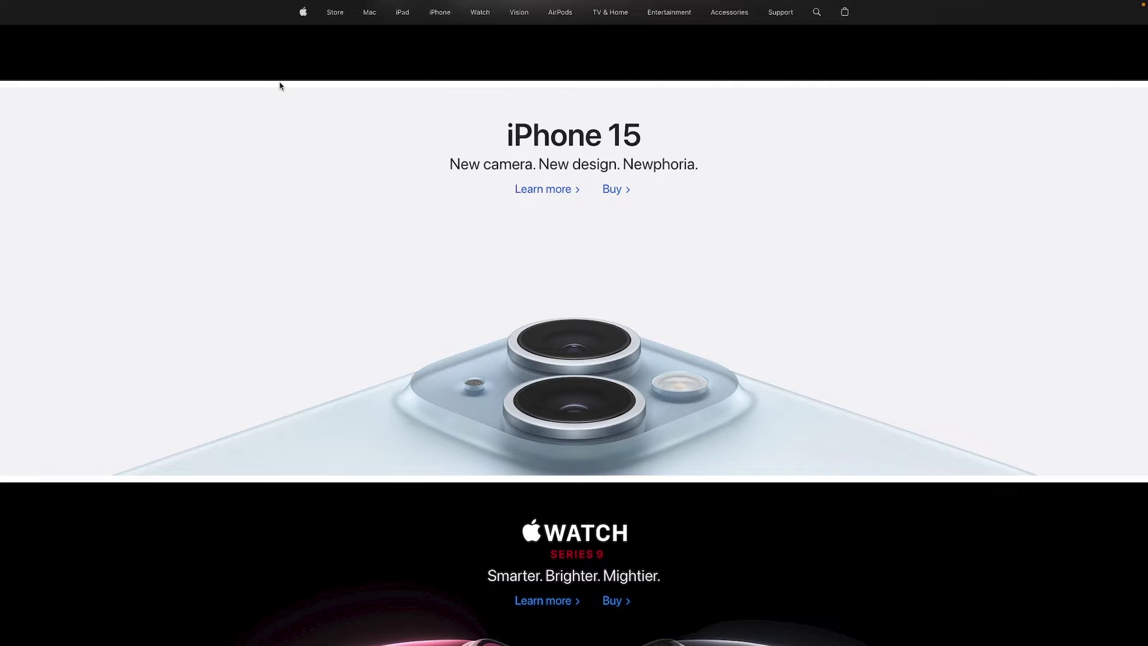
scroll(508, 314, down, 5)
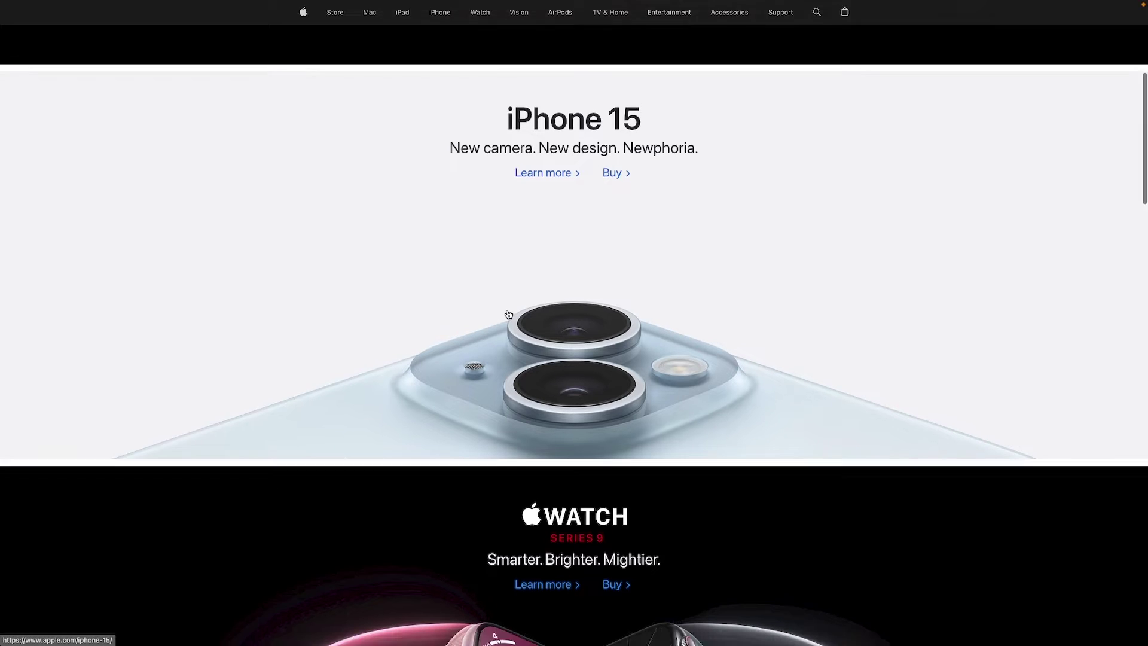
scroll(508, 314, up, 6)
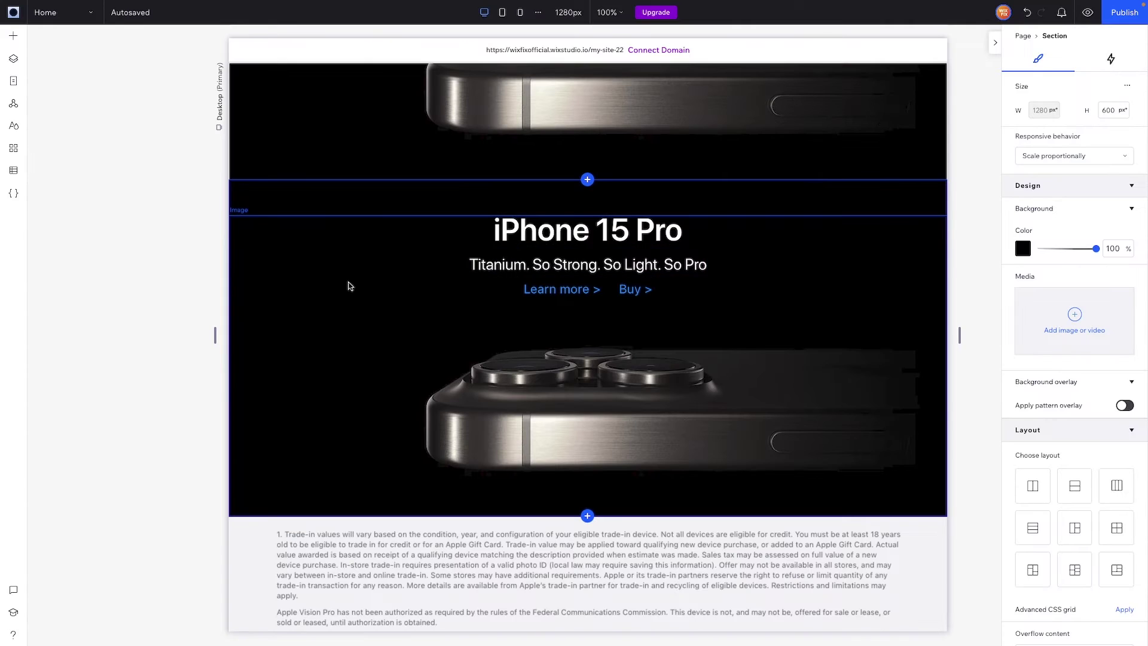
- Replace the duplicated section's image with the hero_iphone15_announc… site file and stretch it to fill the section
click(349, 287)
click(382, 252)
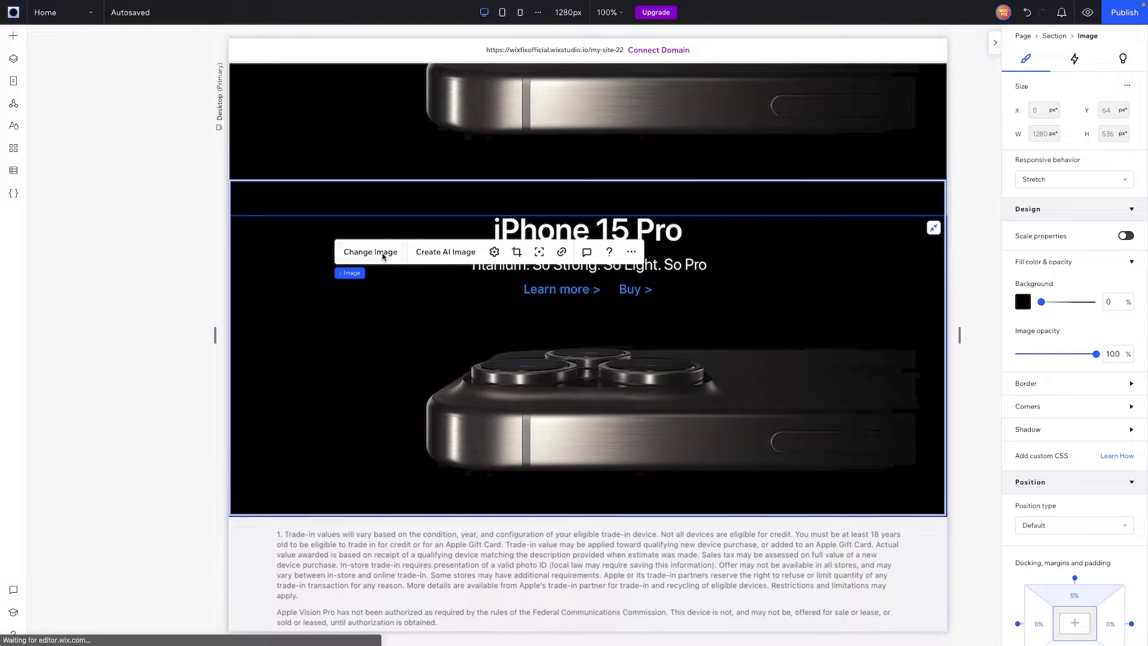
scroll(603, 311, down, 1)
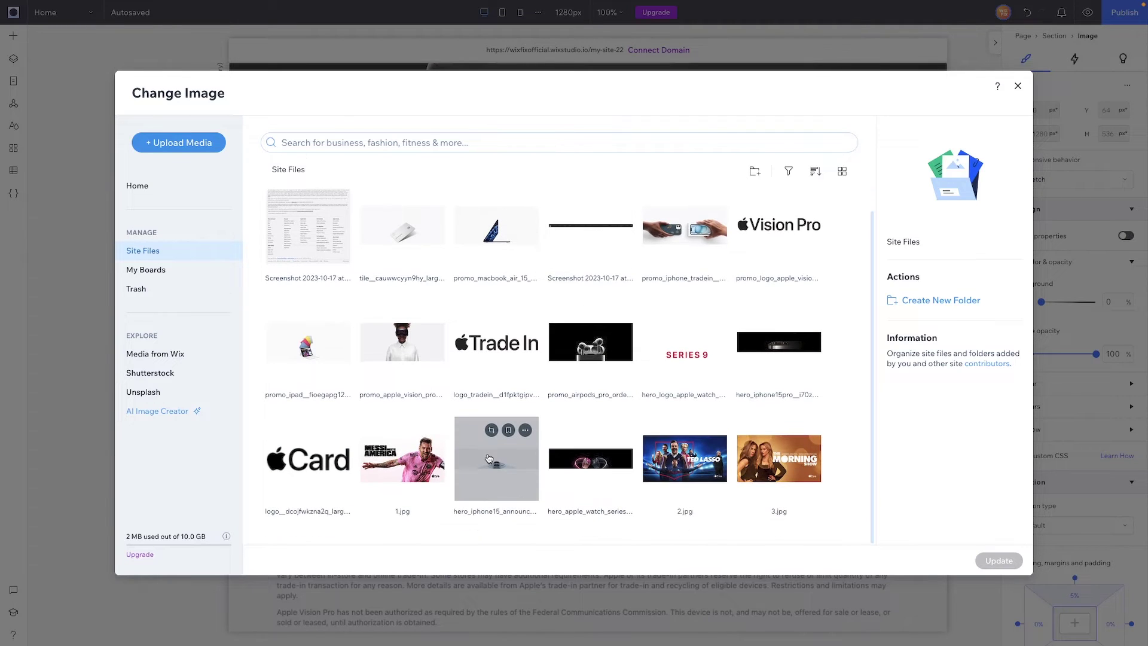
double_click(488, 454)
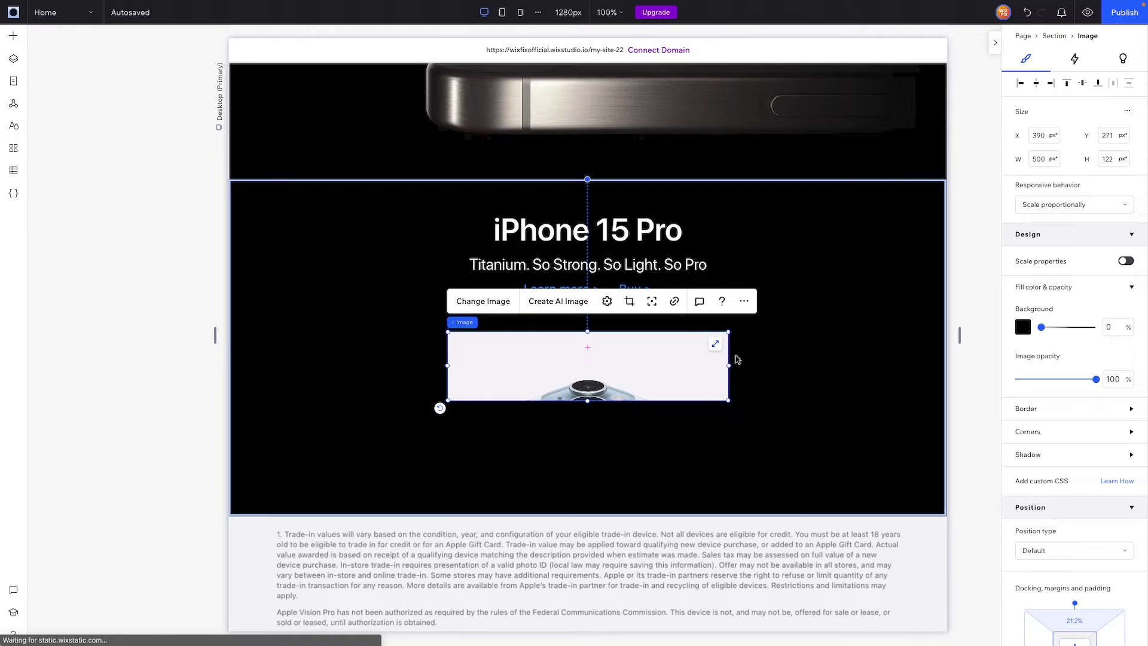
click(715, 346)
- Set the iPhone 15 image's top and bottom margins to 20px each
scroll(1070, 359, down, 5)
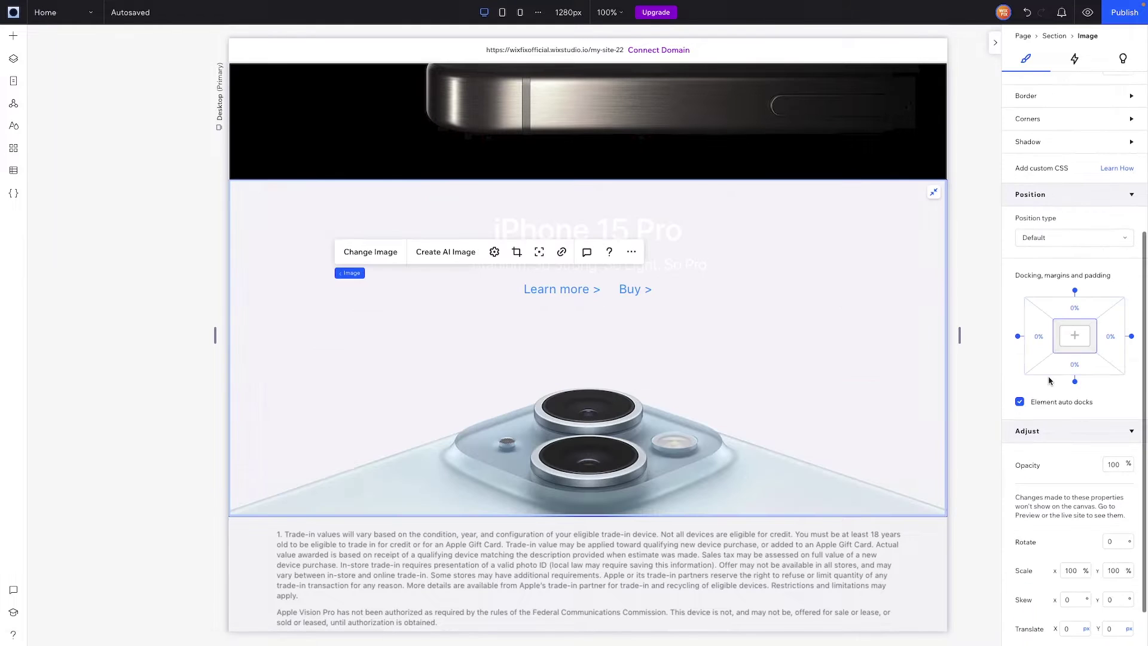
click(1088, 311)
text(20p)
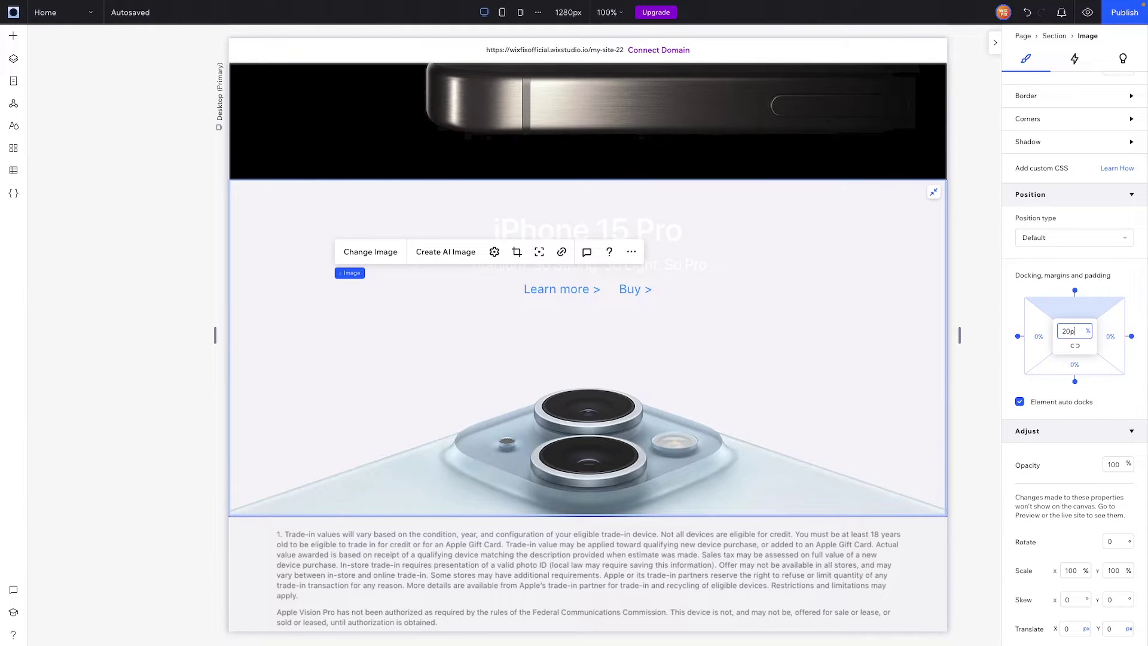
text(x)
key(Return)
click(1080, 365)
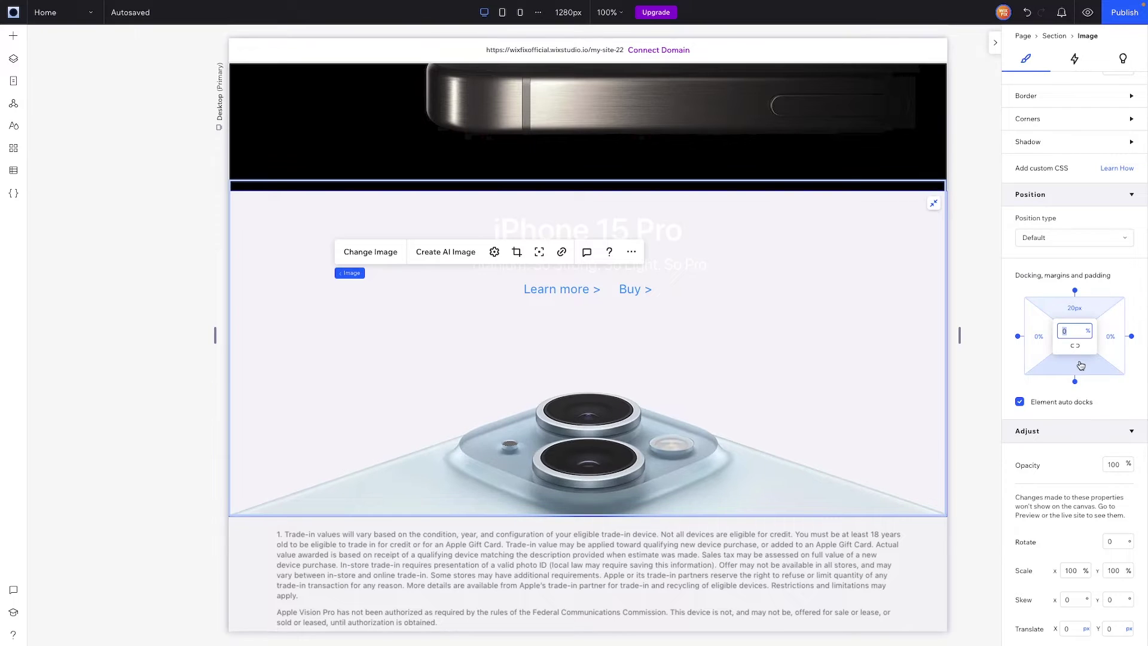
text(20px)
key(Return)
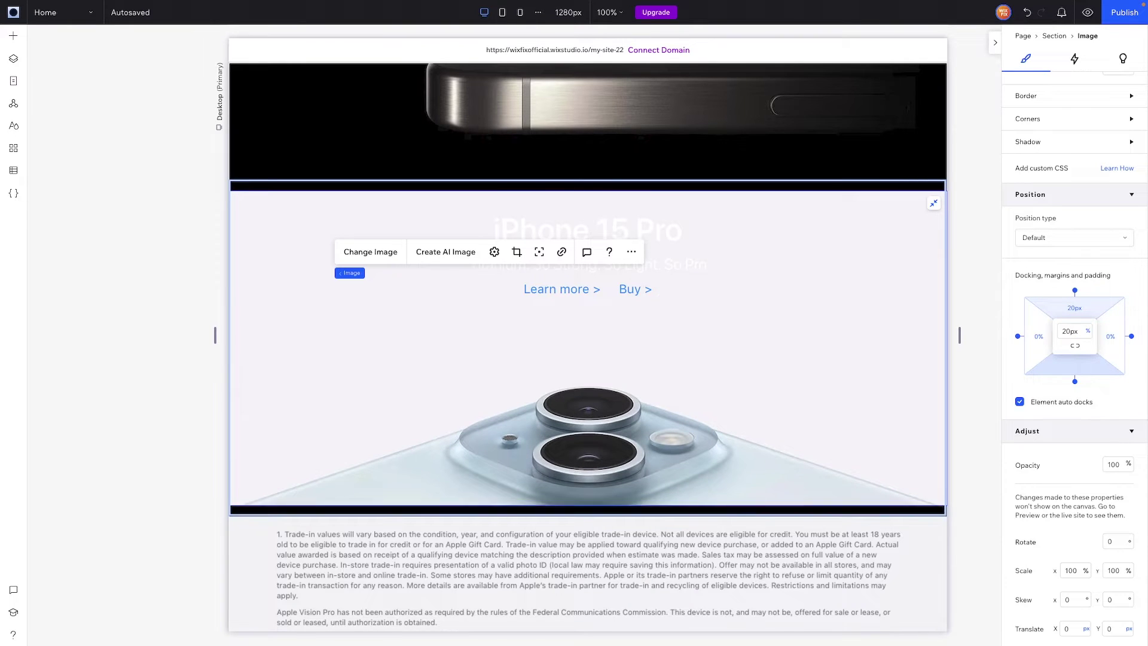
- Change the duplicated section's background color to white
click(907, 187)
scroll(1067, 204, up, 5)
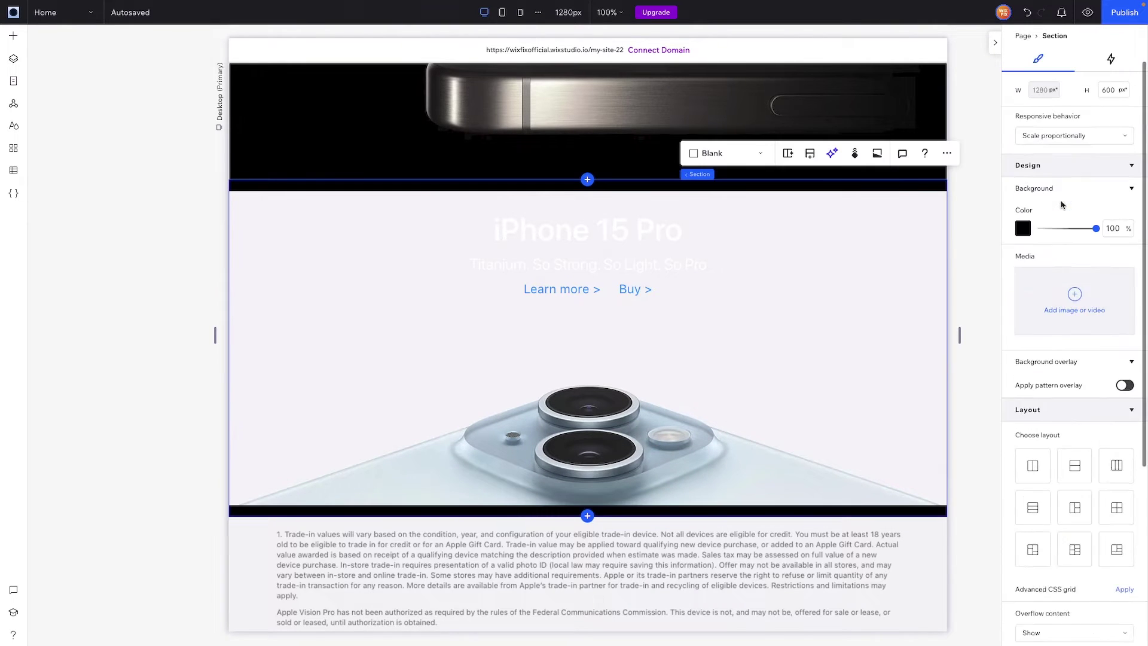
click(1022, 248)
click(1036, 342)
- Shorten the duplicated section's heading to "iPhone 15"
click(650, 235)
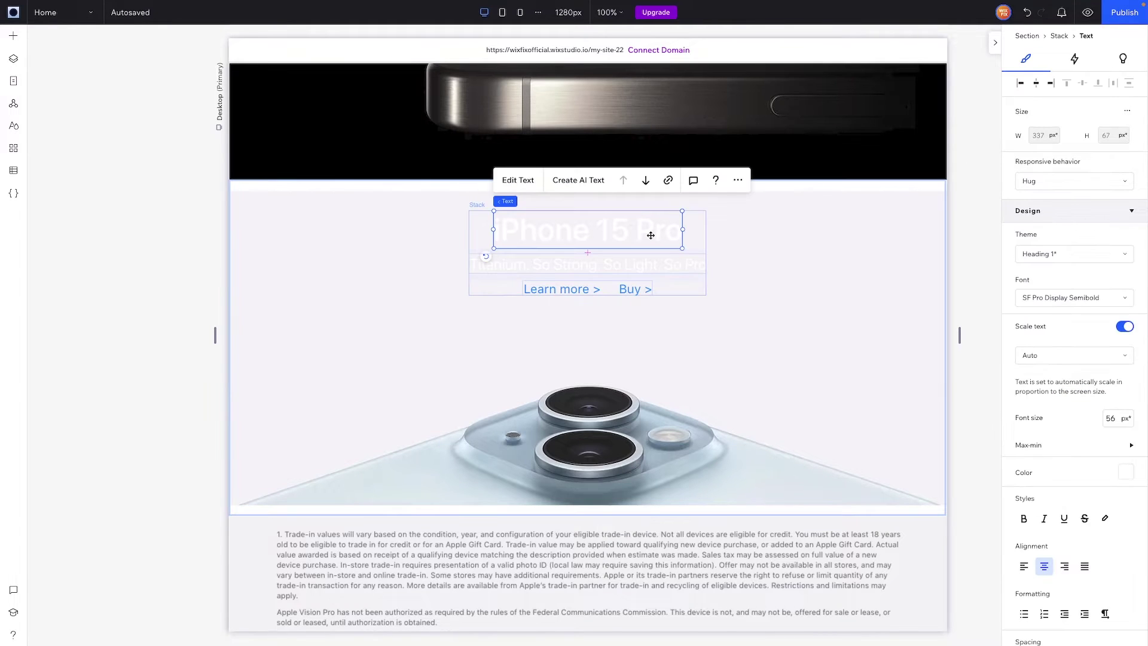
double_click(649, 234)
drag(630, 231, 689, 232)
key(BackSpace)
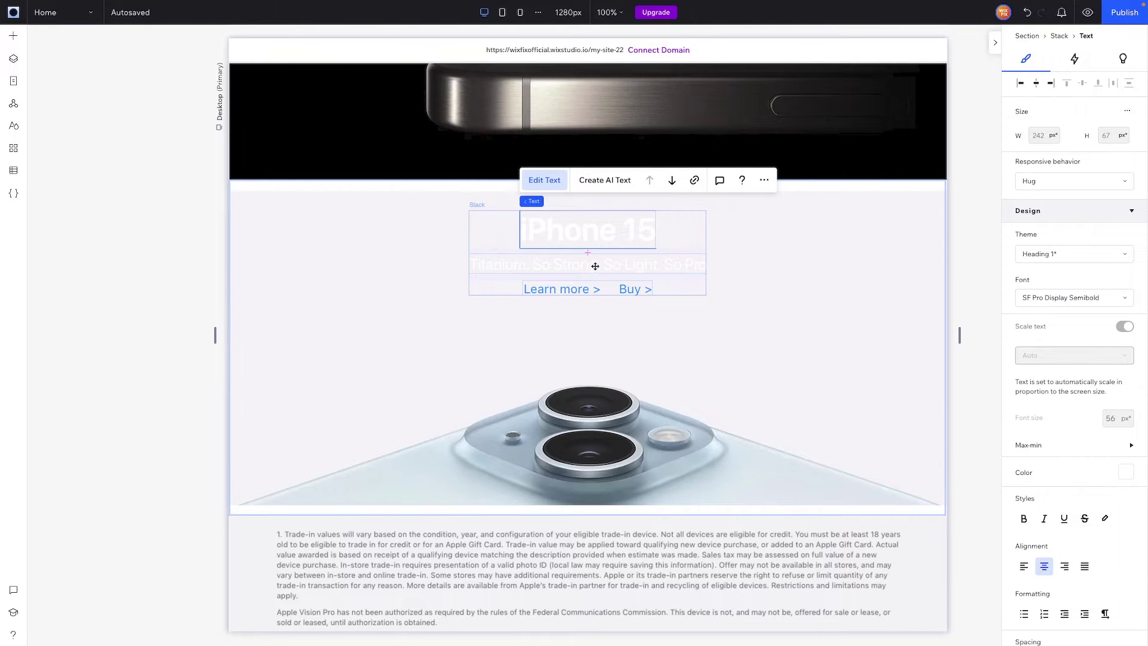
- Color the "iPhone 15" heading and the tagline below it black
shift+click(651, 265)
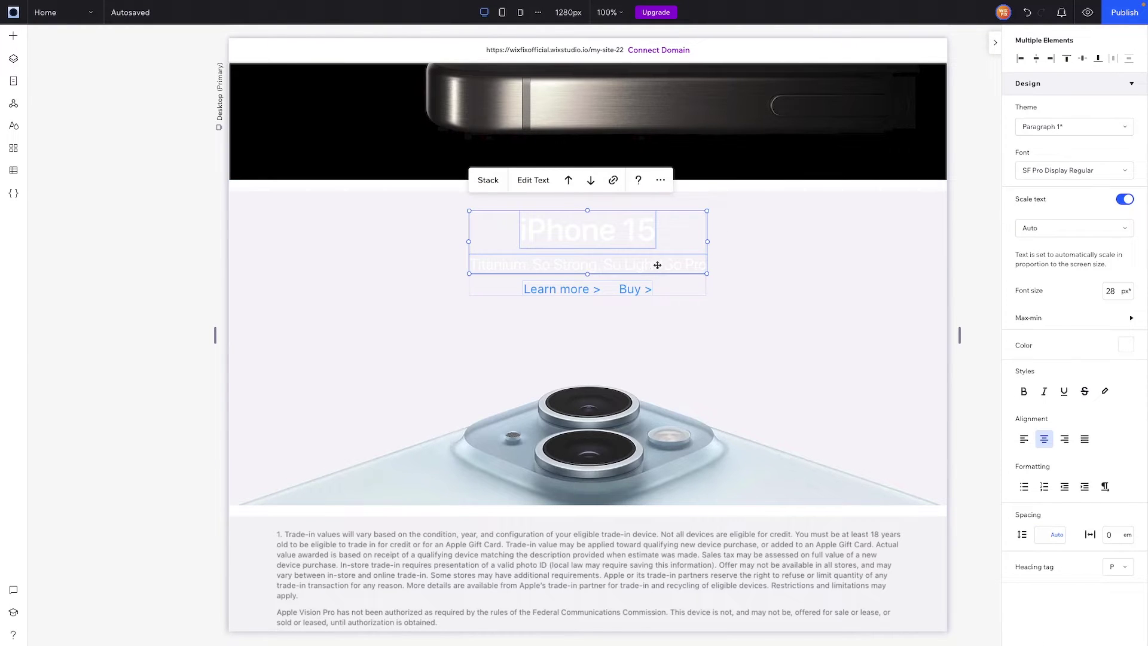
click(1125, 346)
click(1124, 460)
click(648, 267)
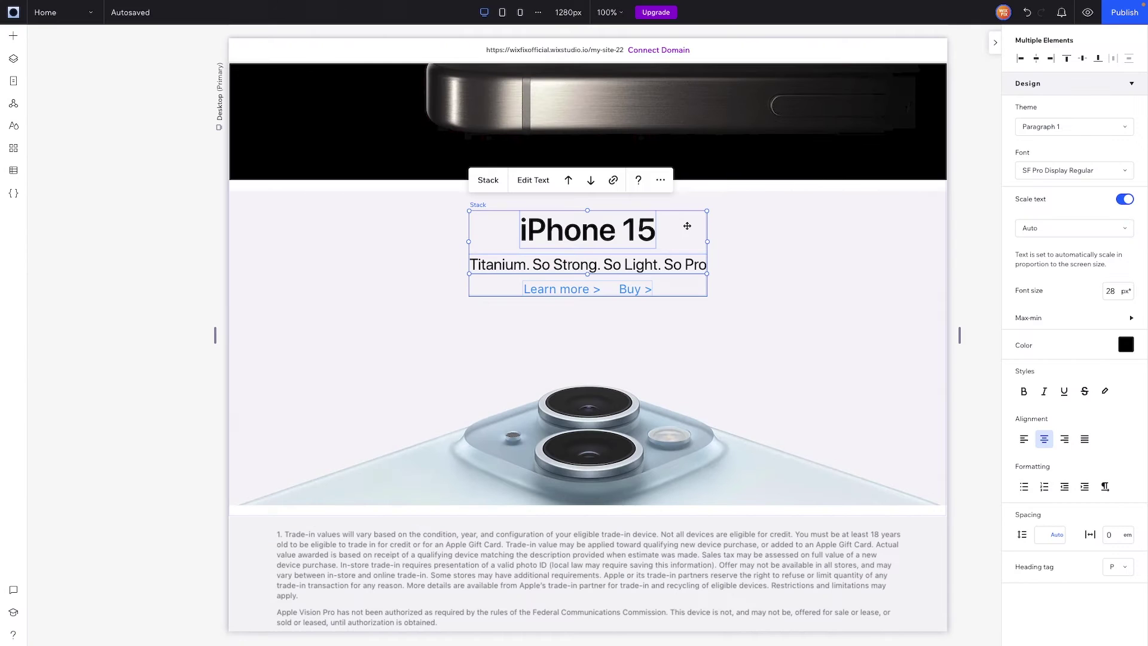
- Replace the iPhone 15 section's tagline with "New Camera. New Design. Newphoria."
double_click(581, 266)
text(N)
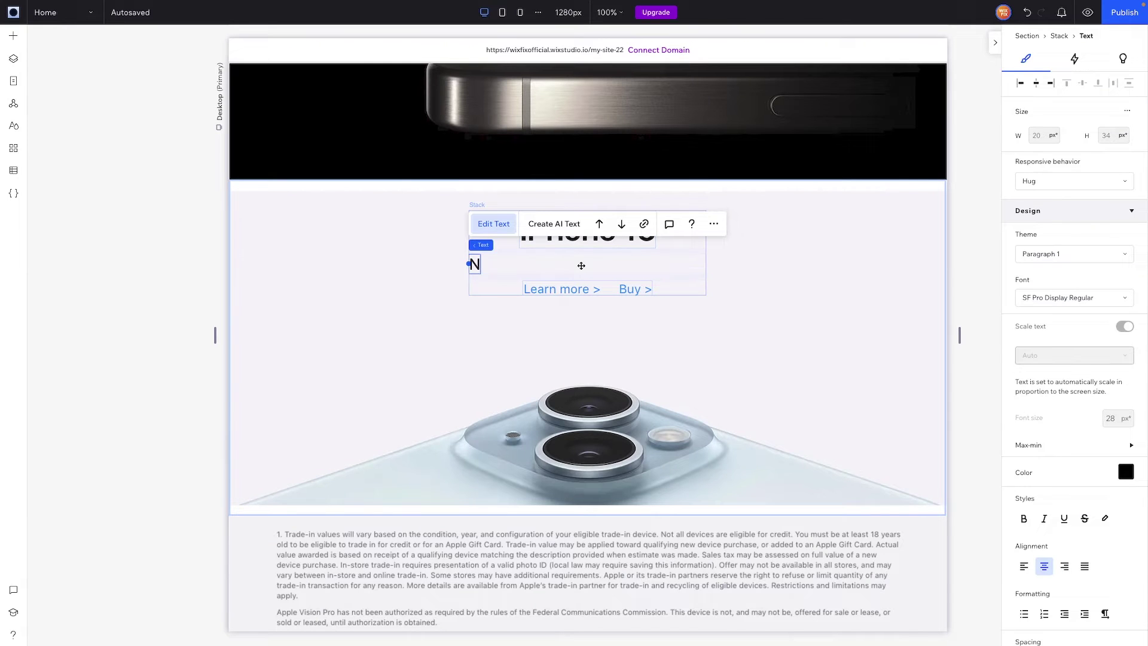
text(ew Camera. New Design. Newphoria.)
click(850, 326)
- Duplicate the iPhone 15 Pro section and move the copy below the iPhone 15 section, just above the footer
scroll(850, 326, down, 2)
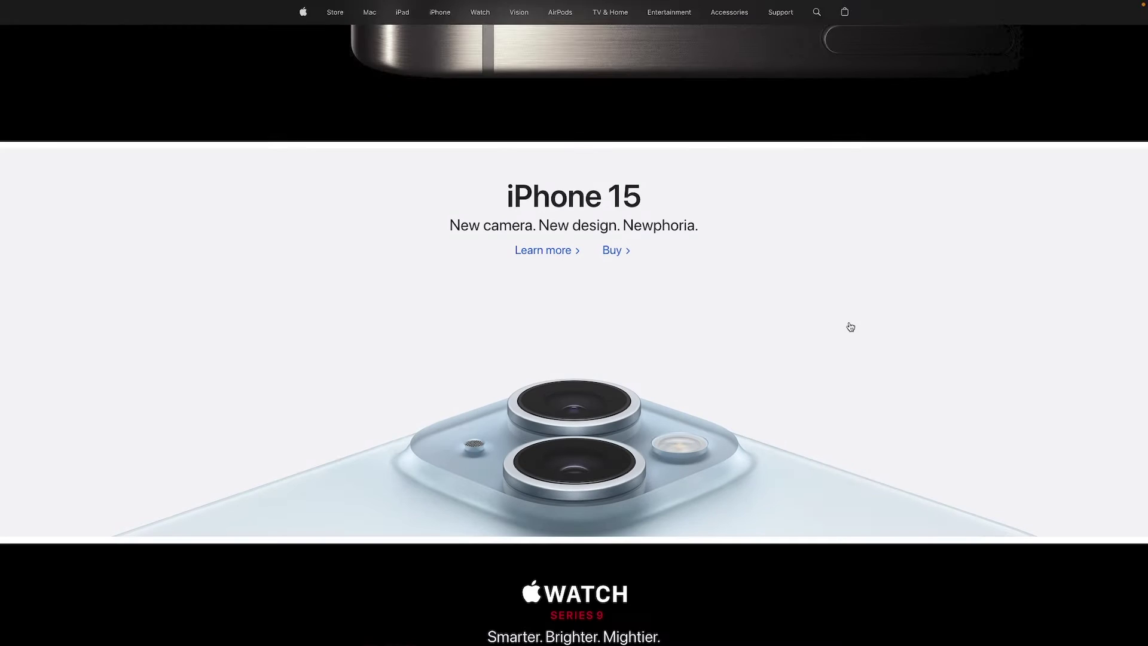
scroll(851, 325, down, 7)
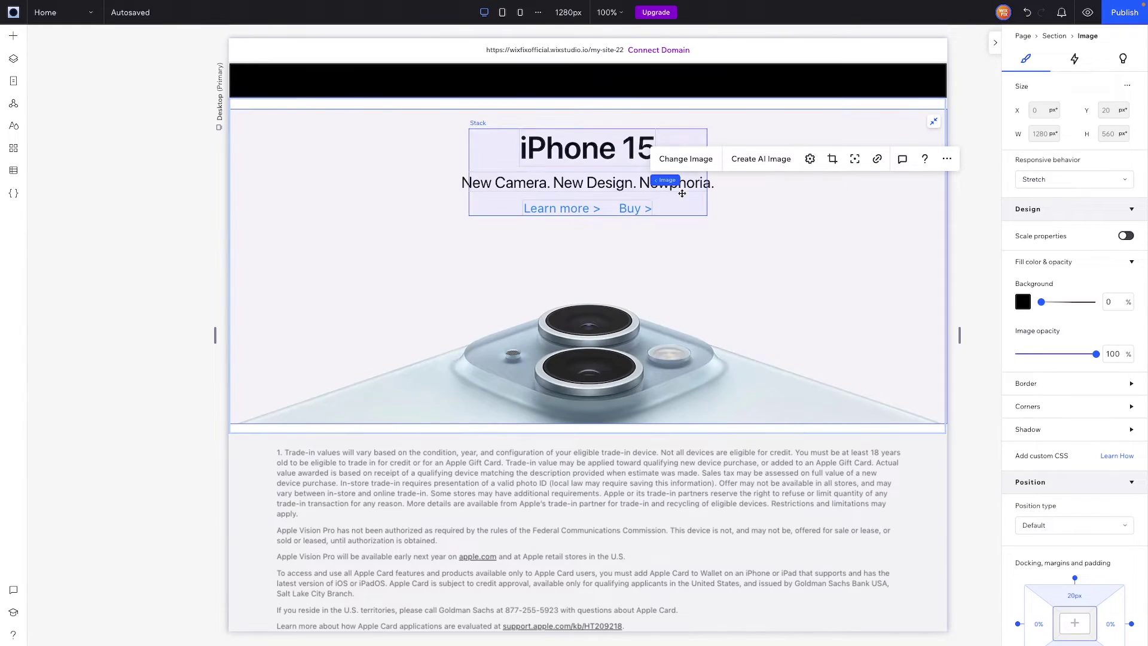
scroll(287, 123, up, 4)
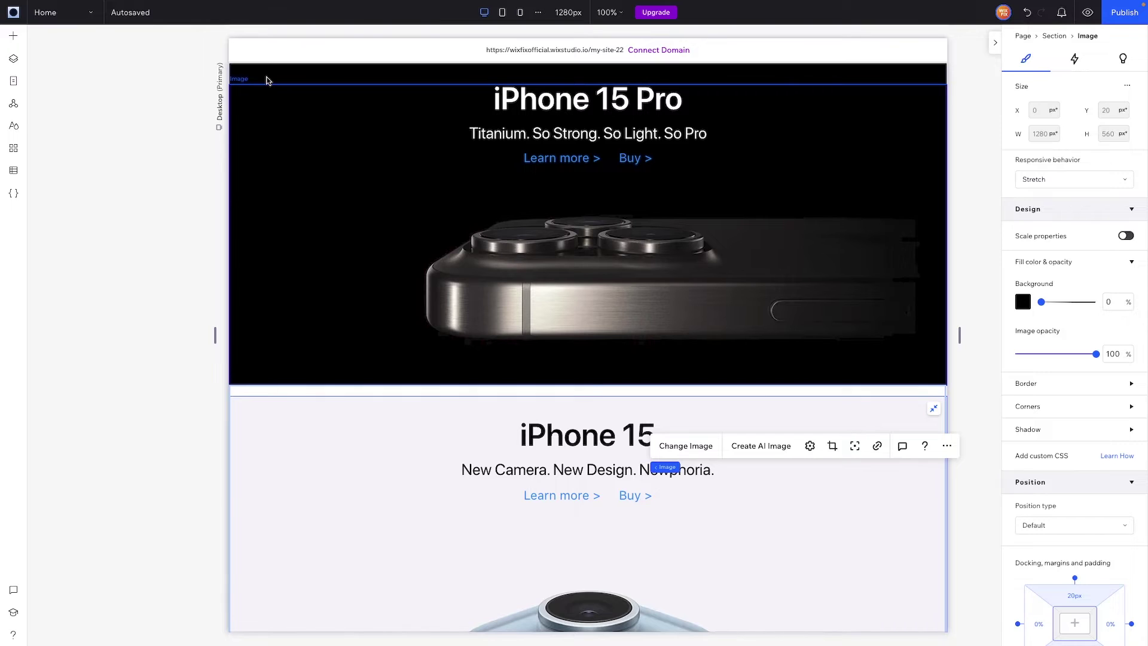
click(268, 79)
key(ctrl+d)
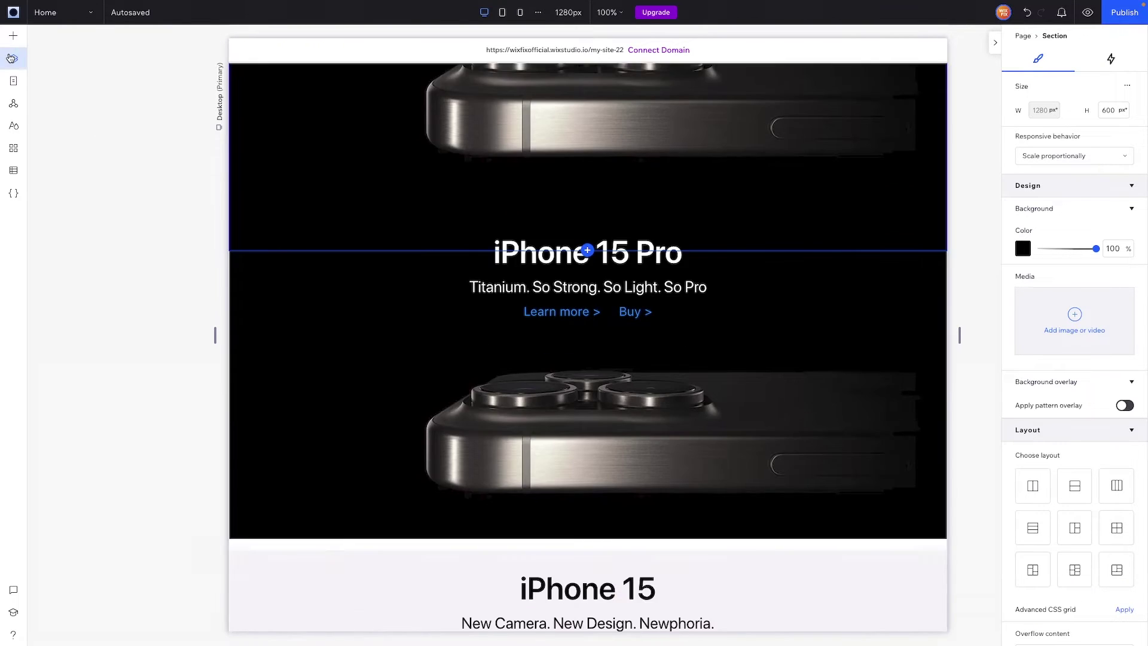
click(14, 58)
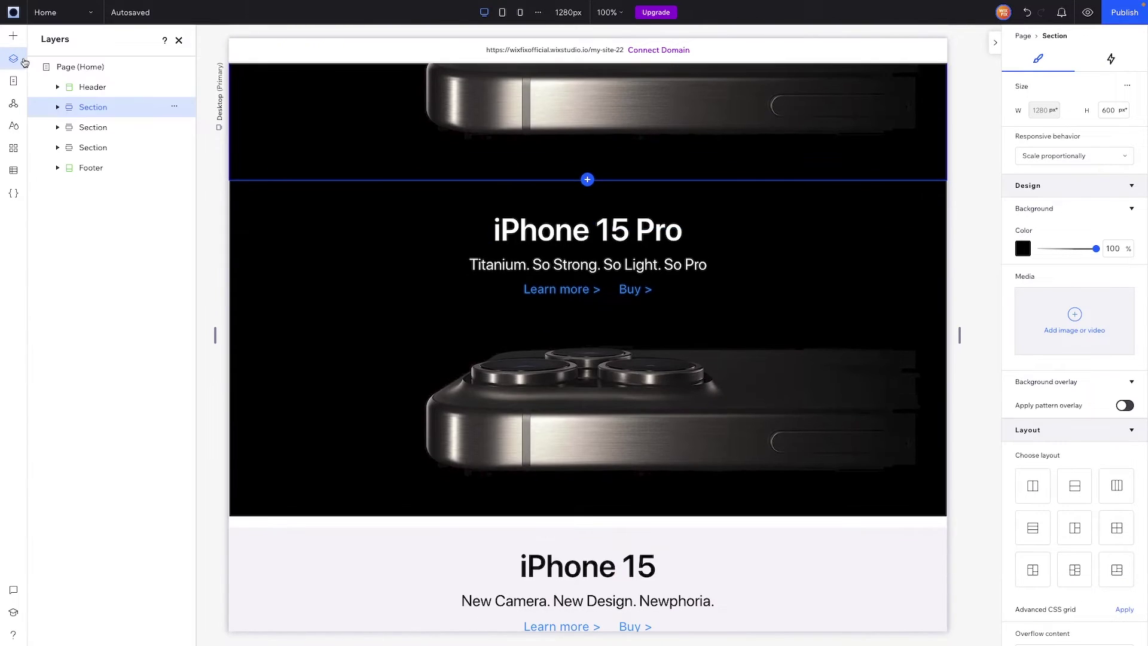
drag(80, 129, 82, 148)
- Replace the phone image in the duplicated section with the Apple Watch hero image from the site files
scroll(603, 268, down, 4)
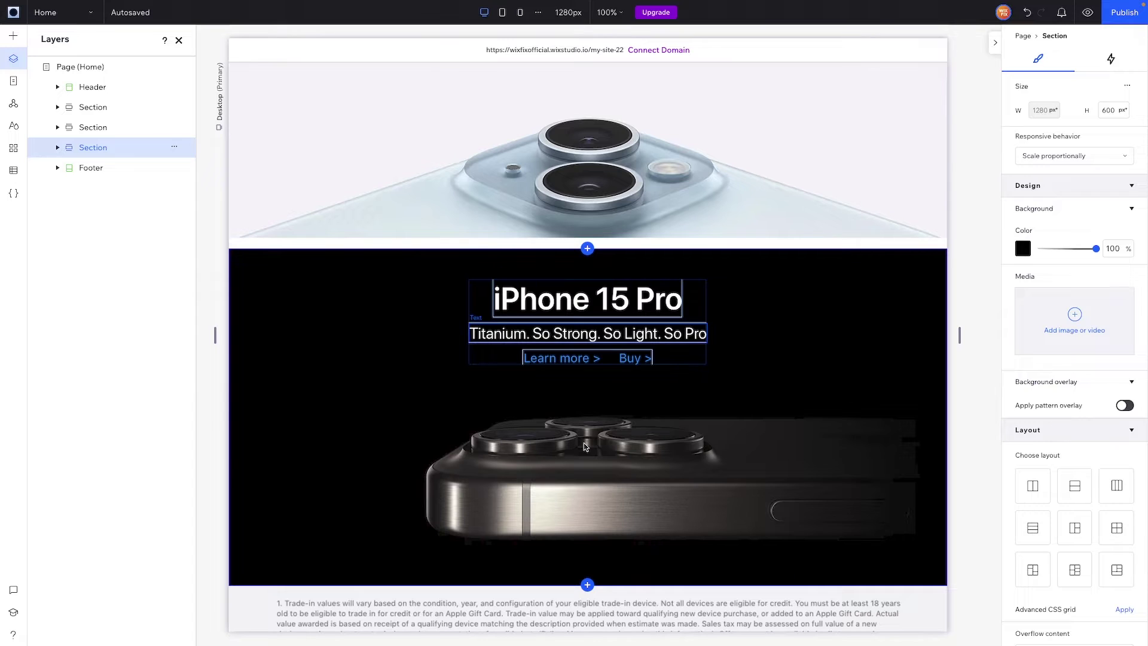
click(585, 446)
click(591, 419)
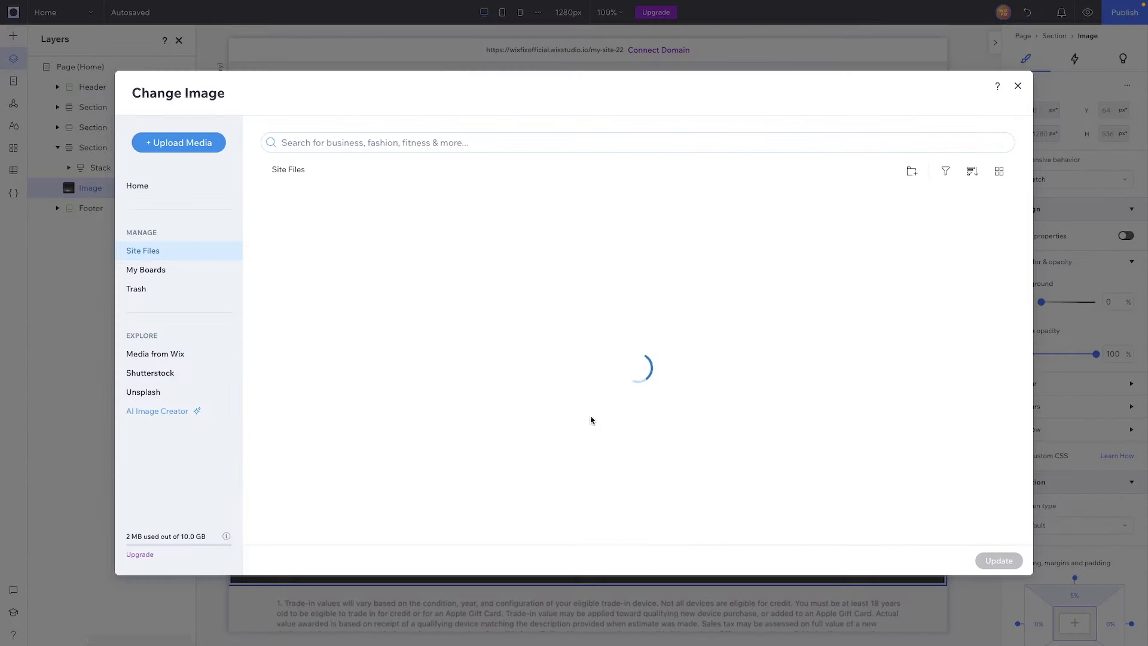
scroll(627, 432, down, 1)
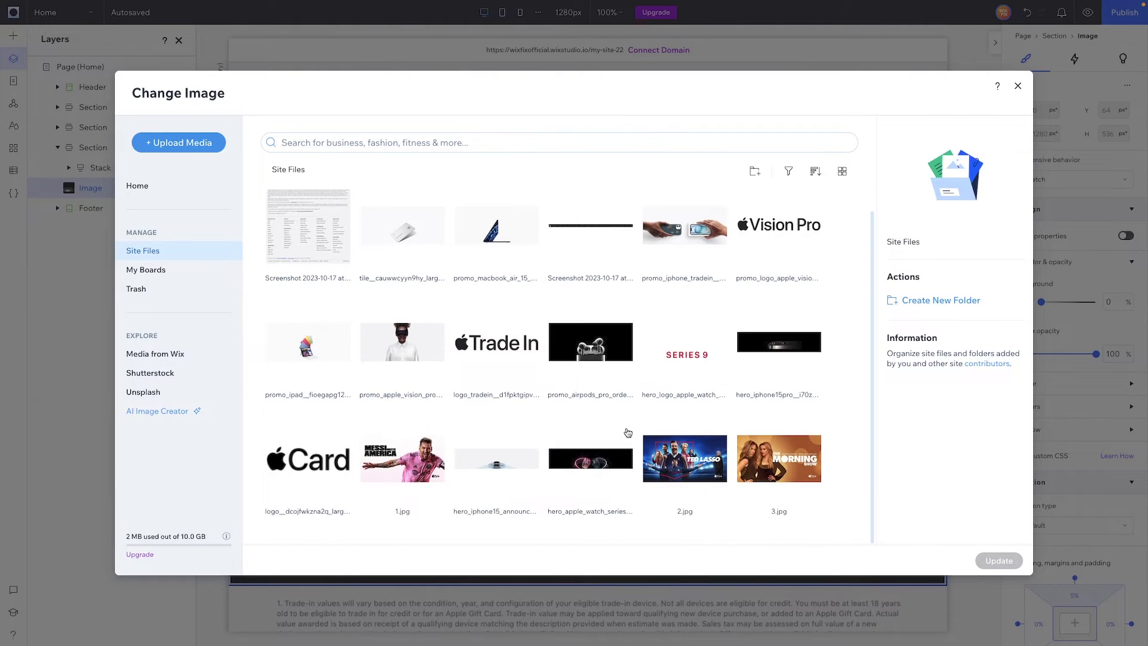
double_click(589, 465)
- Add the Apple Watch Series 9 logo from the site files and place it in the text stack between the heading and tagline
key(ctrl+Tab)
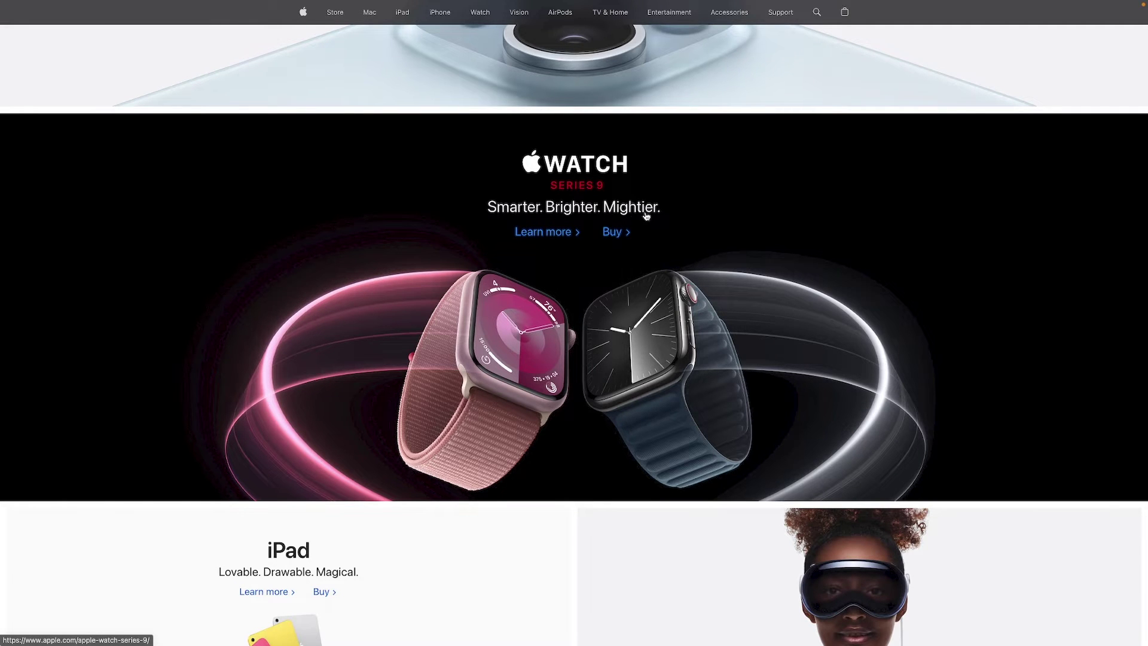
key(ctrl+Tab)
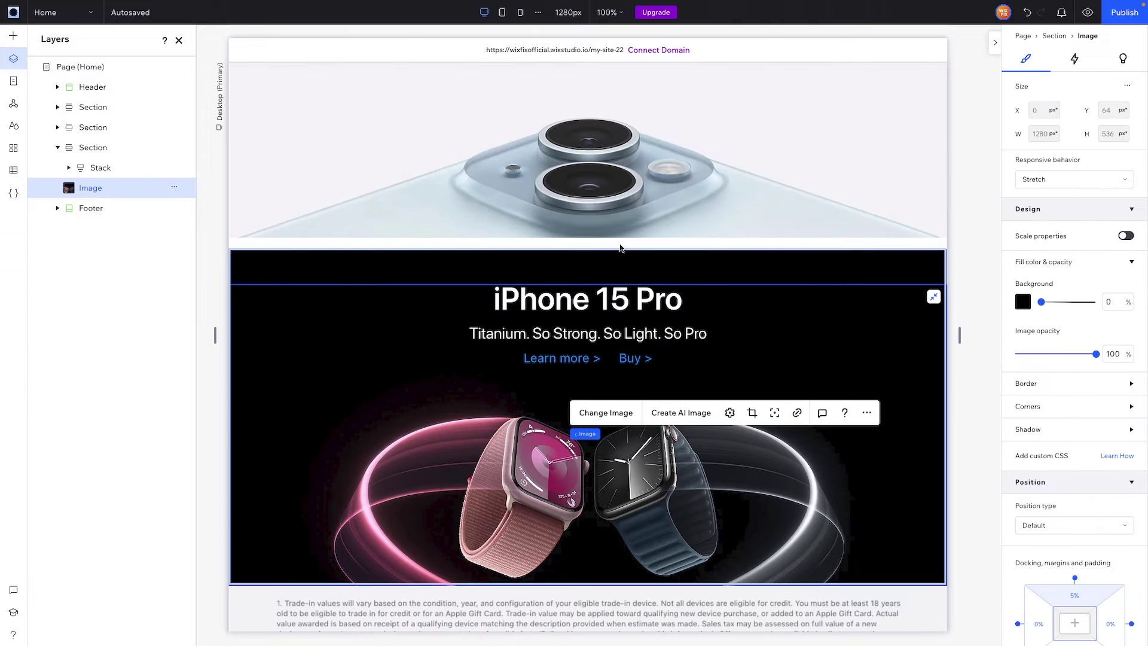
click(585, 300)
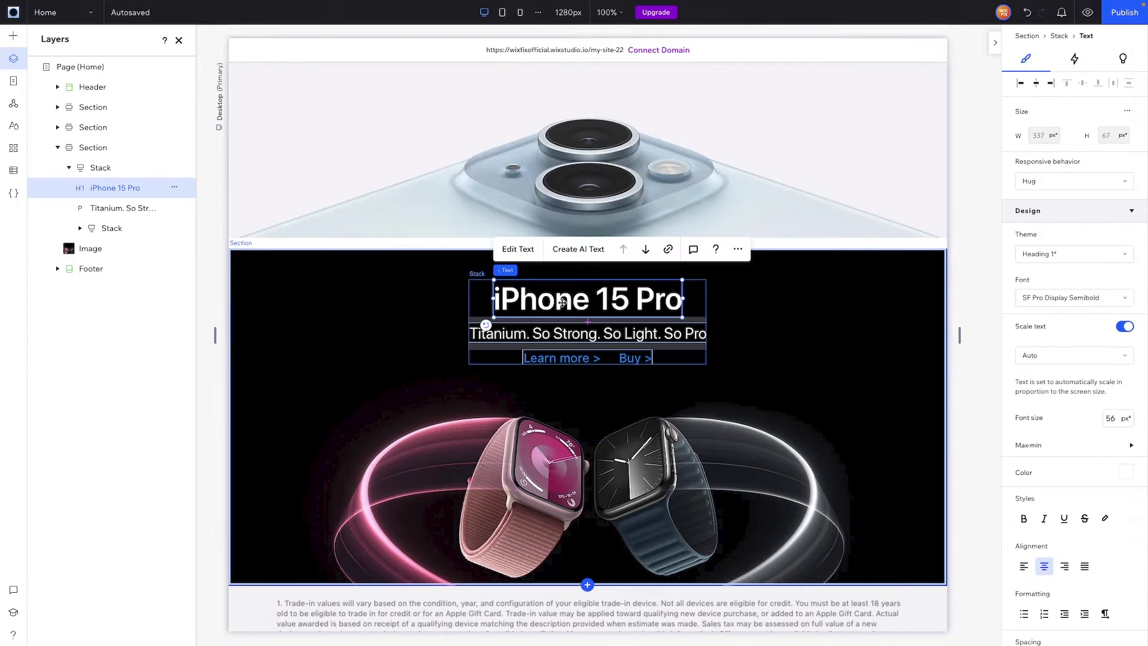
click(13, 38)
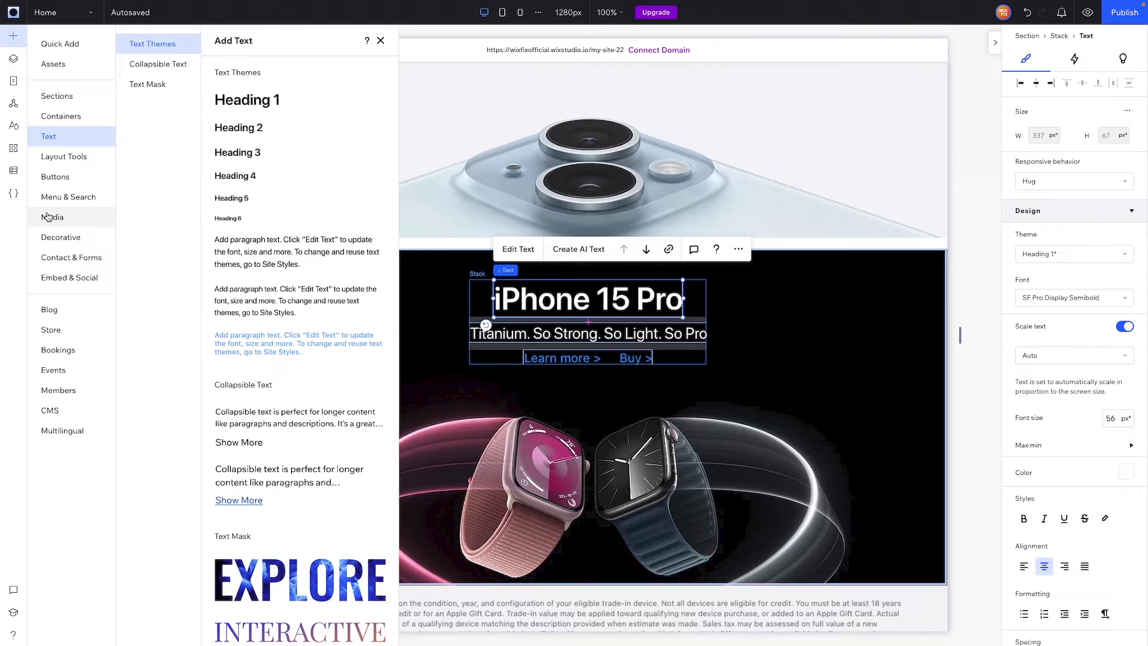
click(52, 217)
click(250, 250)
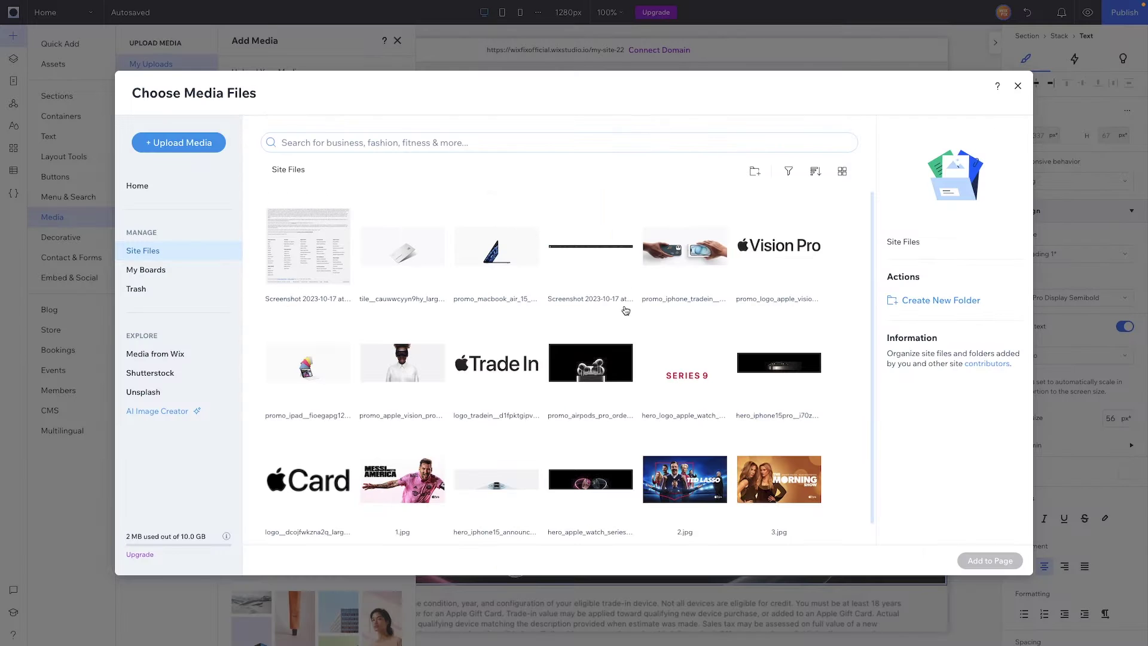
click(687, 367)
double_click(687, 367)
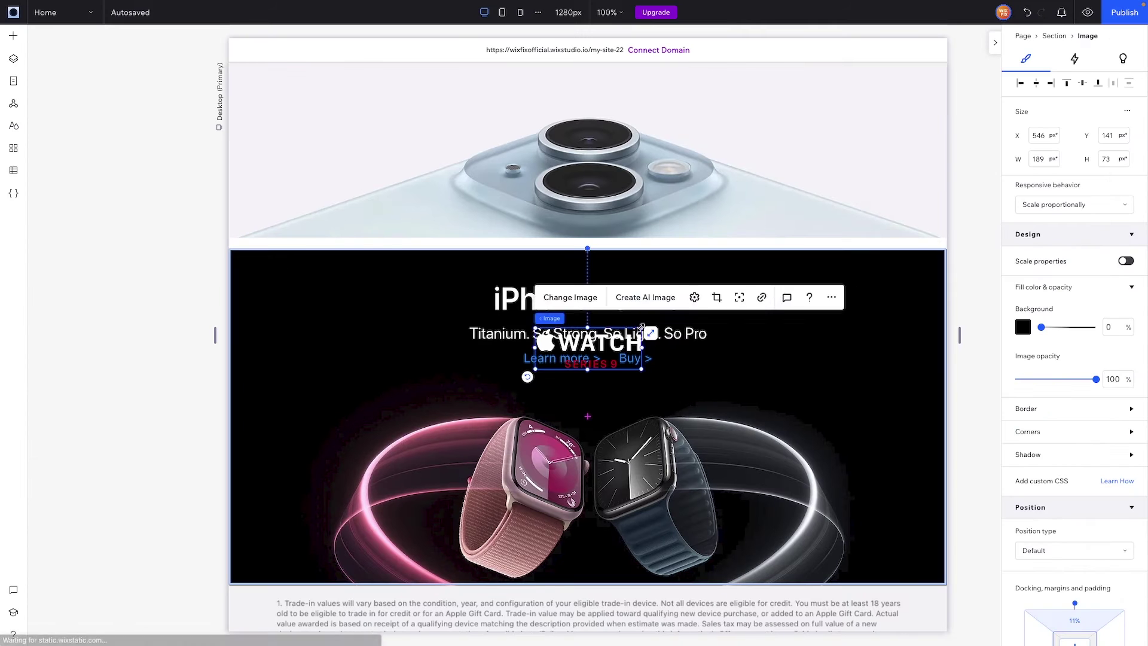
mouse_move(598, 338)
mouse_down()
mouse_move(587, 302)
mouse_move(592, 326)
mouse_up()
- Delete the "iPhone 15 Pro" heading from the watch section and widen the gap between the logo and tagline to about 13 px
click(629, 312)
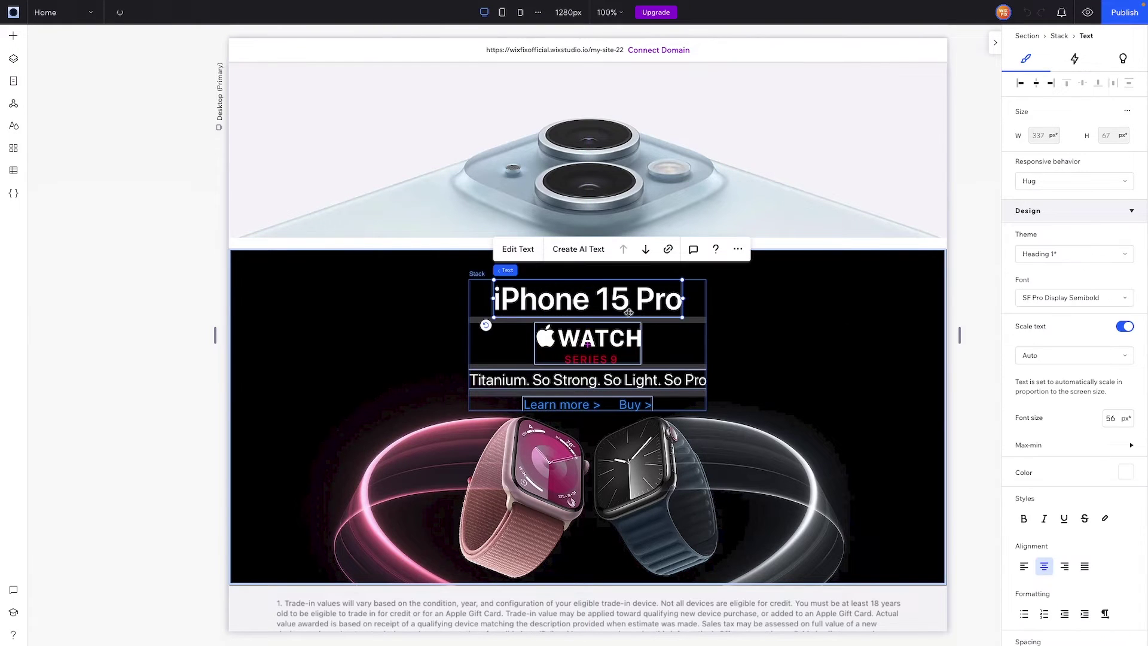
key(Delete)
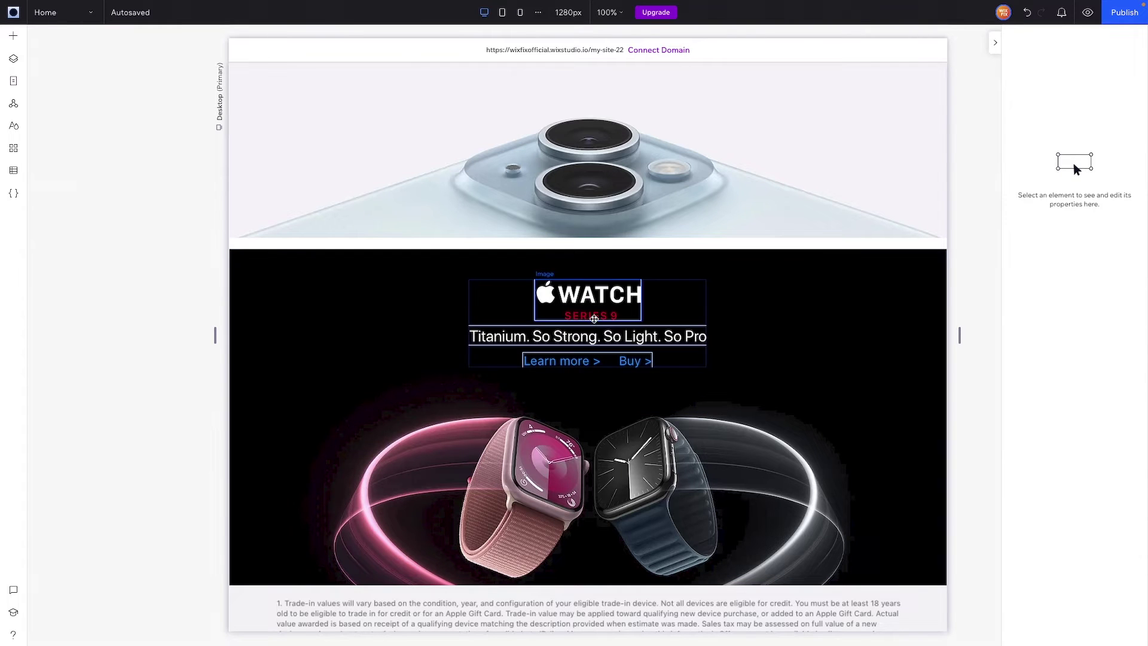
click(590, 323)
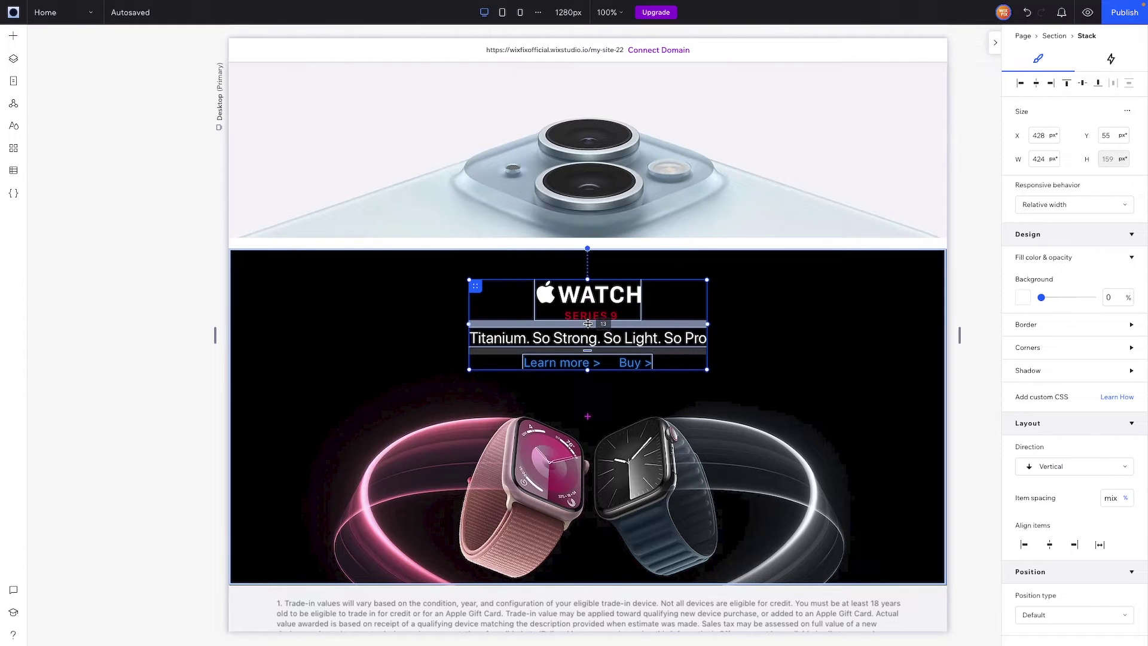
drag(587, 323, 588, 323)
- Change the watch section's tagline to "Stronger. Brighter. Mightier."
click(669, 339)
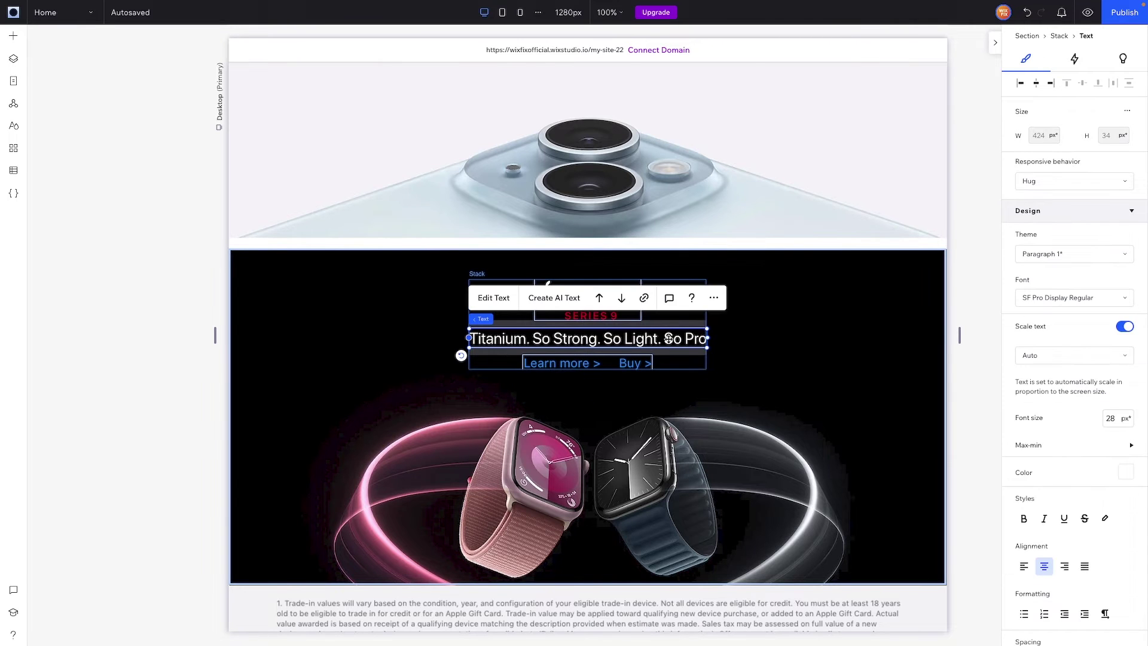
click(825, 350)
- Examine the layout of the two-column product tiles below the Apple Watch banner on the original Apple homepage
scroll(823, 349, up, 10)
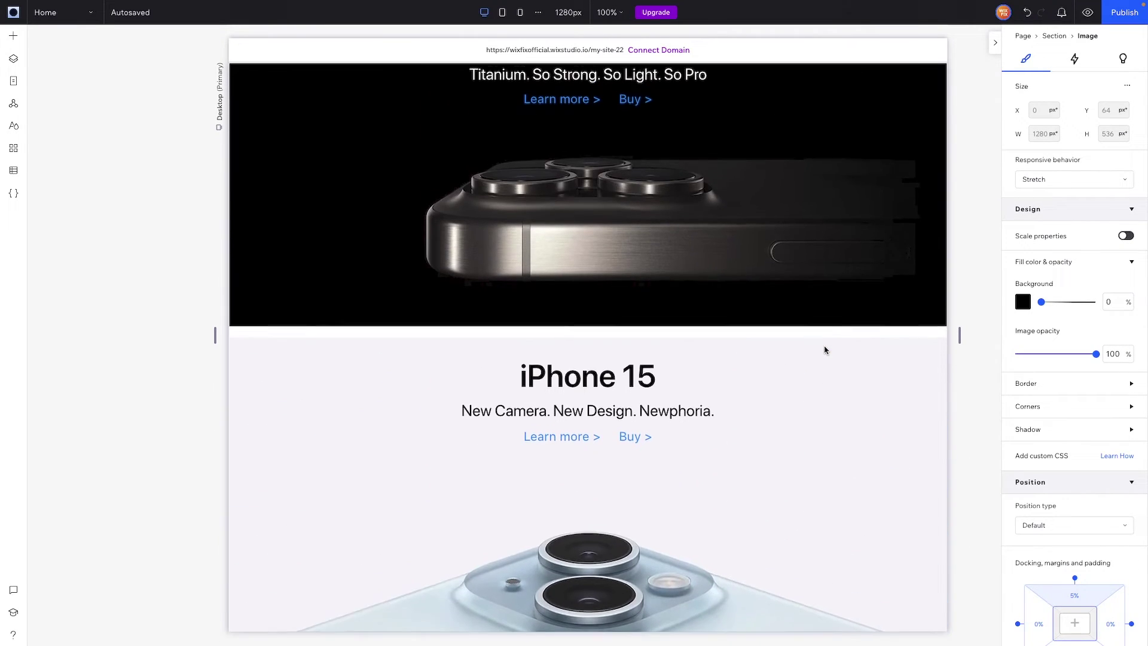
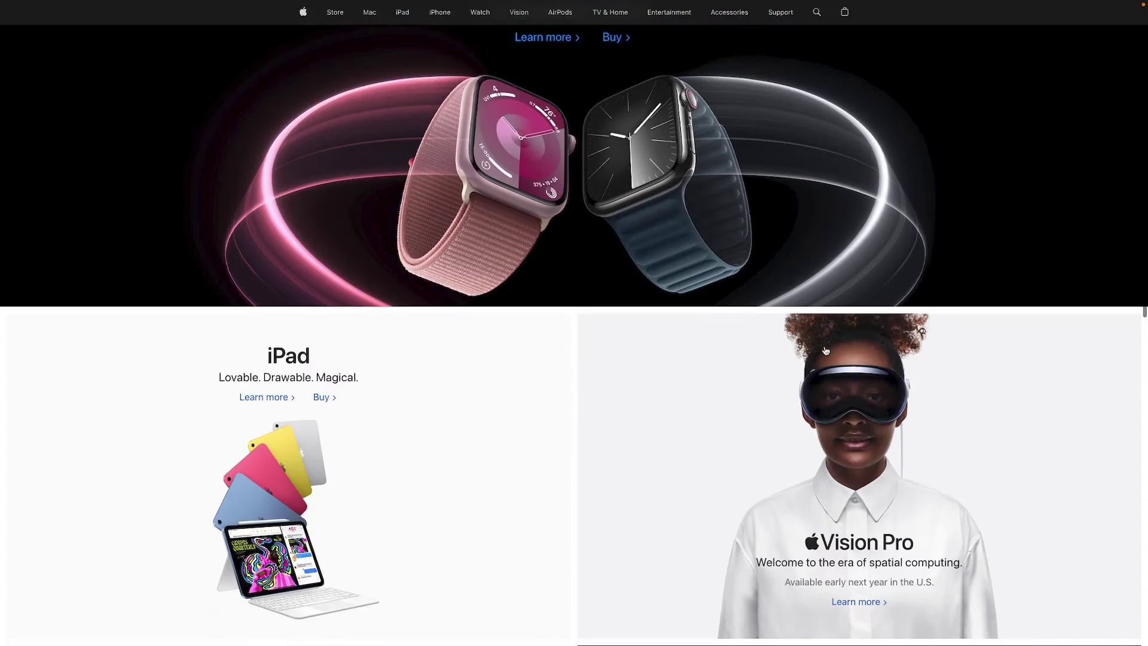
scroll(825, 351, down, 5)
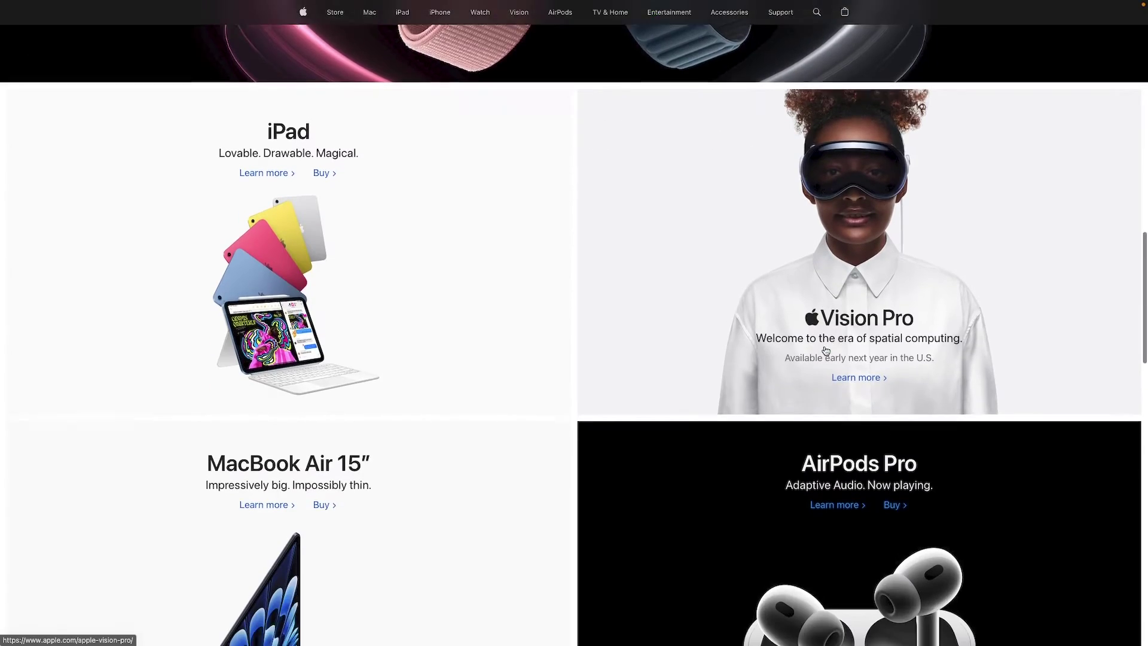
scroll(825, 350, down, 10)
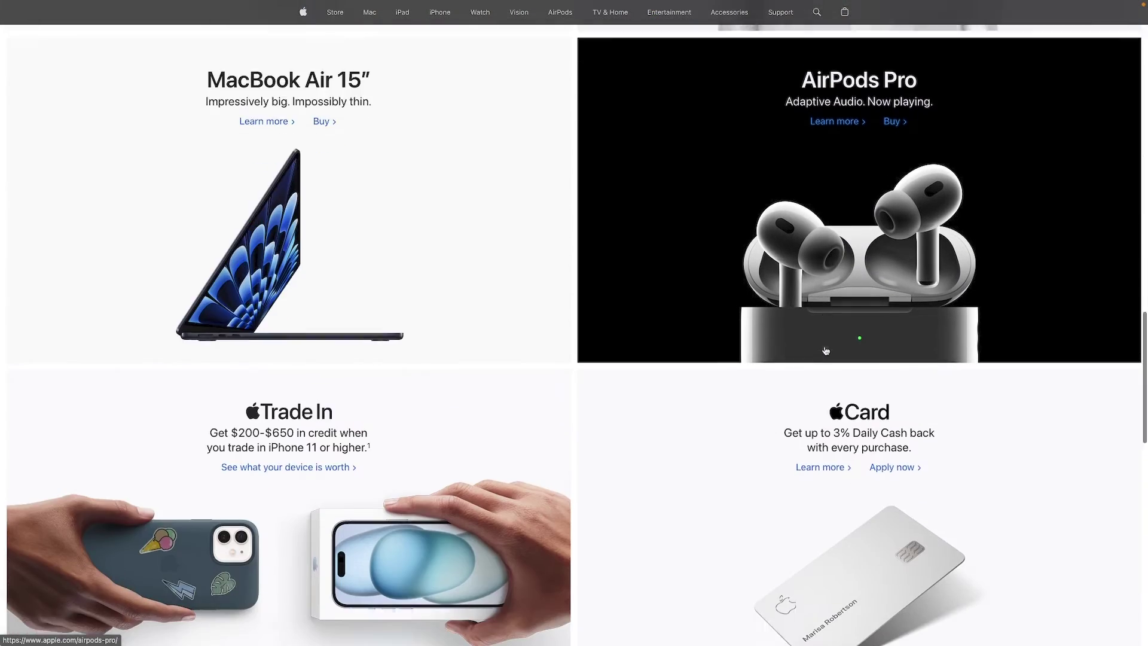
scroll(826, 351, up, 11)
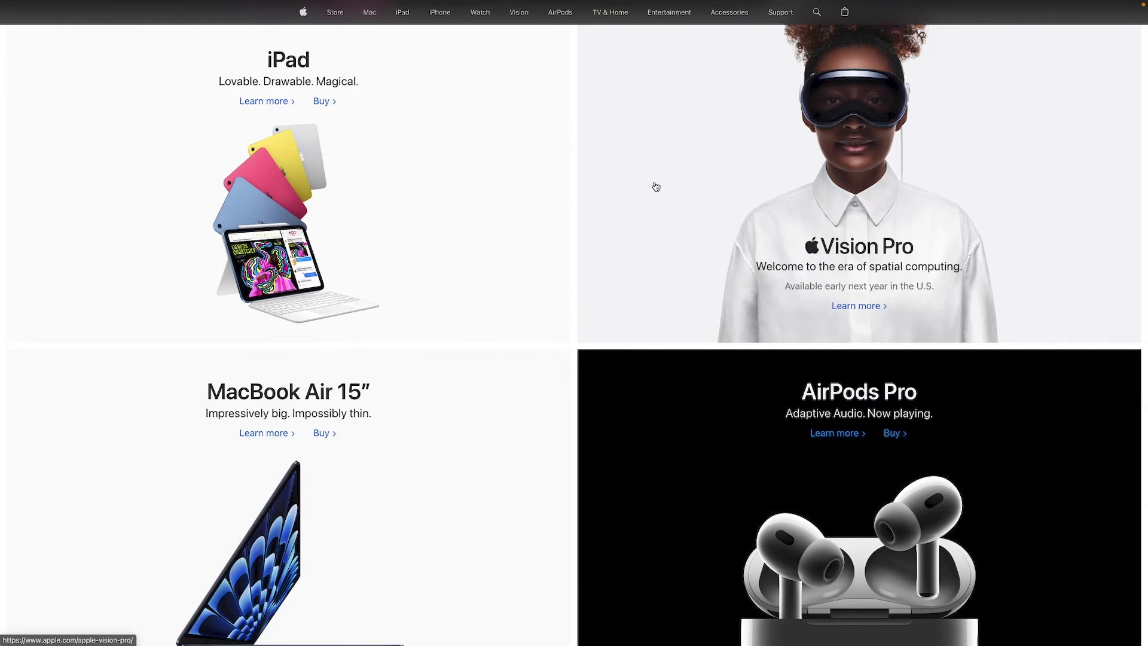
scroll(656, 186, down, 3)
scroll(659, 285, down, 1)
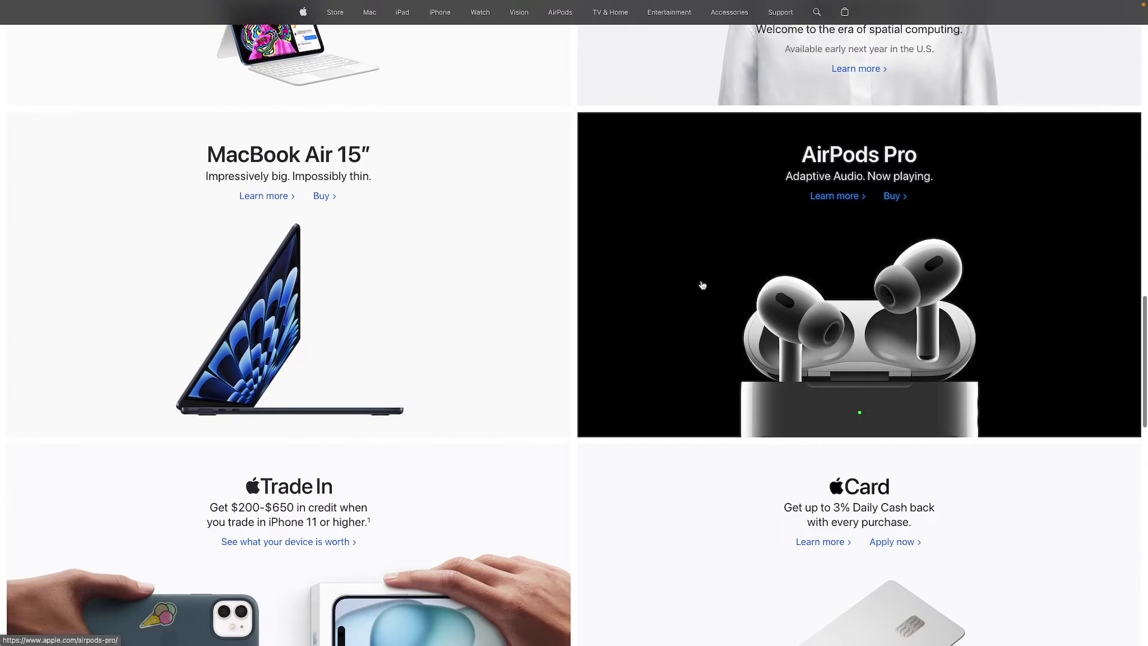
scroll(722, 287, down, 3)
scroll(841, 409, up, 7)
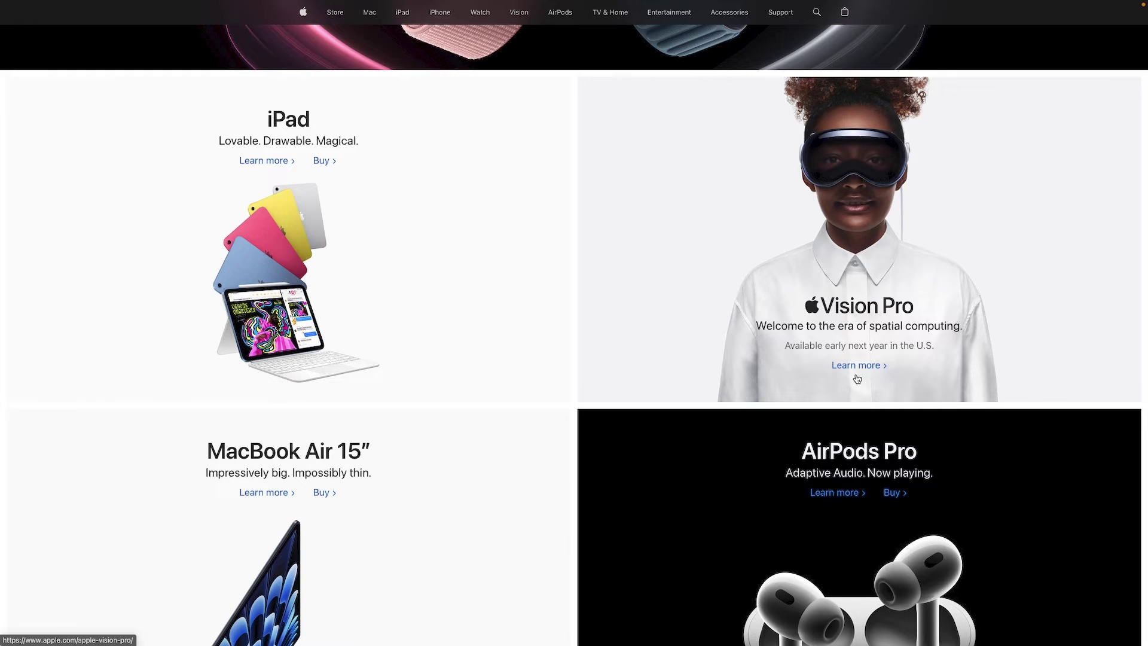
scroll(858, 310, down, 10)
scroll(857, 379, up, 9)
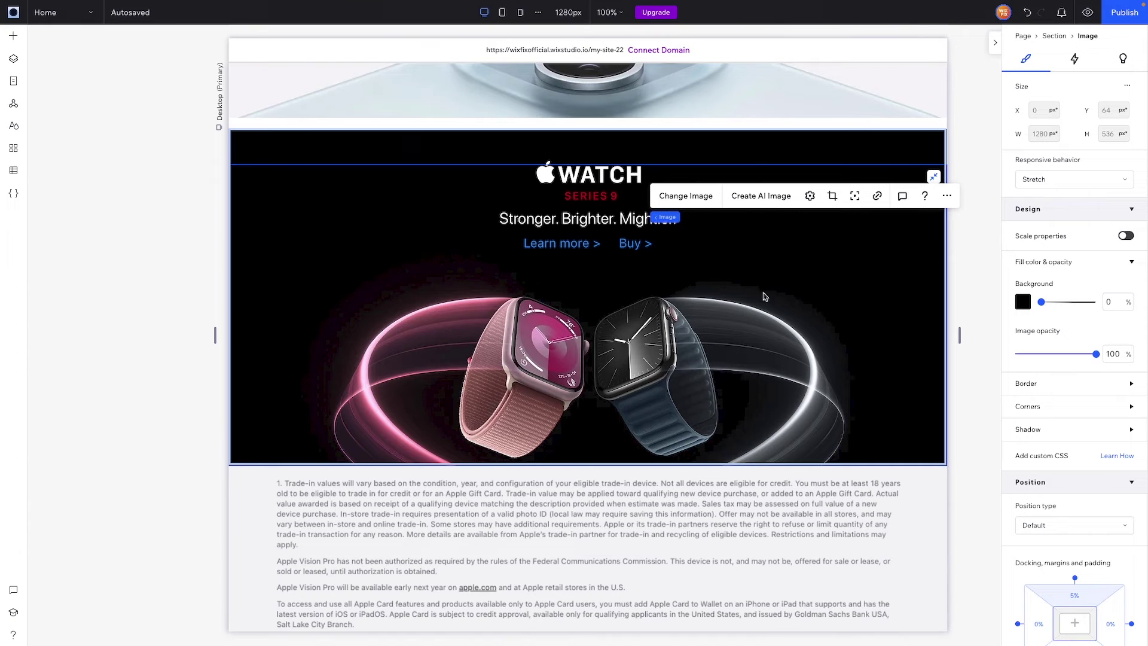
- Insert a blank section between the Apple Watch section and the footer and set its height to 2000 px
scroll(570, 245, down, 4)
click(584, 244)
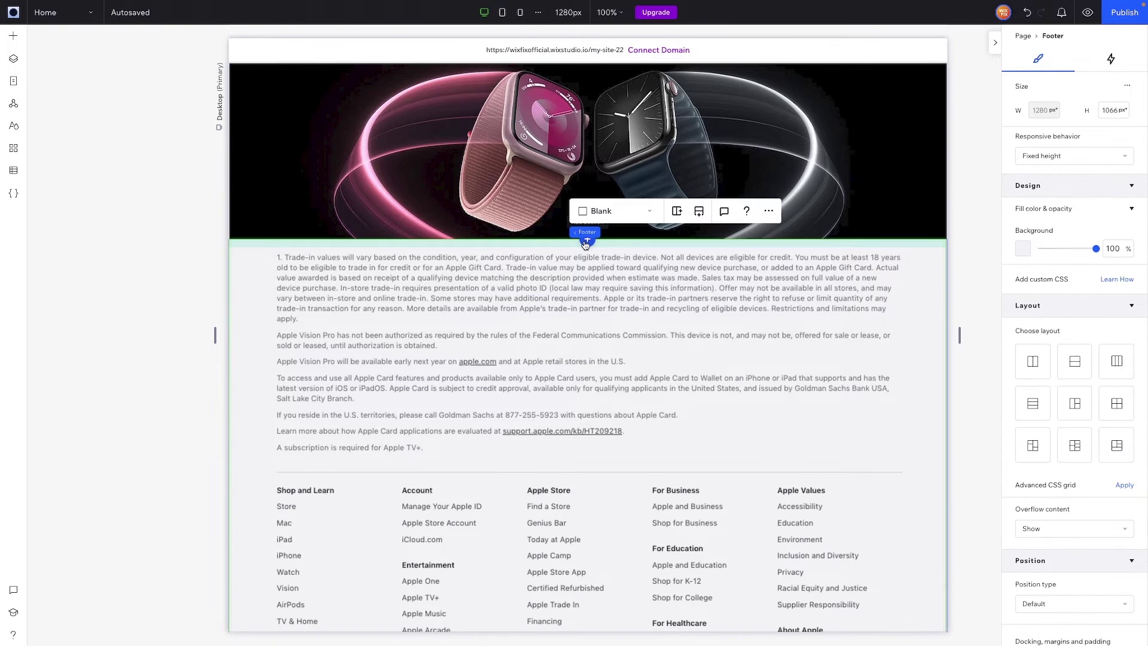
click(586, 241)
double_click(1117, 110)
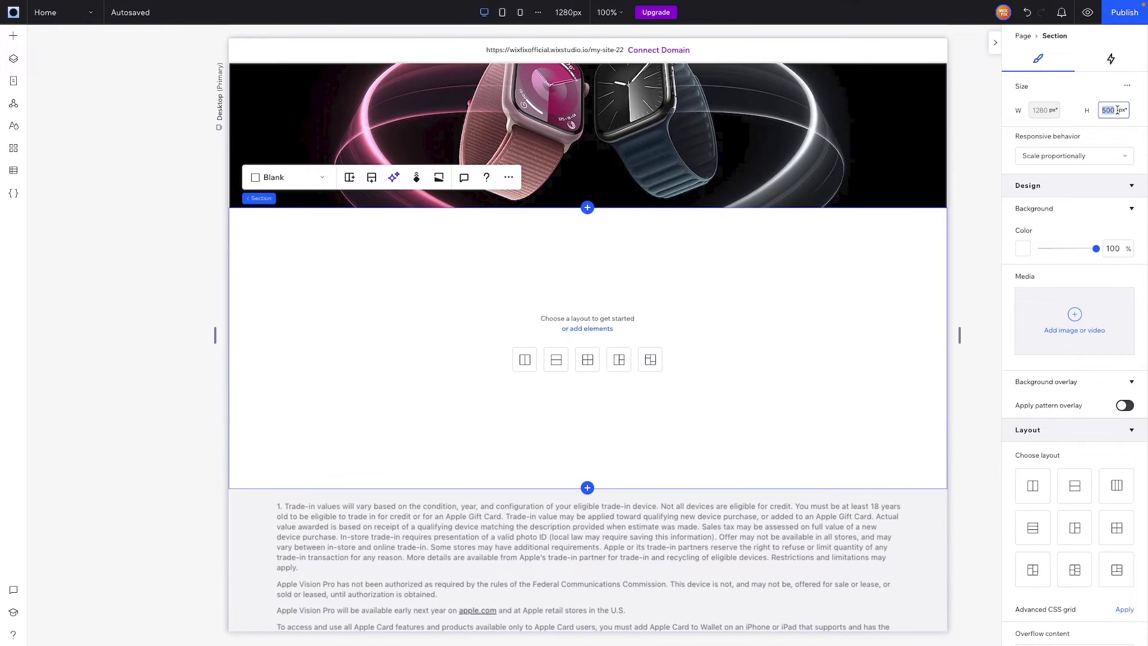
text(2)
key(Return)
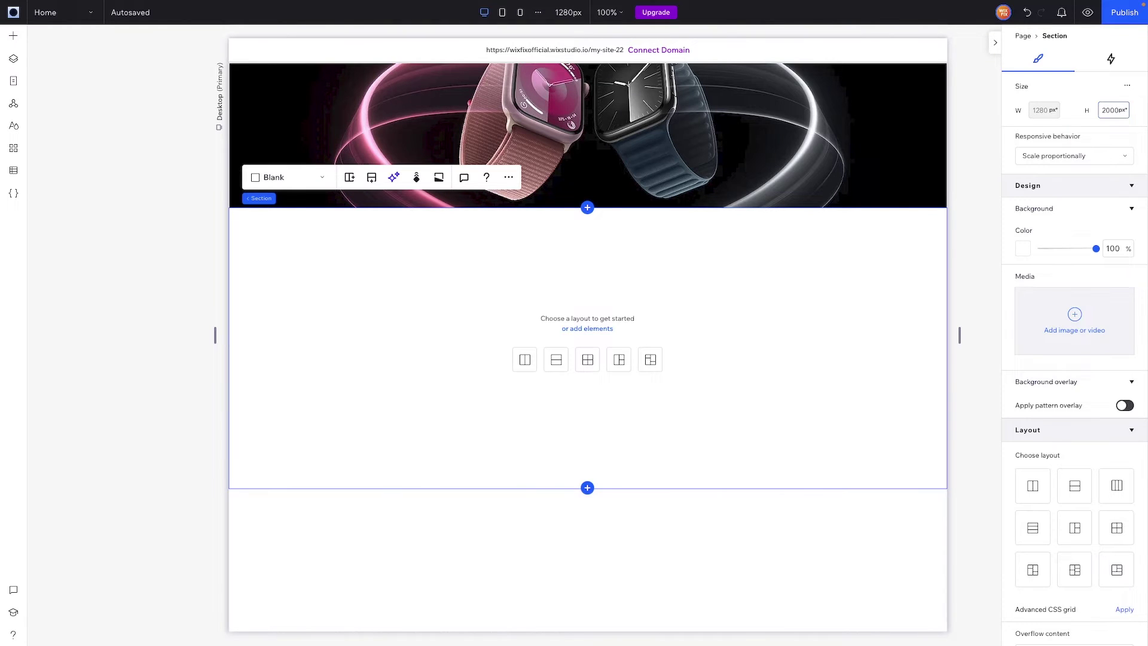
- Add the four-item mosaic flexbox to the new blank section so that it fills it
click(818, 252)
click(14, 36)
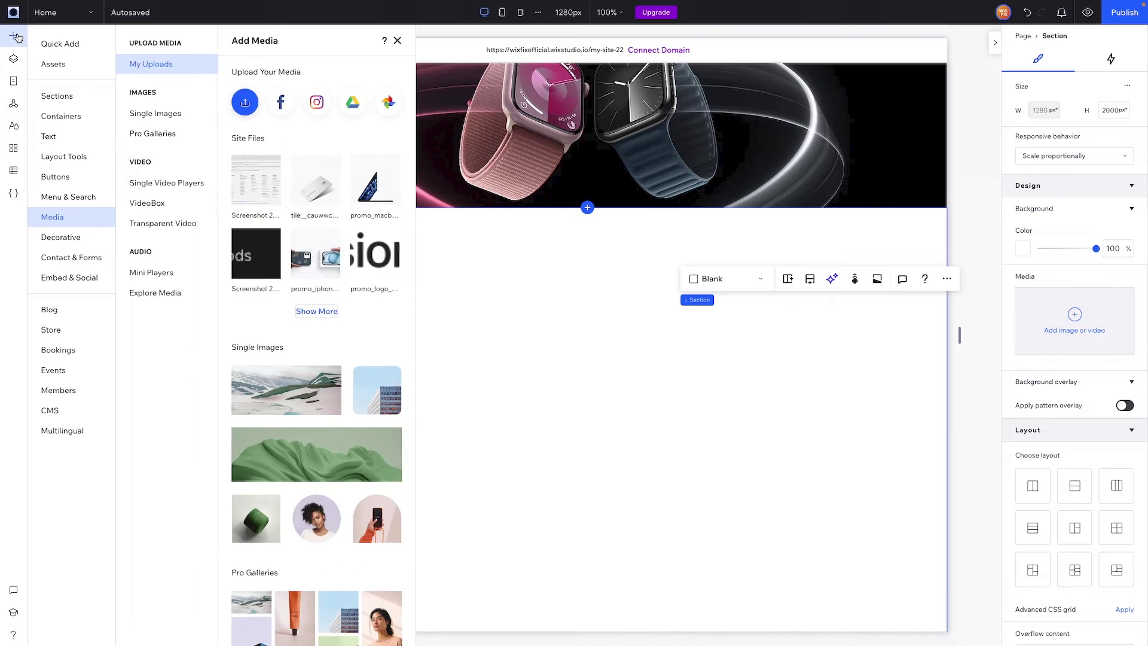
click(88, 157)
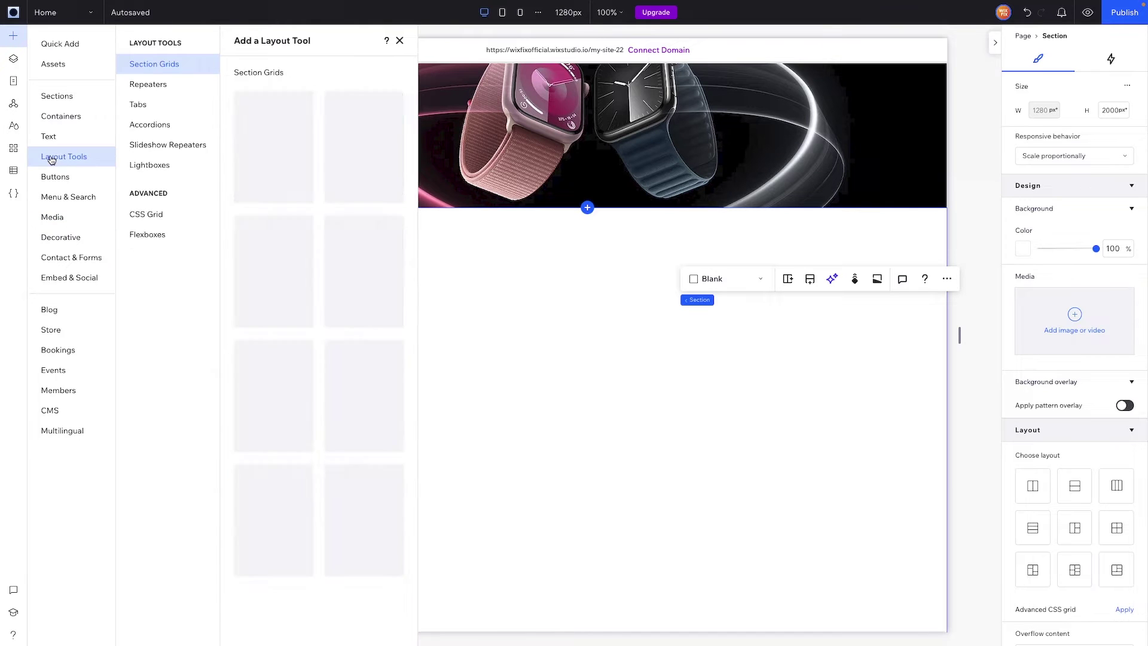
click(152, 234)
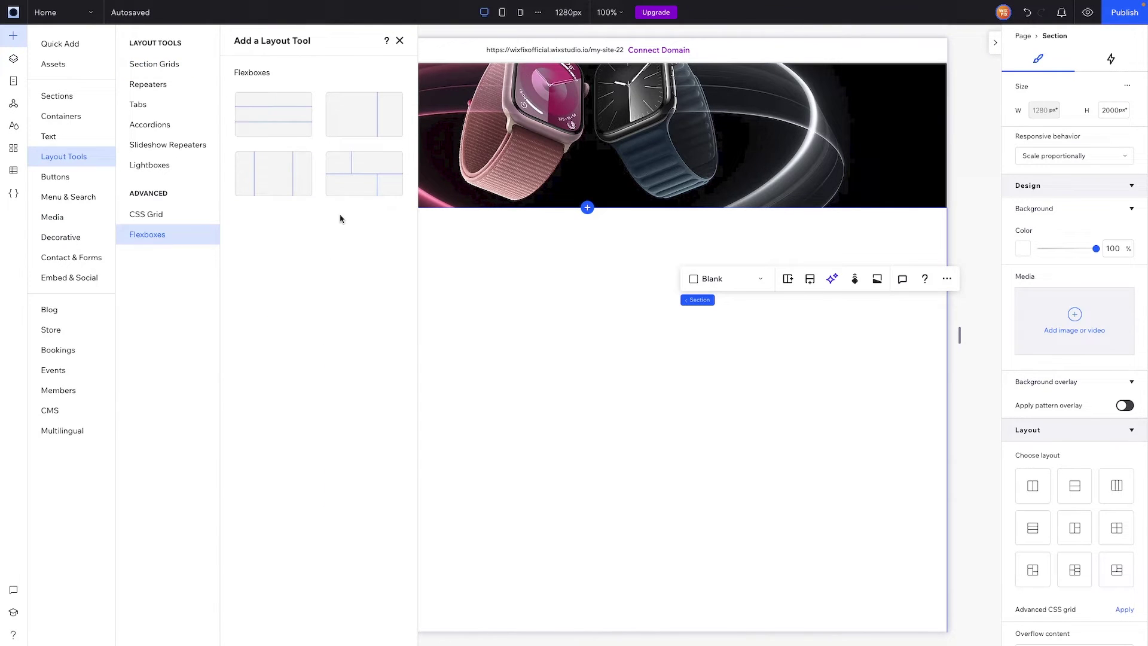
drag(353, 175, 620, 352)
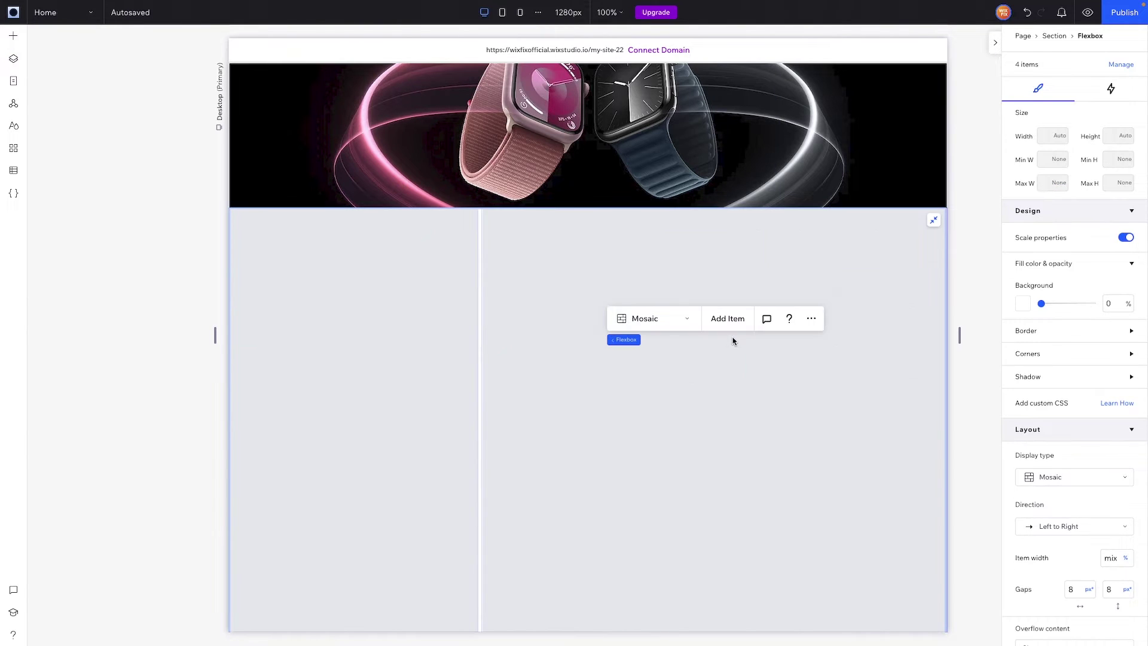
scroll(1086, 301, down, 5)
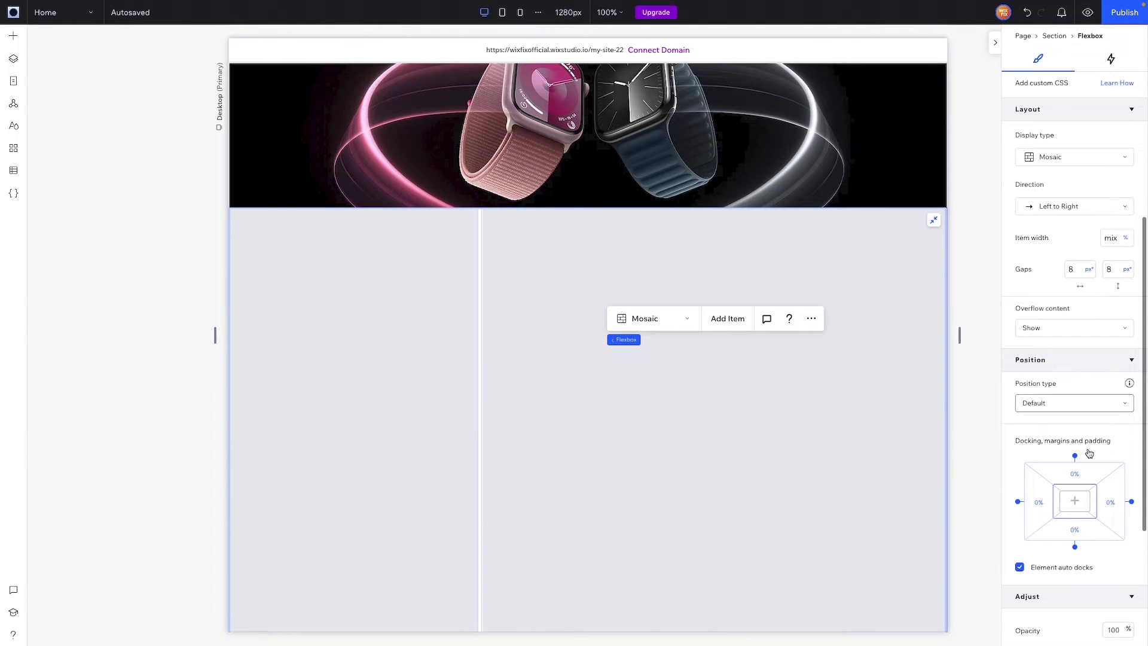
- Set the padding of the section containing the mosaic flexbox to 20 px on all four sides
click(1081, 480)
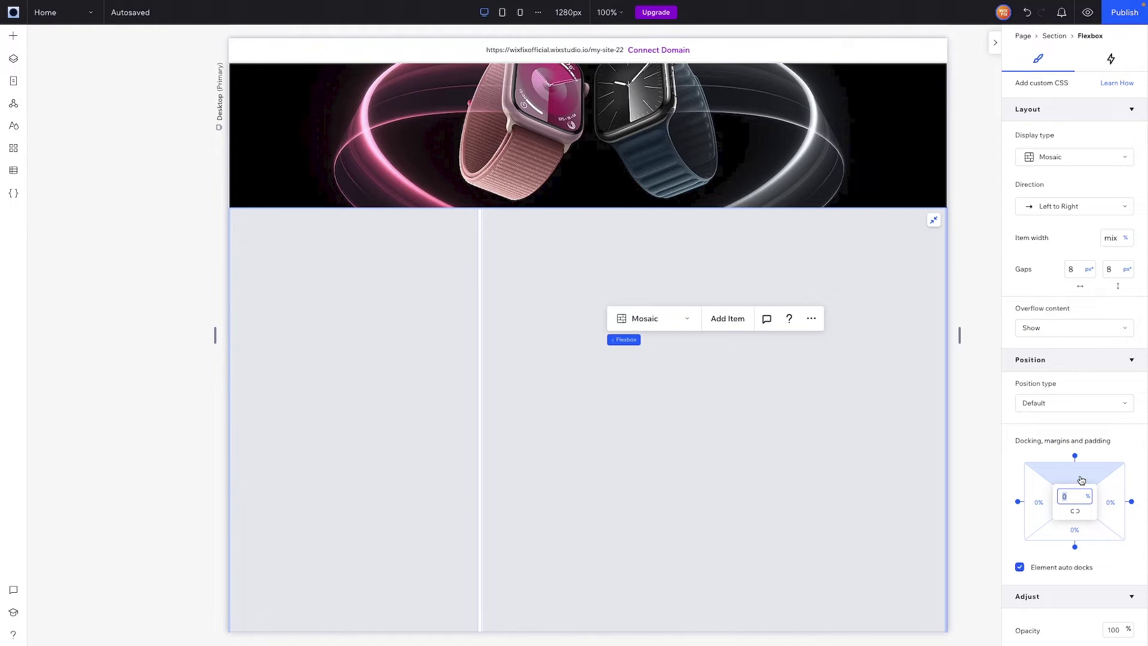
click(624, 345)
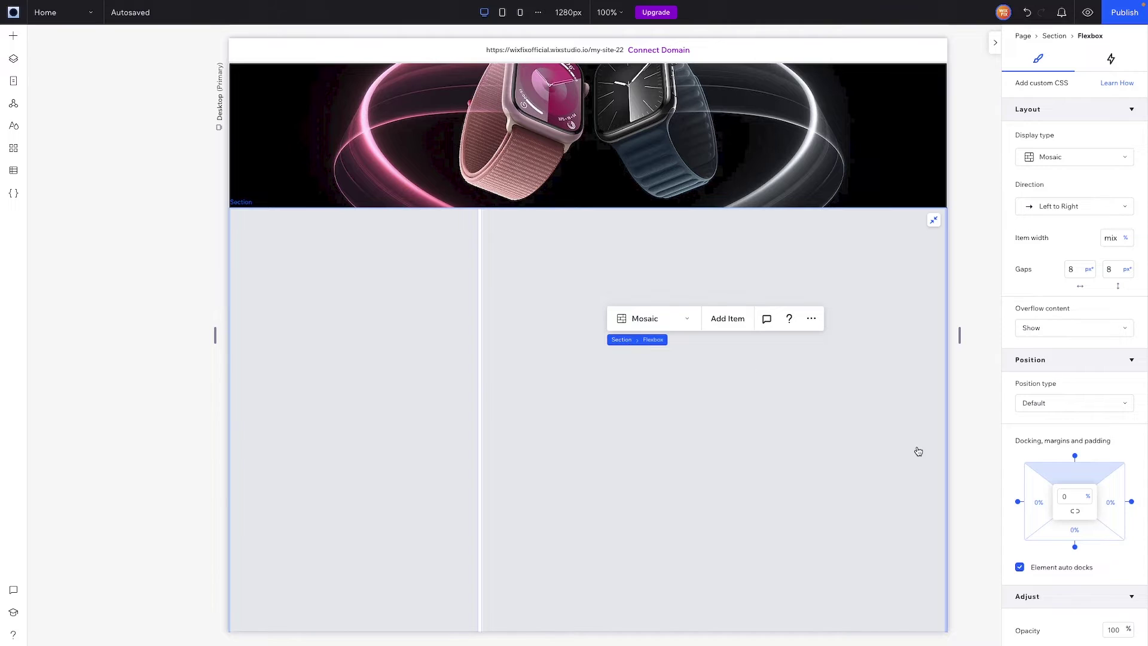
click(952, 454)
click(1050, 548)
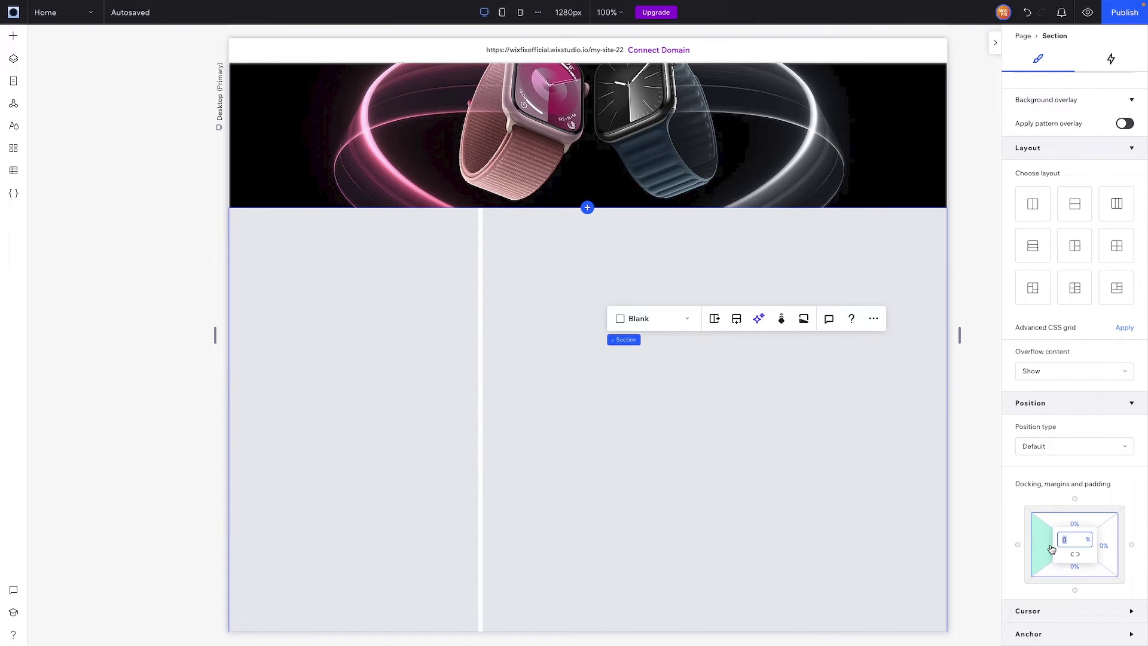
text(20px)
key(Return)
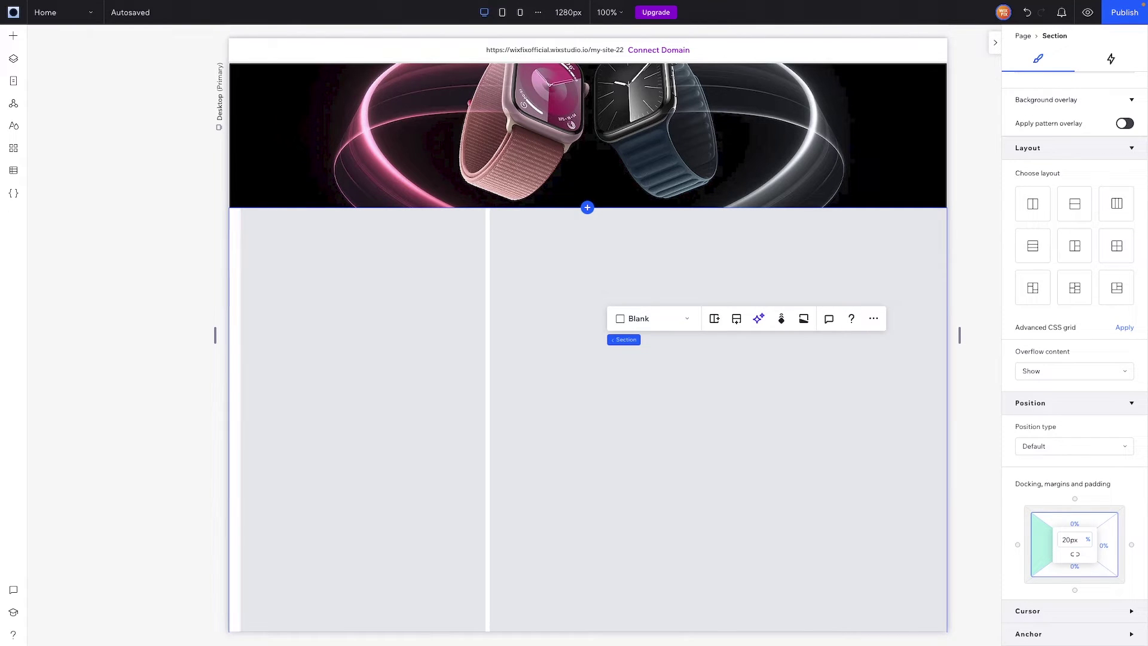
click(1075, 555)
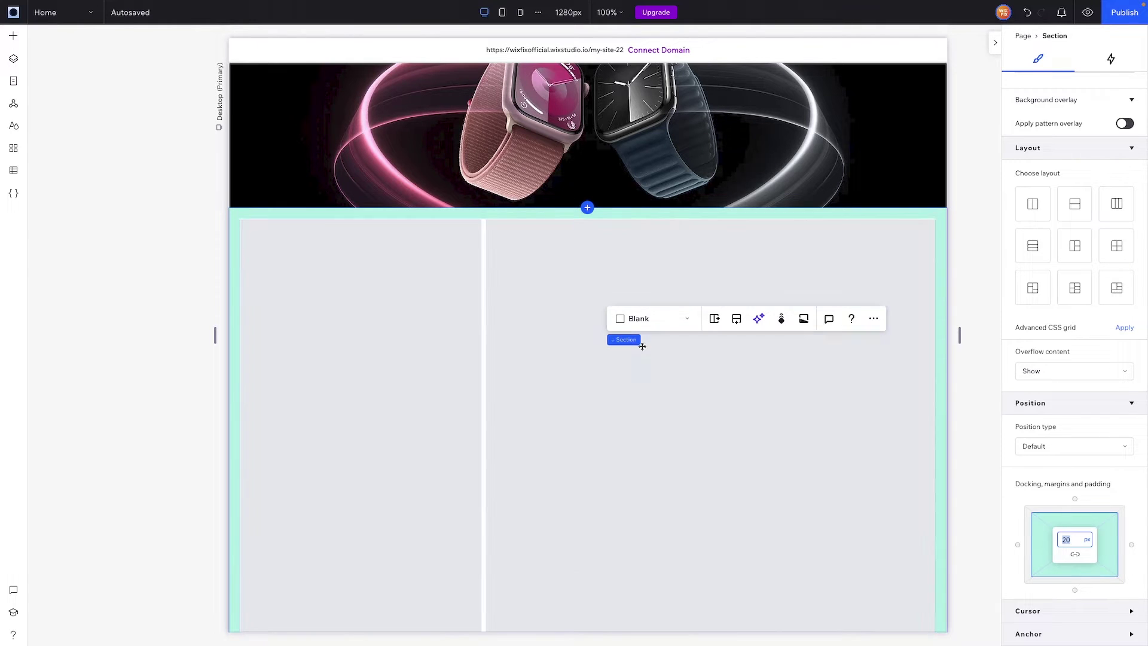
- Set the mosaic flexbox's horizontal and vertical gaps to 20 px each
click(642, 346)
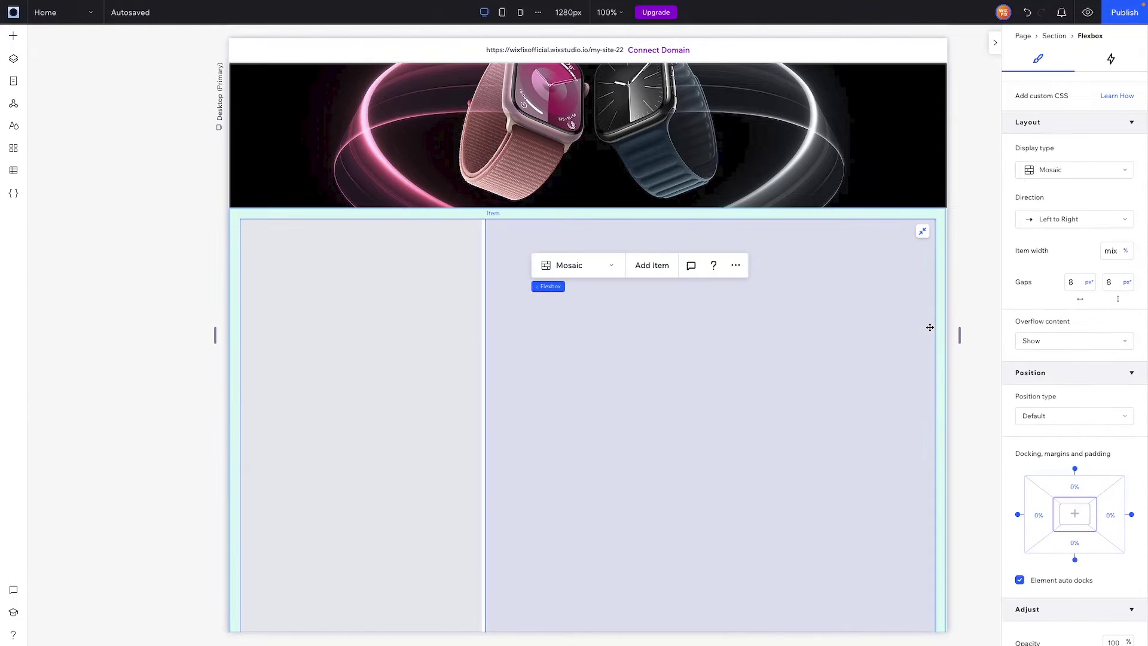
click(1077, 284)
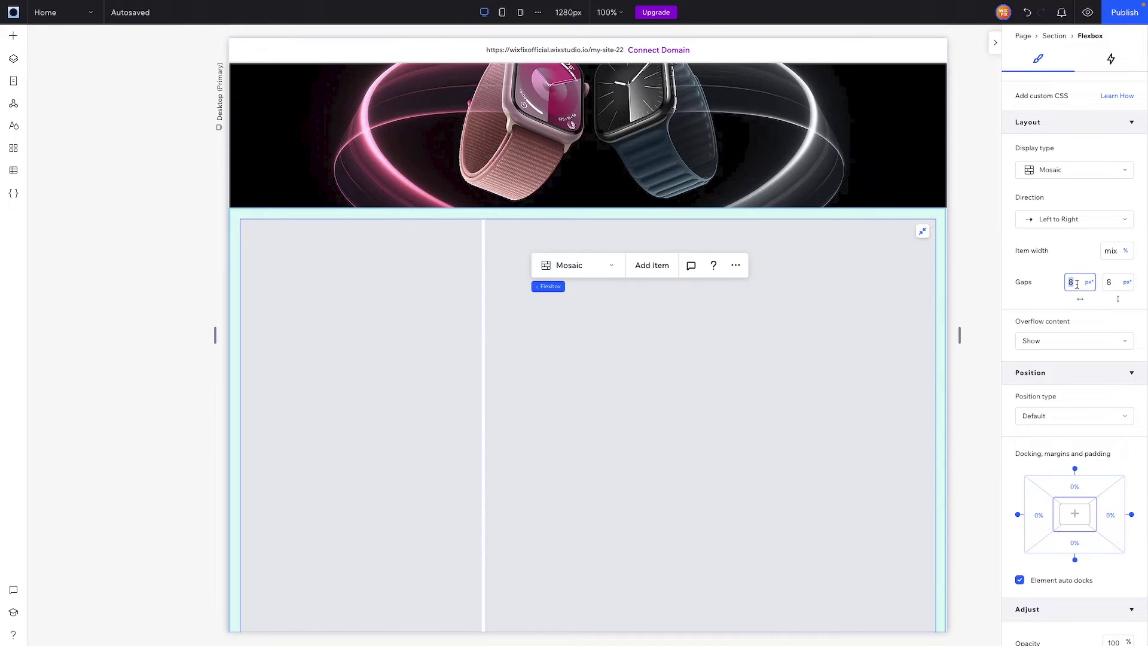
text(20)
key(Tab)
text(20)
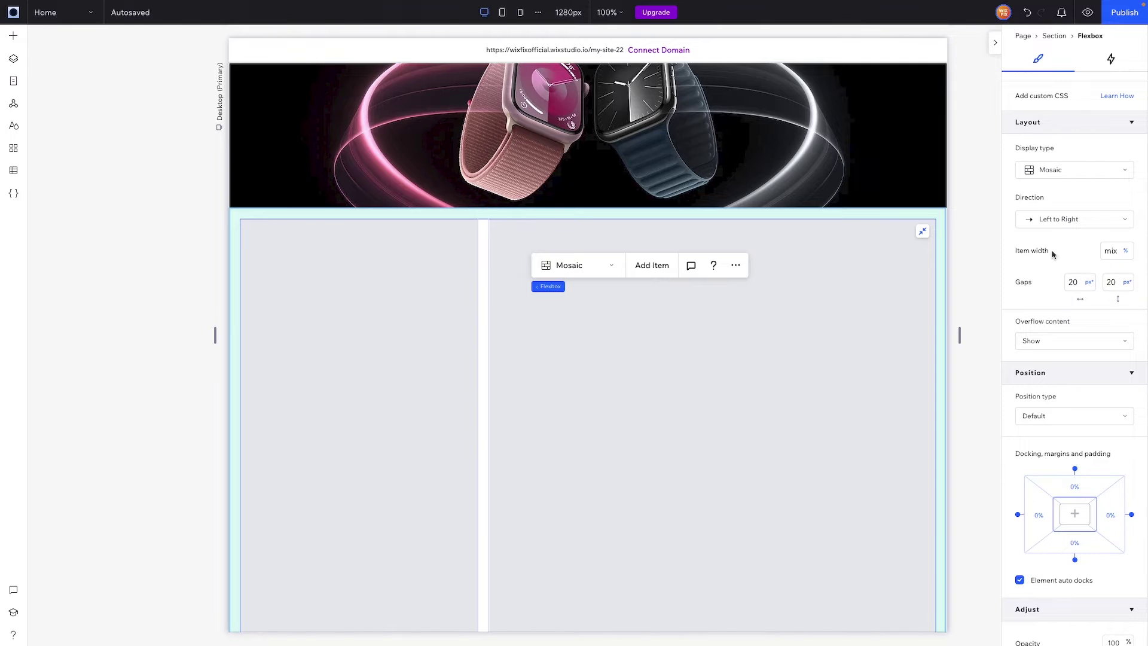
- Set the mosaic flexbox's item width to 48% so the tiles form two equal columns
click(1115, 250)
text(50)
key(Down)
key(Down)
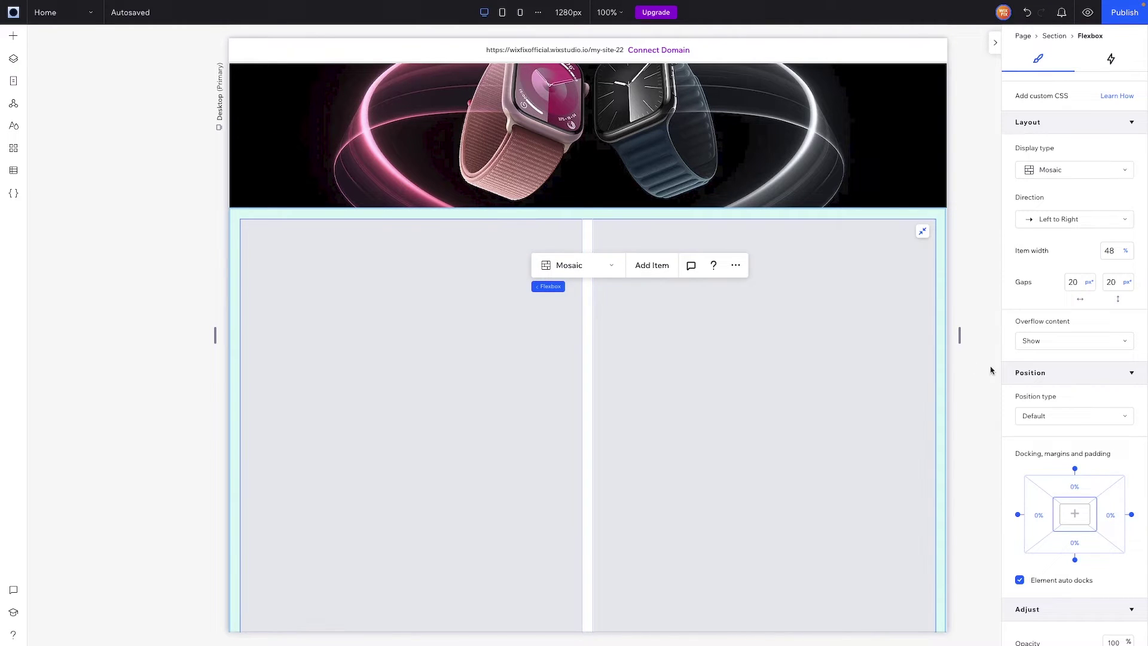
- Add two more items to the mosaic flexbox to make a six-tile grid
scroll(624, 331, down, 10)
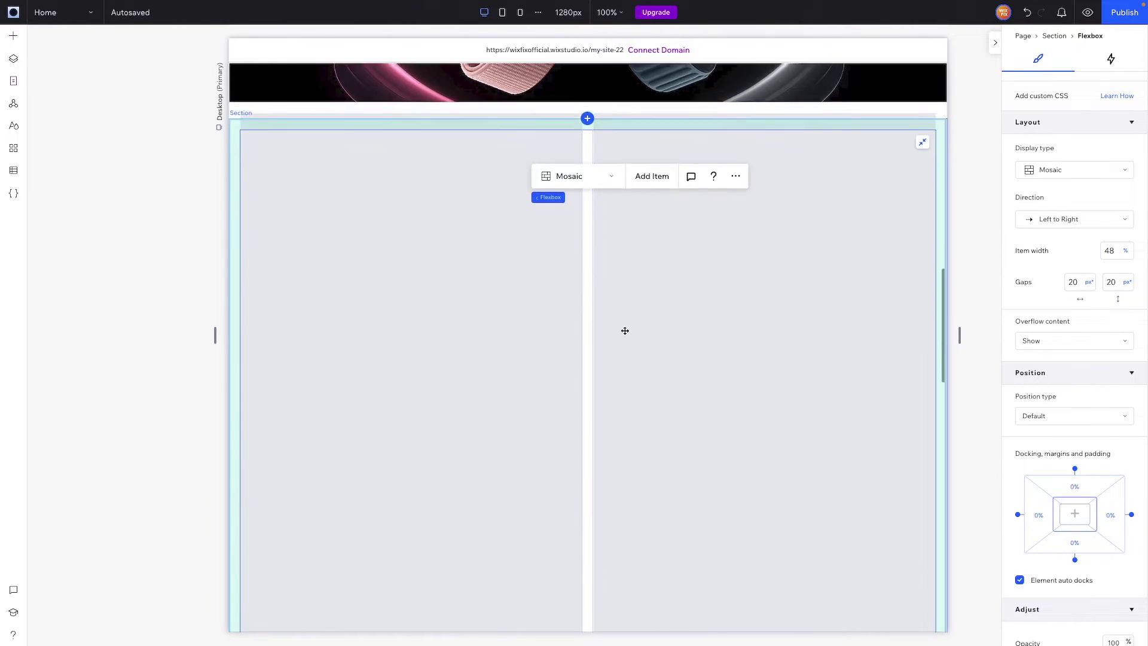
scroll(625, 331, down, 8)
scroll(622, 328, up, 12)
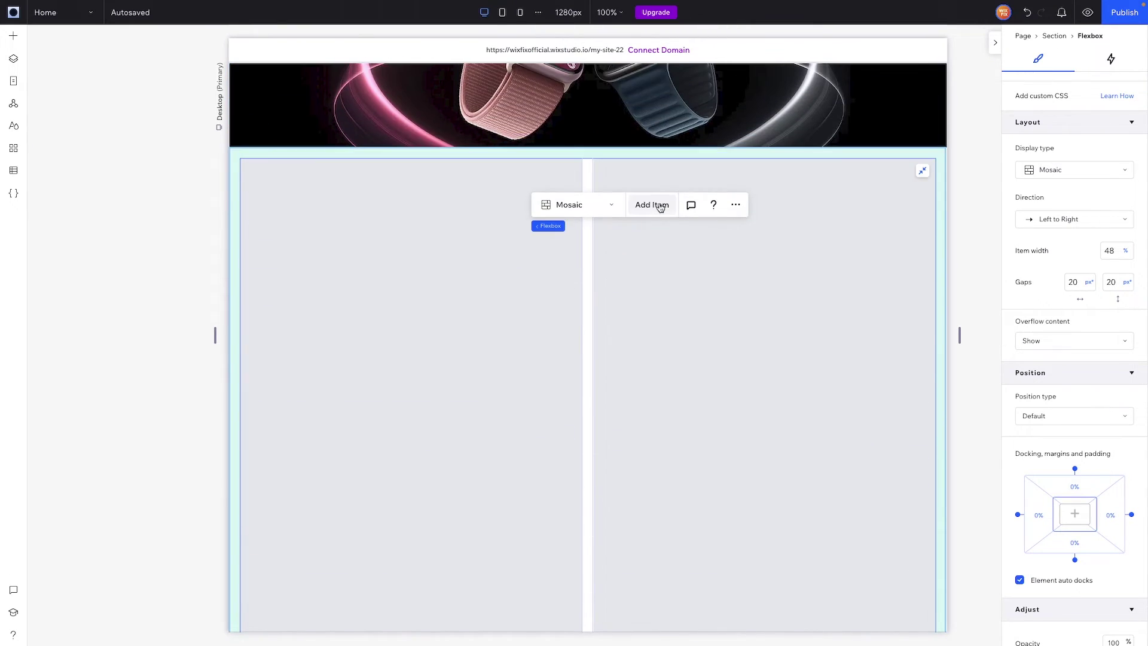
click(660, 206)
scroll(660, 402, down, 10)
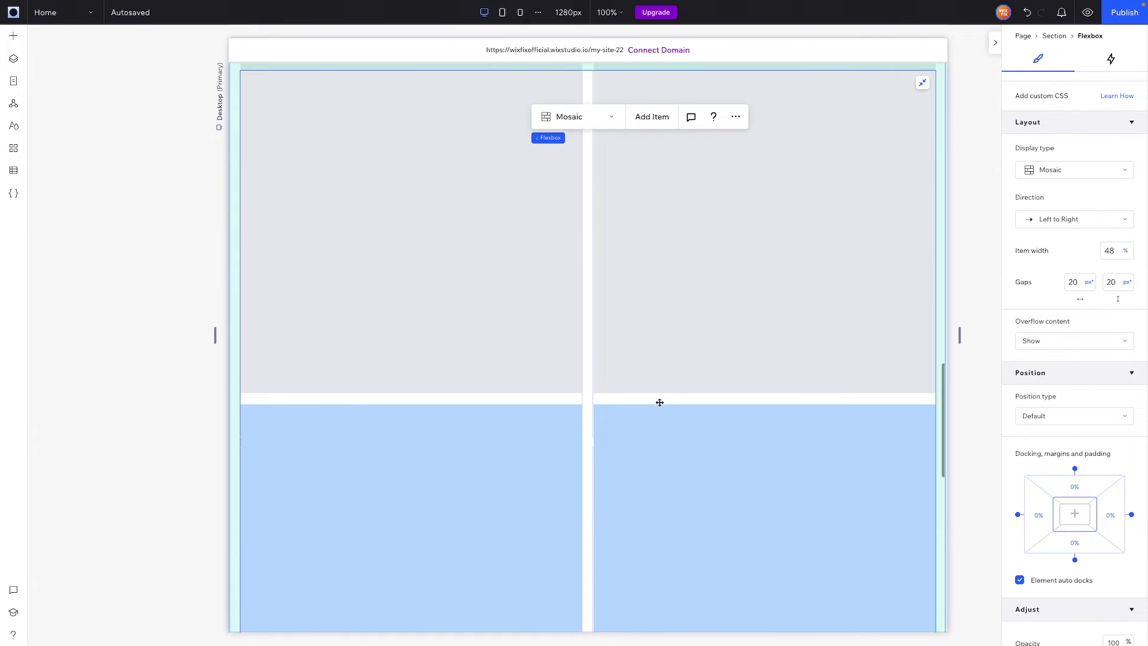
scroll(660, 402, up, 5)
scroll(660, 402, up, 10)
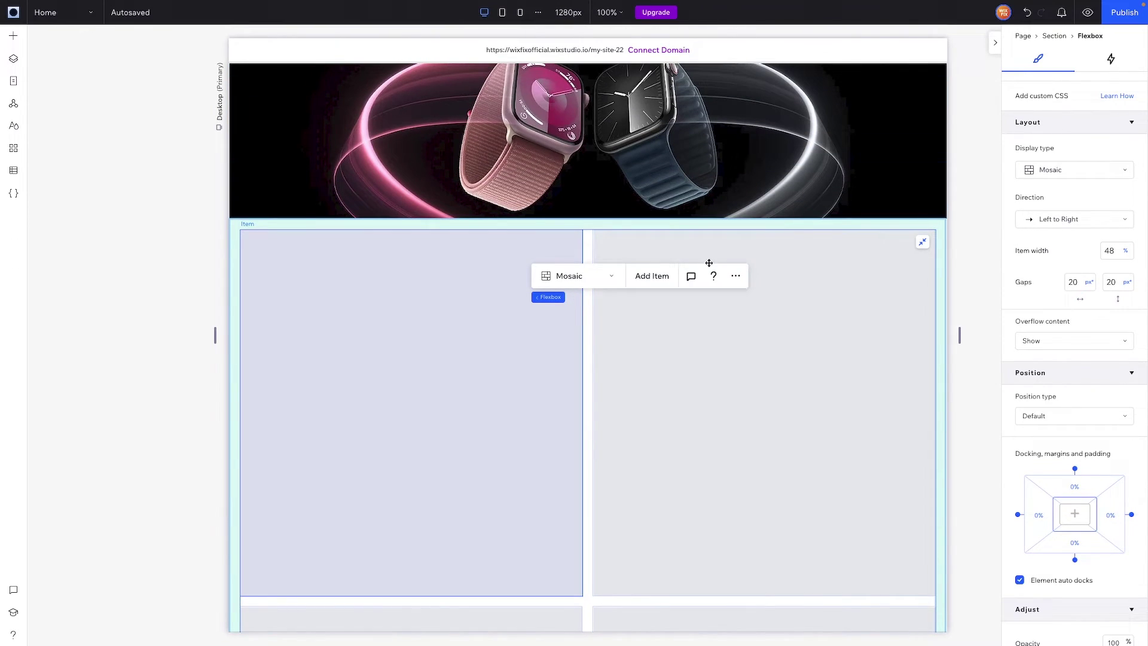
- Try a height of 1200 px for the section holding the tile grid
click(601, 304)
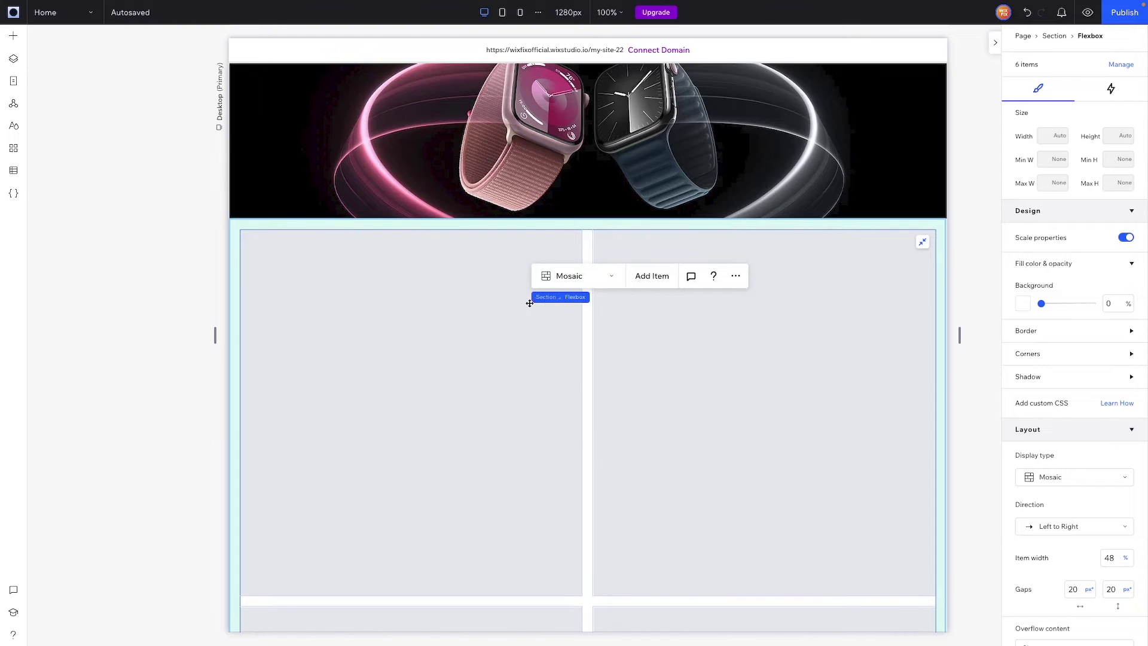
click(549, 297)
click(1109, 110)
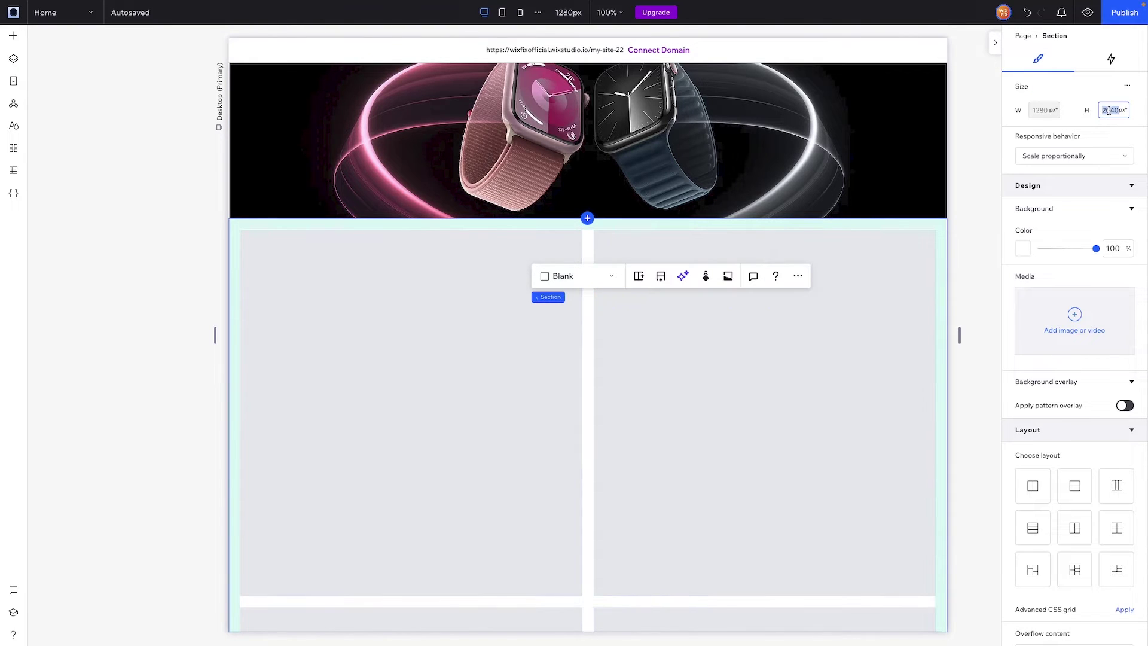
text(16)
key(Return)
click(1107, 109)
text(1200)
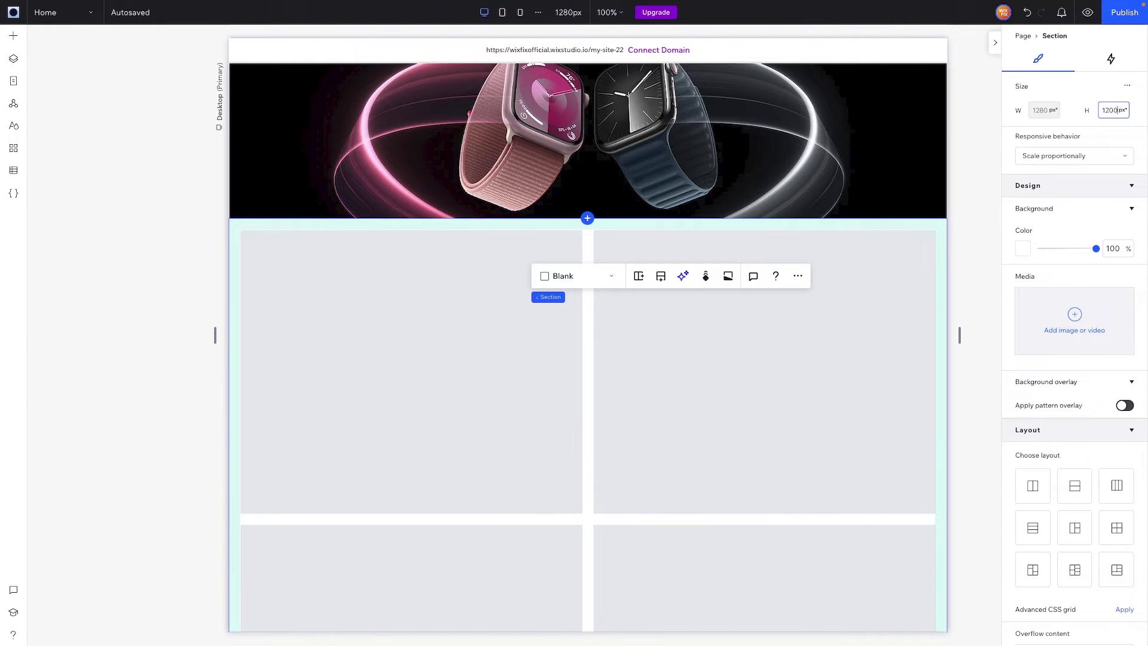
key(Return)
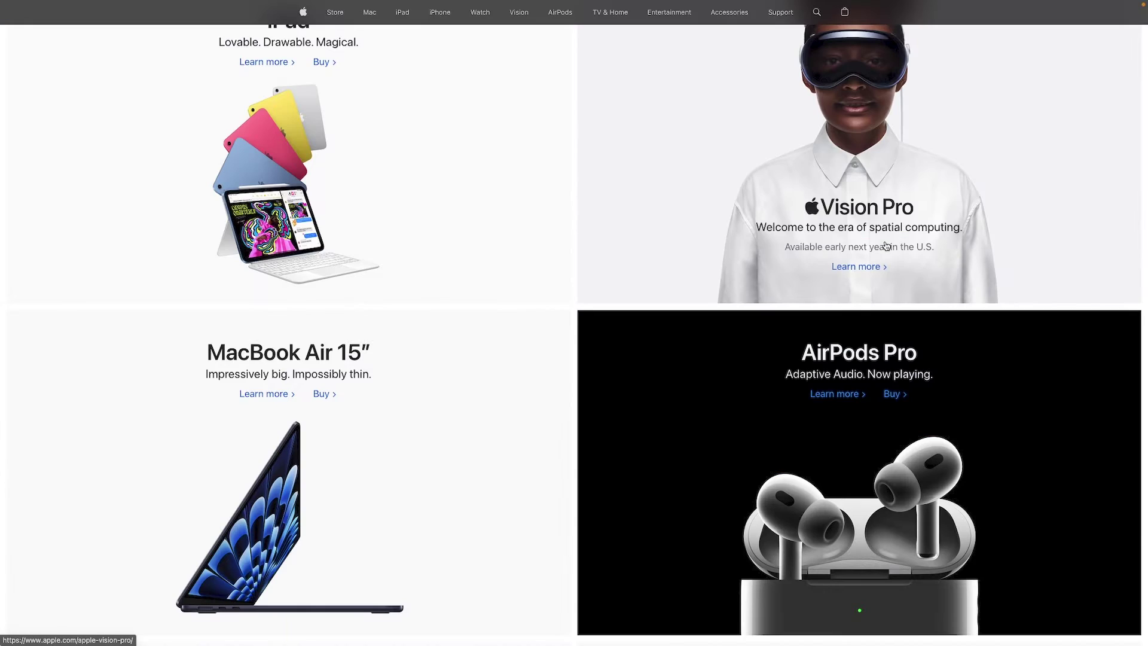
- Compare the tile proportions with the original Apple homepage and set the tile section's height to 1300 px
scroll(886, 246, down, 3)
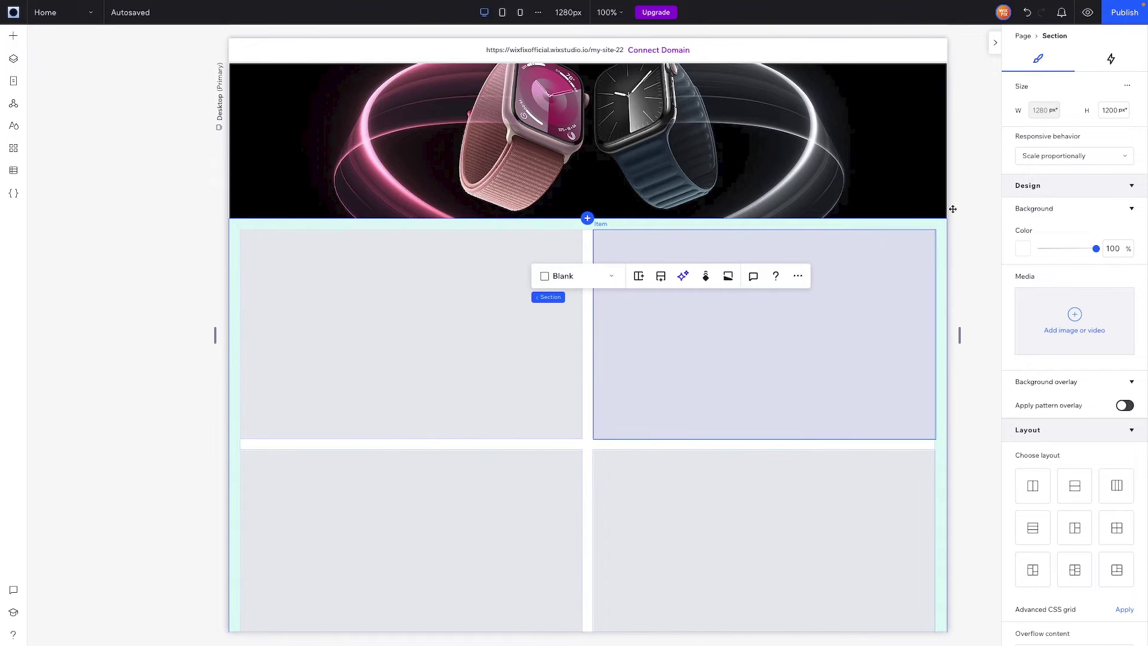
click(1110, 110)
double_click(1110, 110)
text(1)
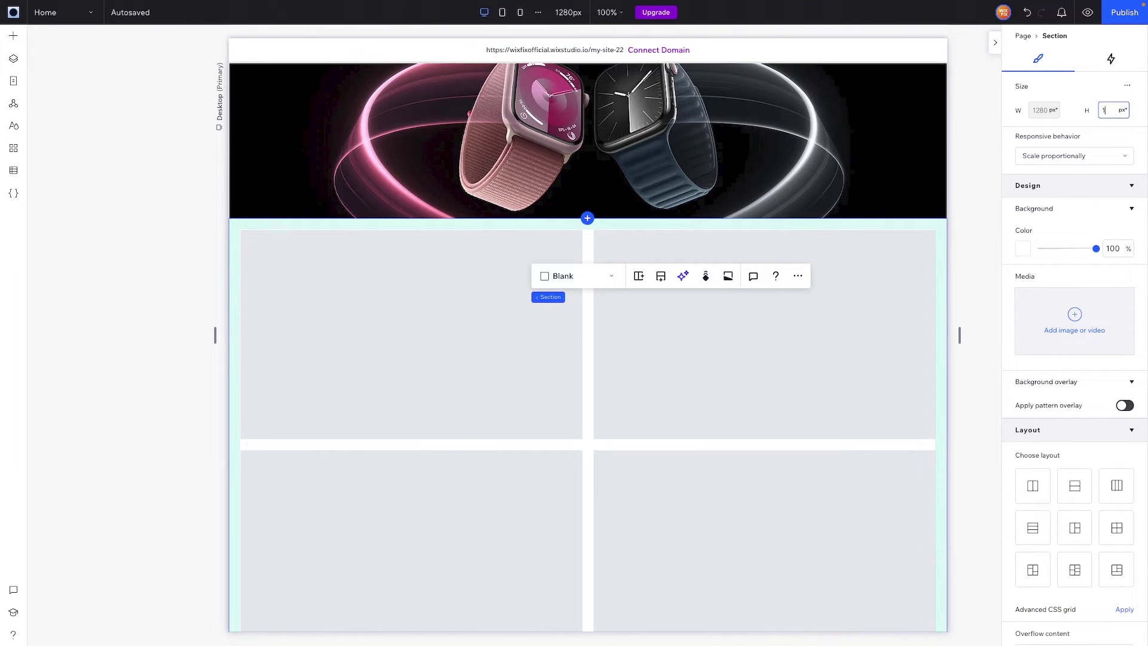
key(Return)
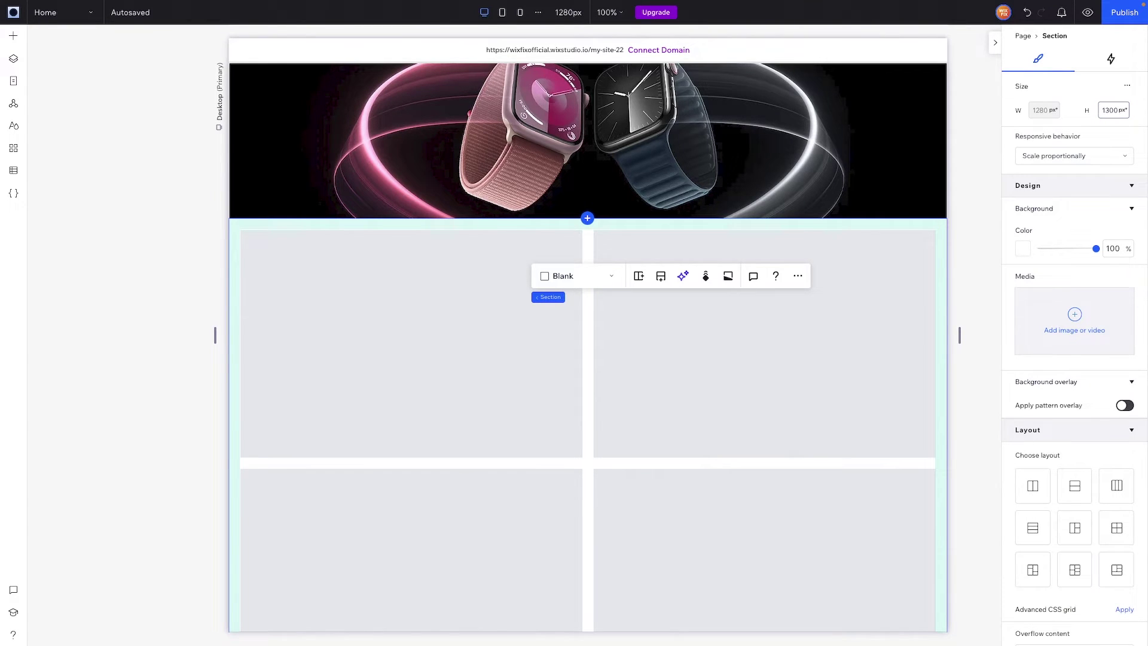
- Try setting the first tile's background opacity to 0%
click(444, 285)
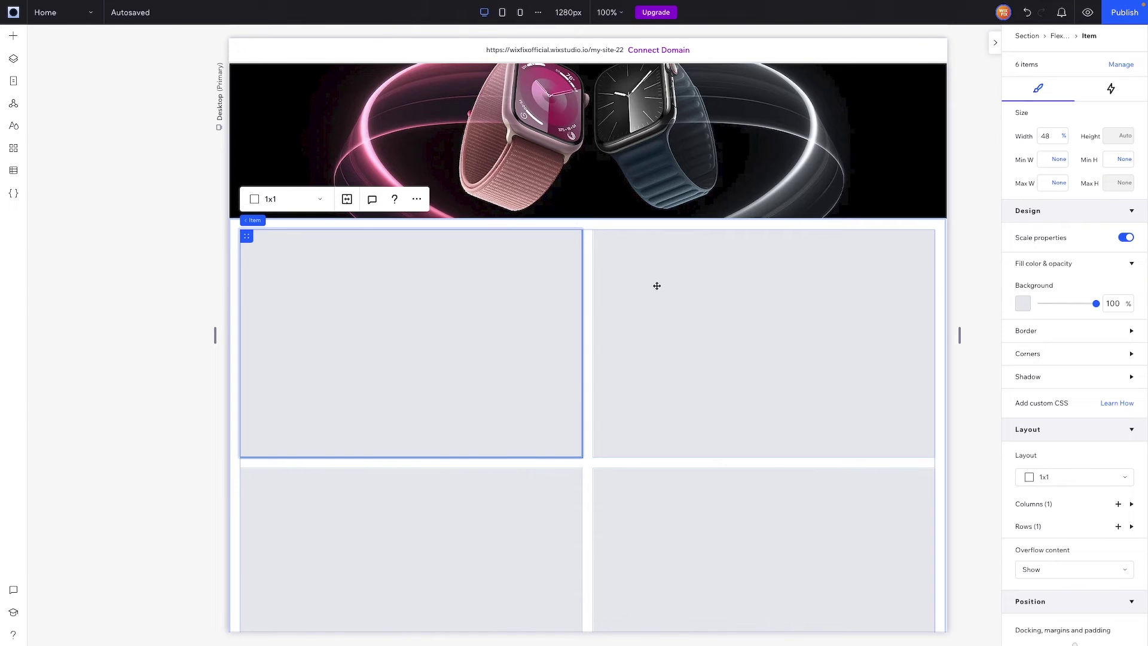
double_click(1114, 303)
text(0)
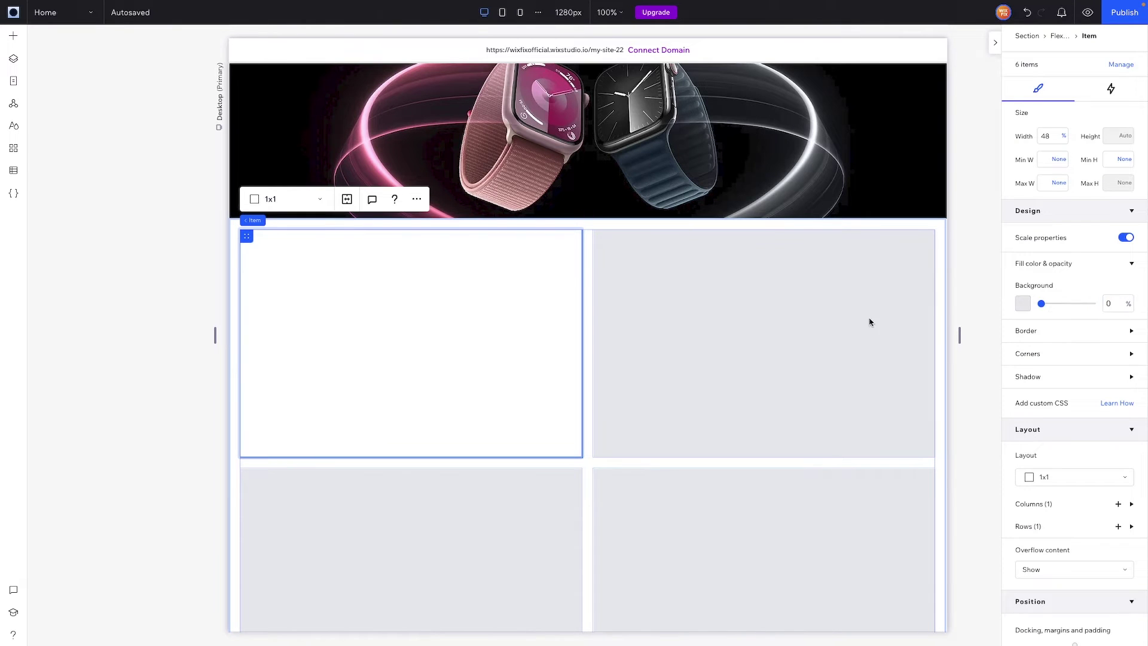
click(841, 317)
double_click(1111, 303)
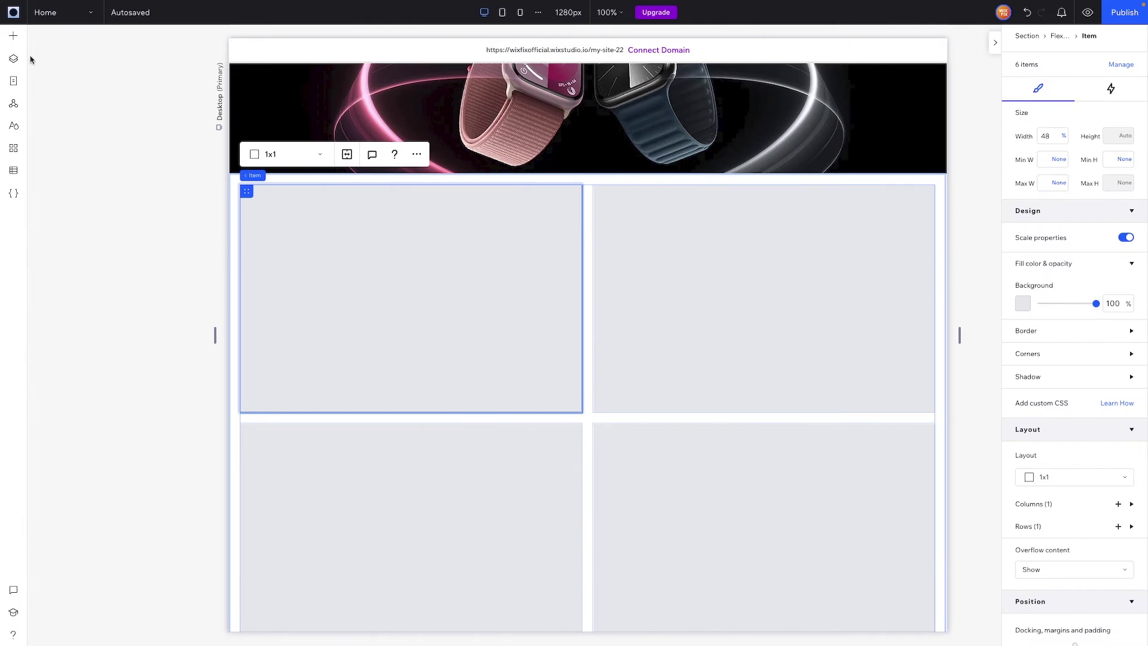
- Add the promo_ipad image from the site files to the first tile and stretch it to fill the tile
click(13, 36)
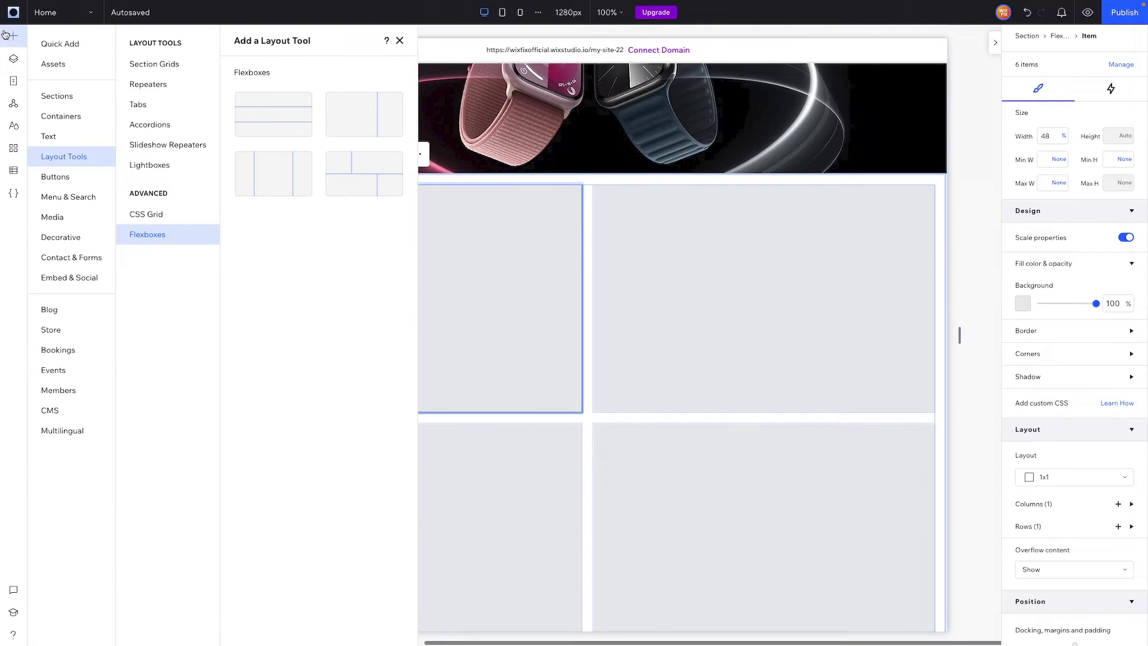
click(59, 223)
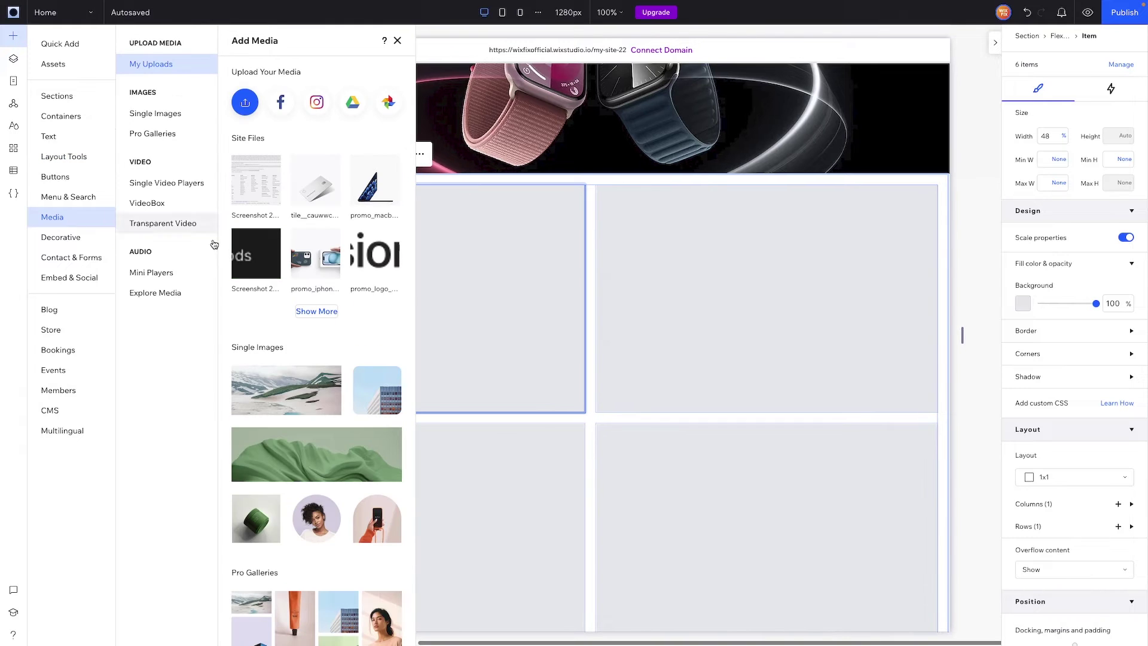
click(310, 309)
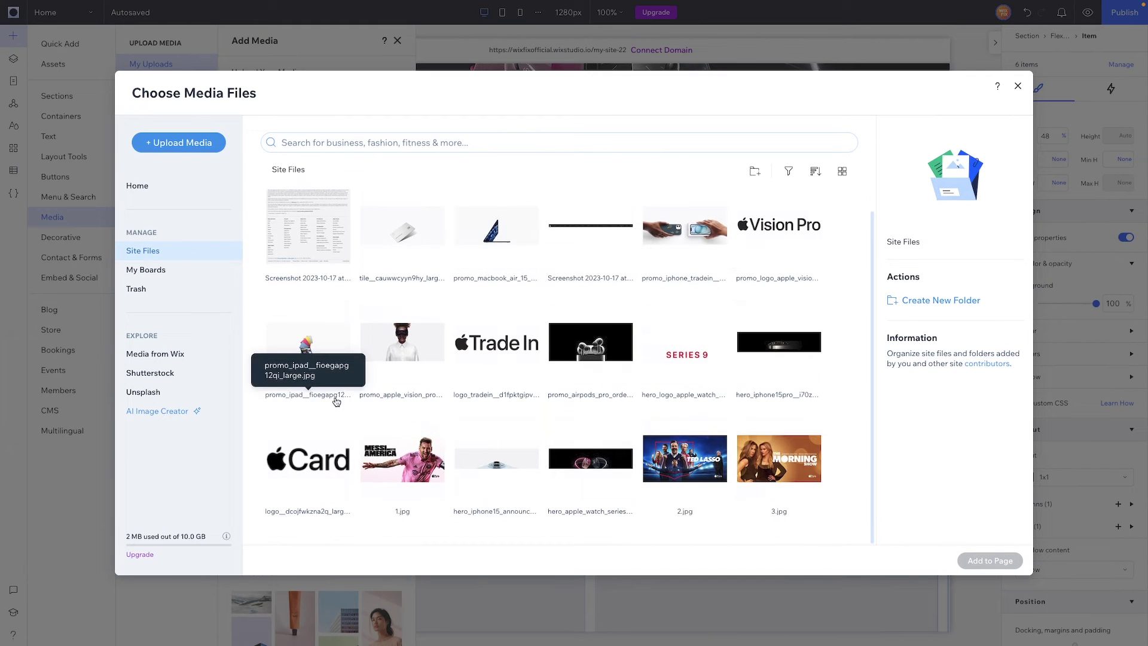
click(314, 351)
double_click(313, 350)
drag(511, 328, 373, 330)
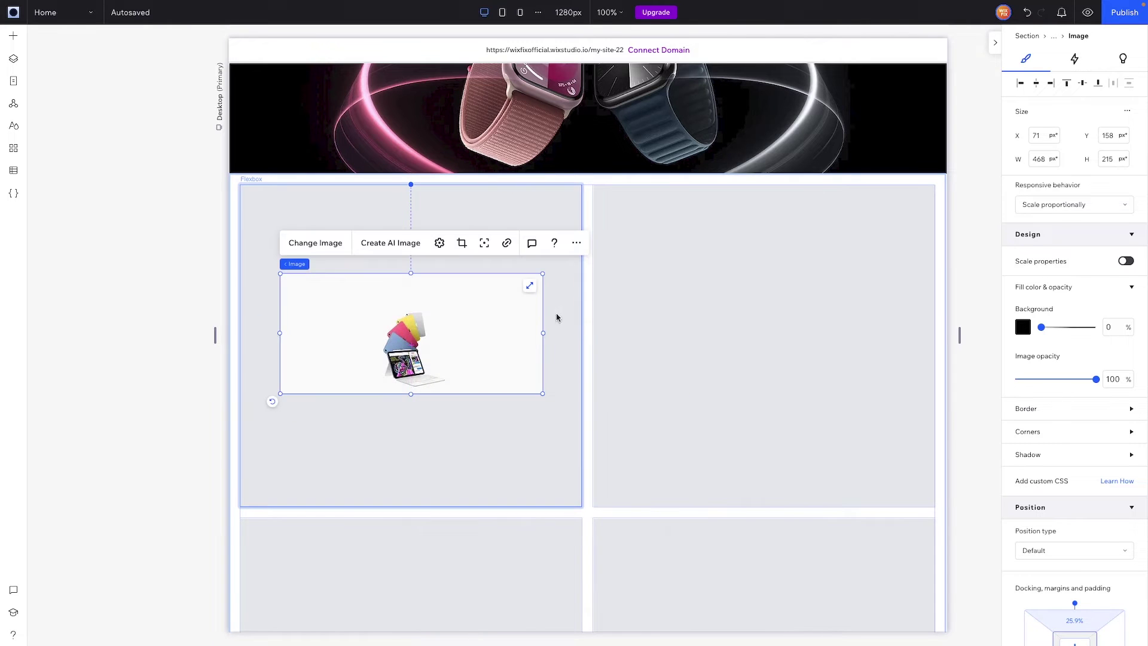
click(528, 284)
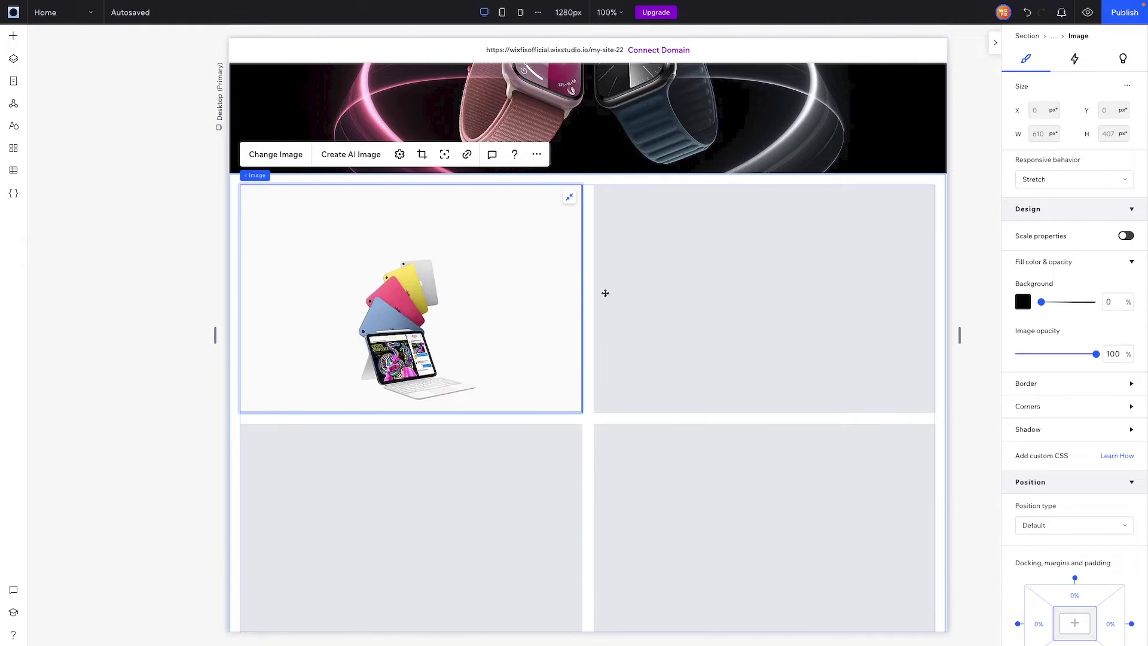
- Copy the iPhone 15 text stack onto the iPad tile and change its heading to "iPad" and tagline to "Lovable. Drawable. Magical."
scroll(605, 293, up, 10)
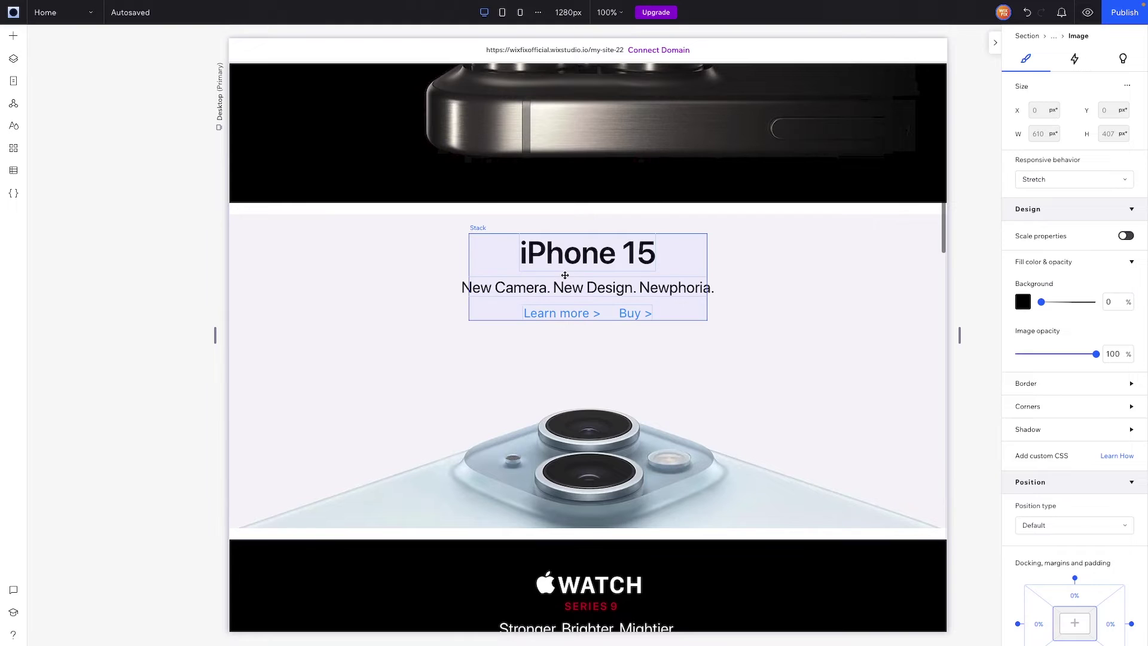
click(564, 275)
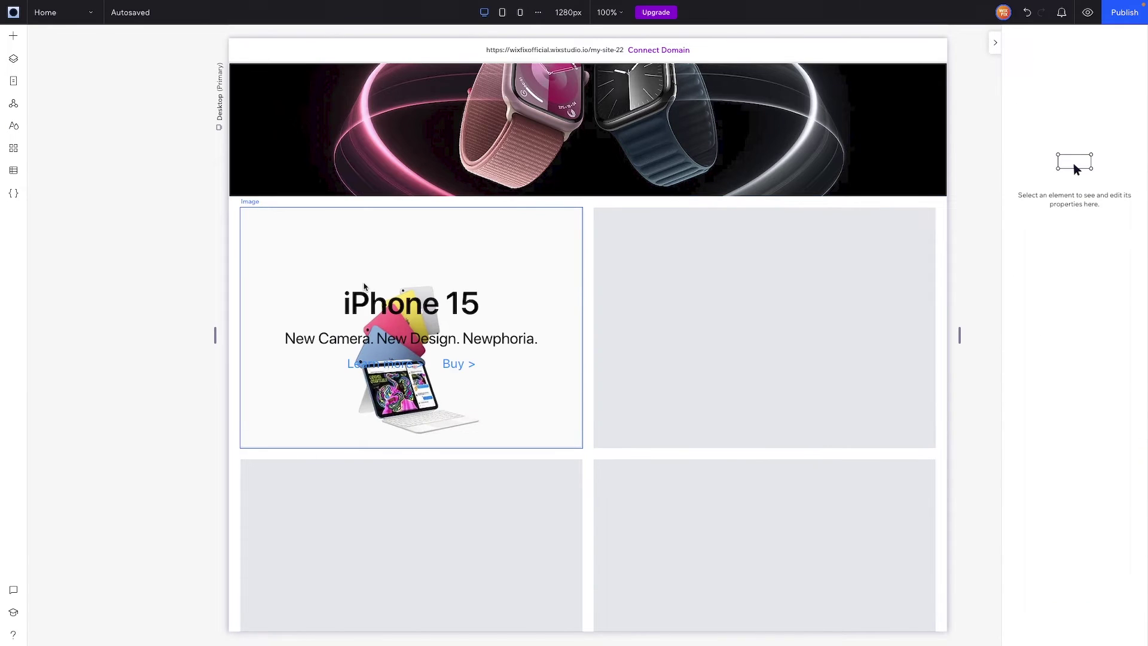
click(365, 287)
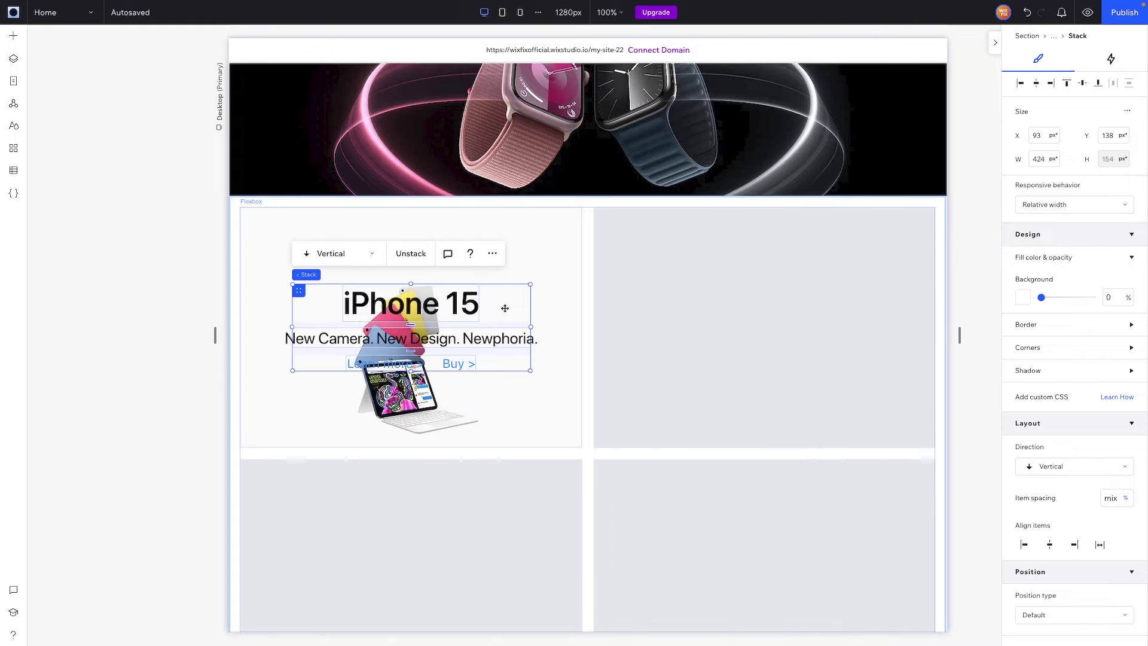
click(415, 308)
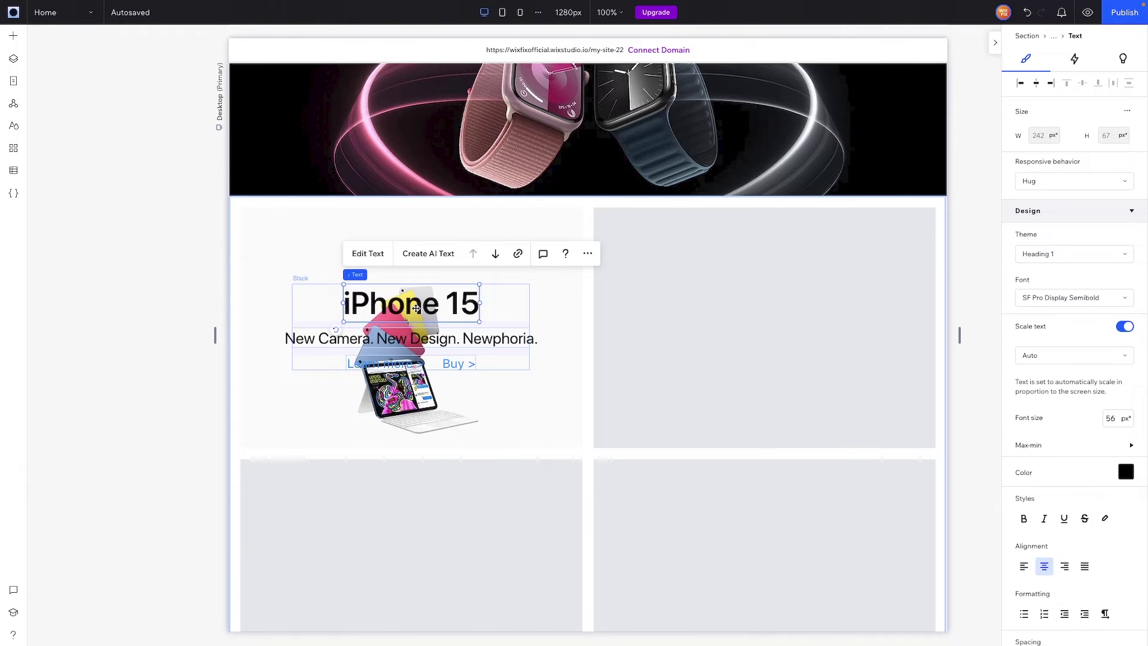
double_click(416, 307)
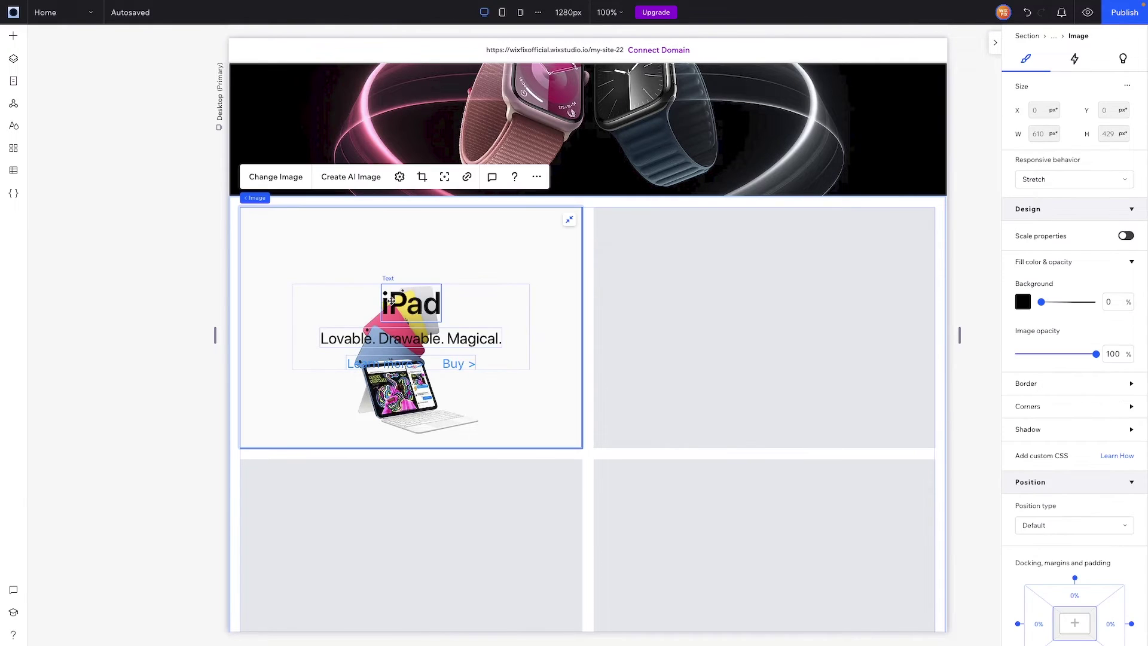
- Set the iPad heading's font size to 32 px
click(390, 300)
click(1117, 419)
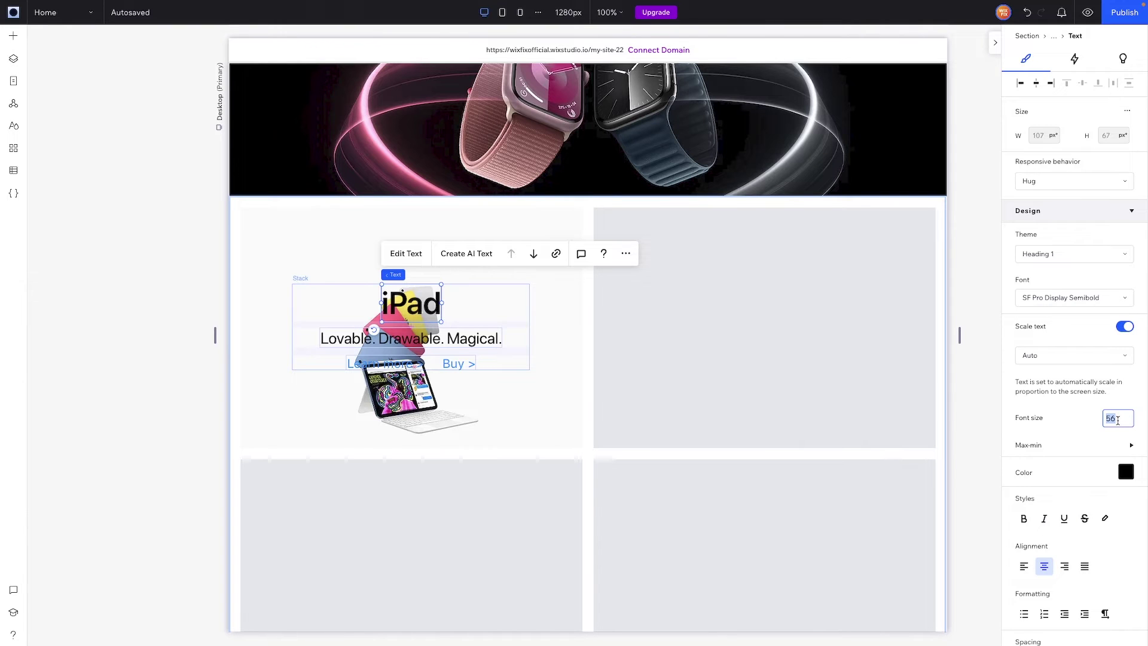
text(32)
key(Return)
key(Tab)
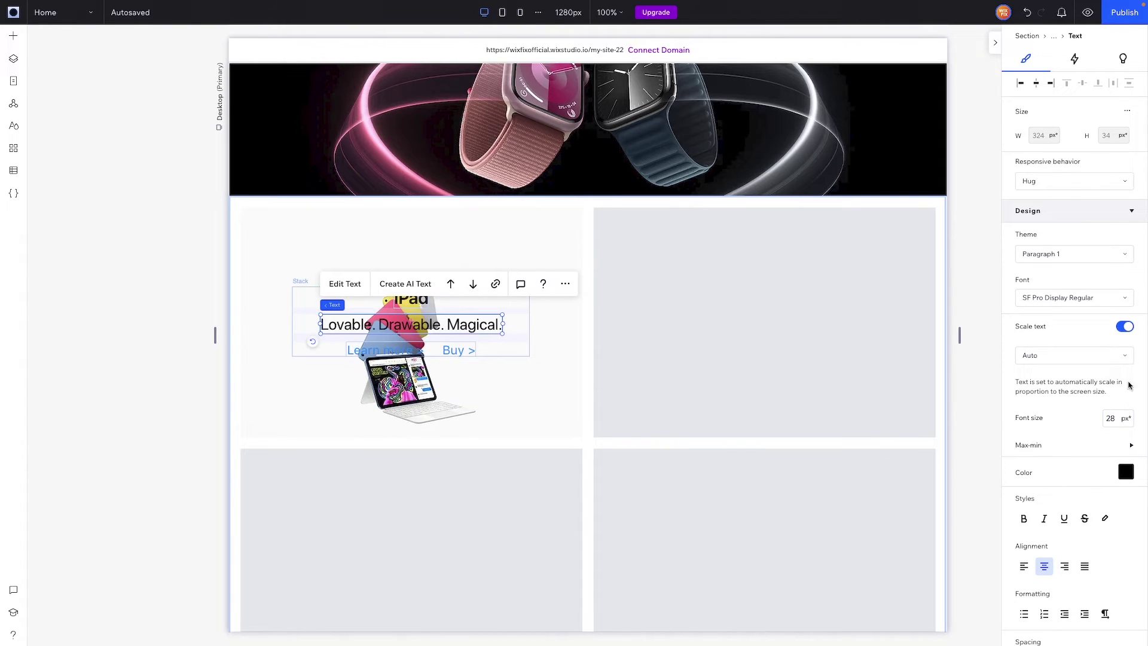
- Set the font size of the iPad tagline and its Learn more and Buy links to 18 px
click(1116, 419)
text(18)
key(Return)
click(385, 339)
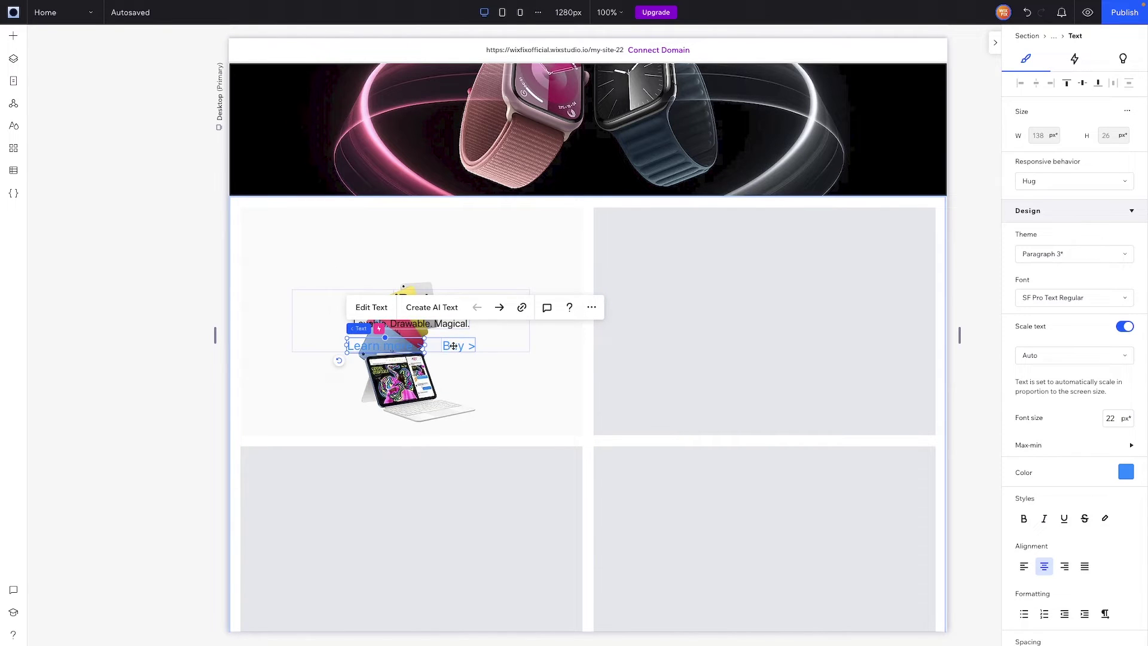
shift+click(454, 345)
click(366, 307)
- Move the iPad text stack above the product image near the tile's upper edge and tighten the gap between its links
drag(299, 297, 302, 223)
scroll(532, 317, down, 1)
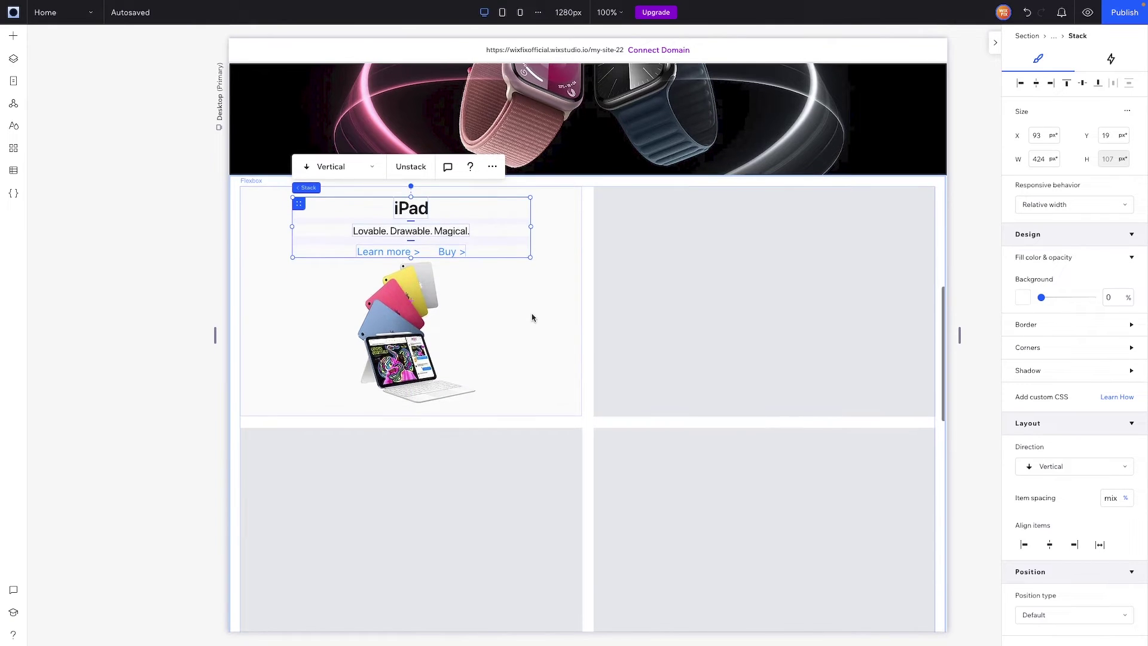
key(Escape)
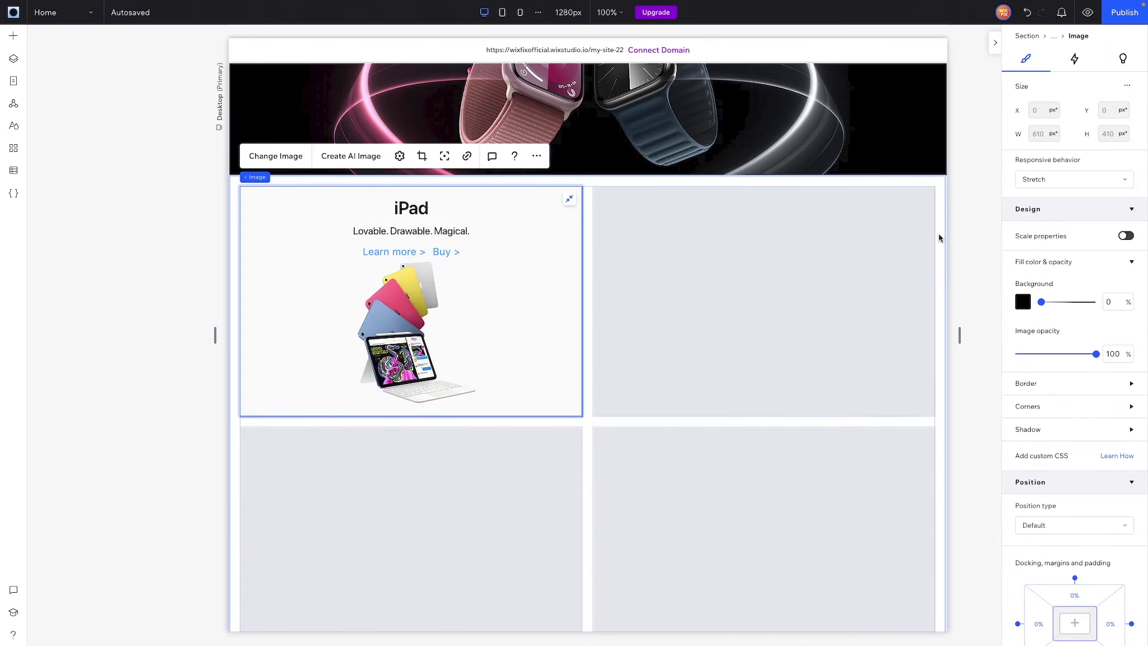
- Try a 5% top margin on the iPad image with a white tile background, and undo both changes
scroll(1050, 205, down, 5)
click(1091, 335)
key(Return)
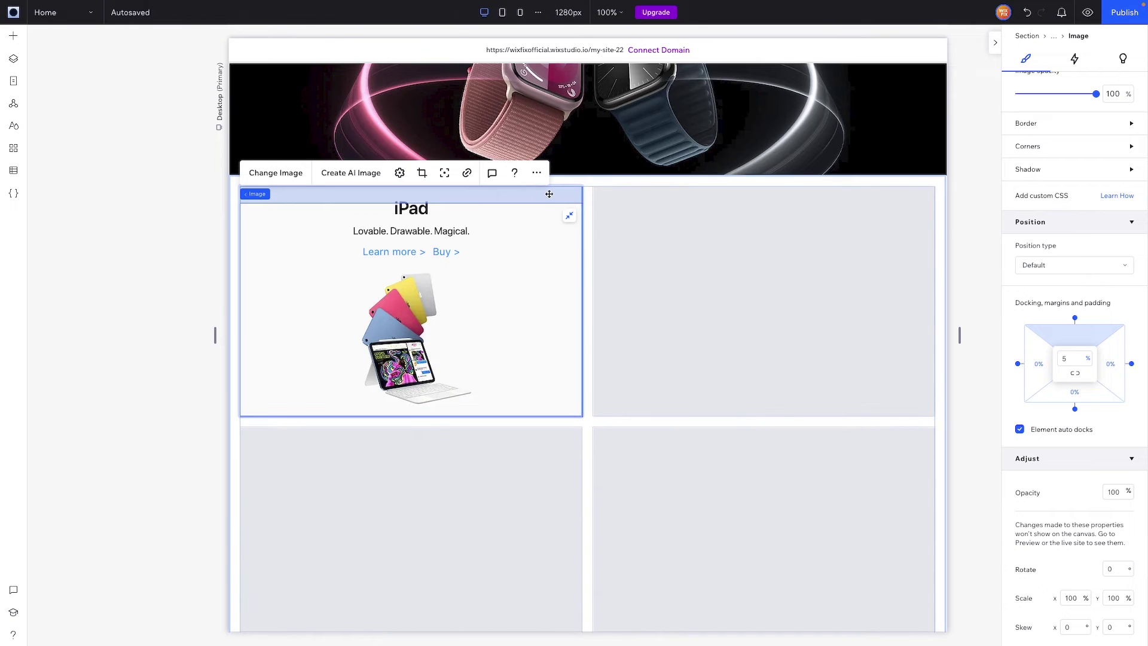
key(Escape)
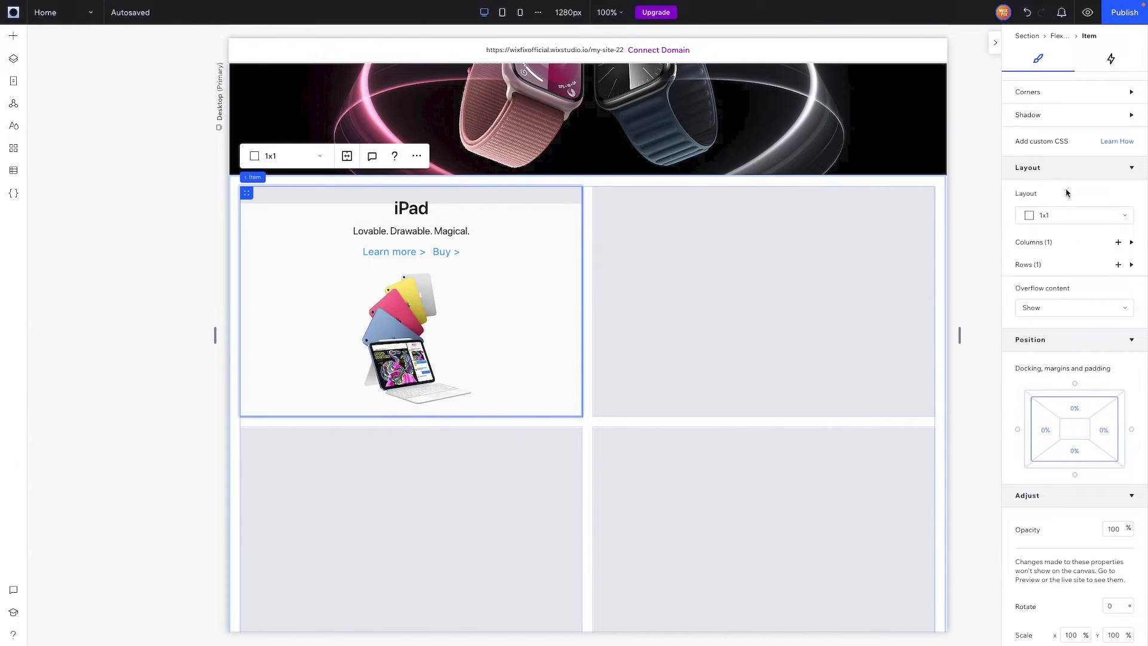
scroll(1067, 192, up, 4)
click(1022, 303)
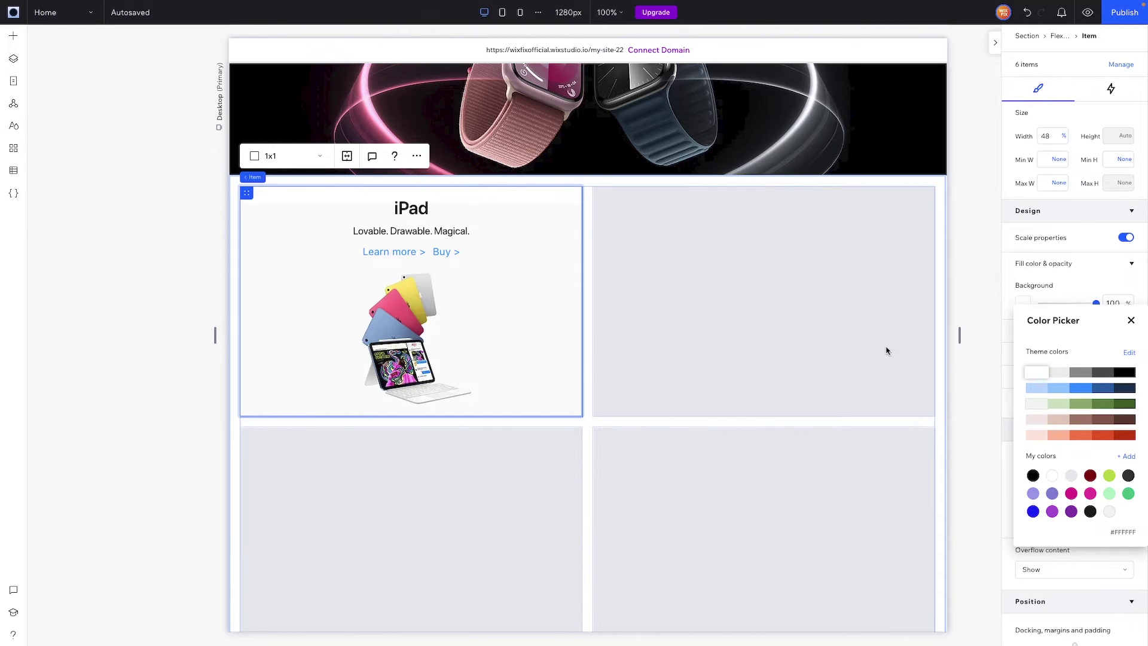
key(ctrl+z)
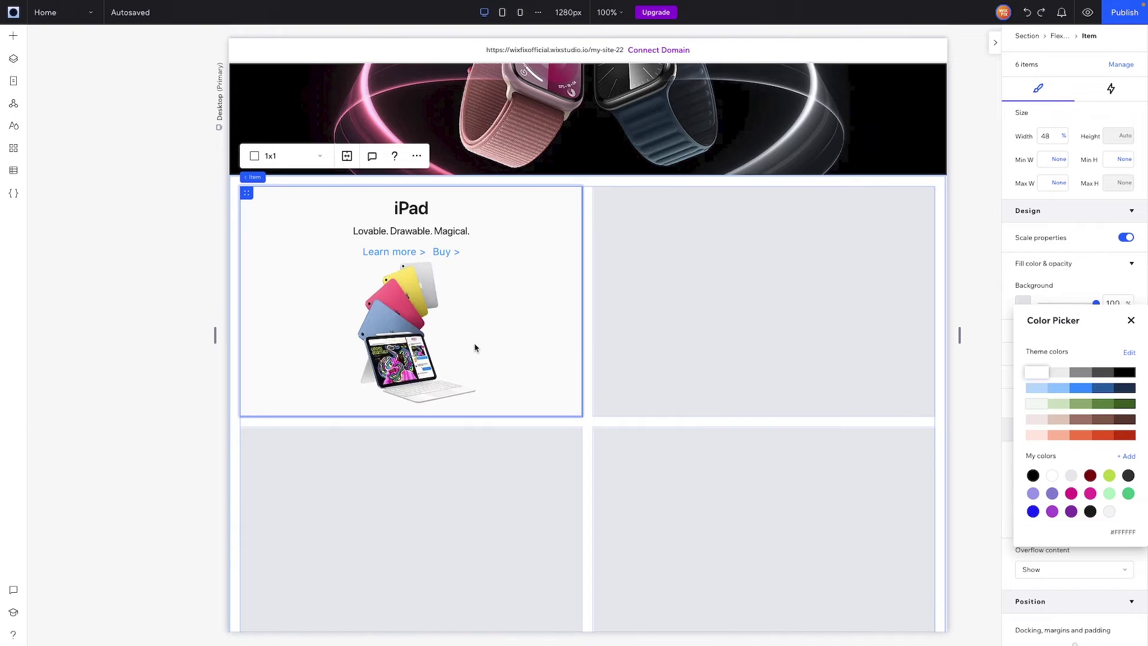
- Set the iPad image's bottom margin to -5% and the iPad tile's overflow content to Hide
click(475, 348)
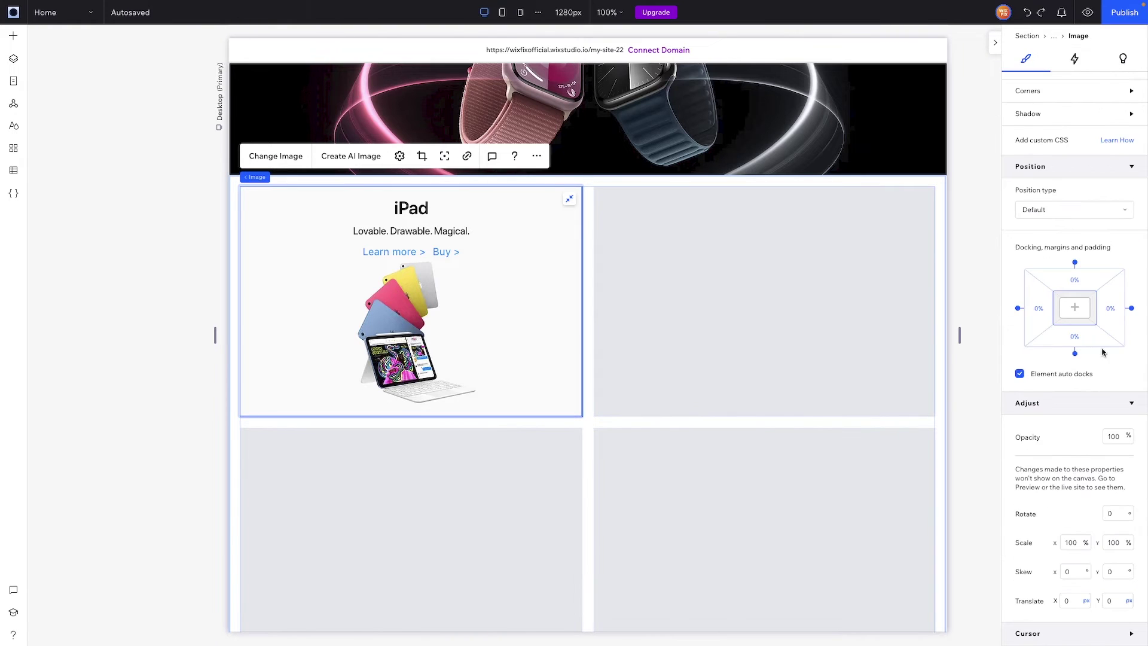
click(1079, 343)
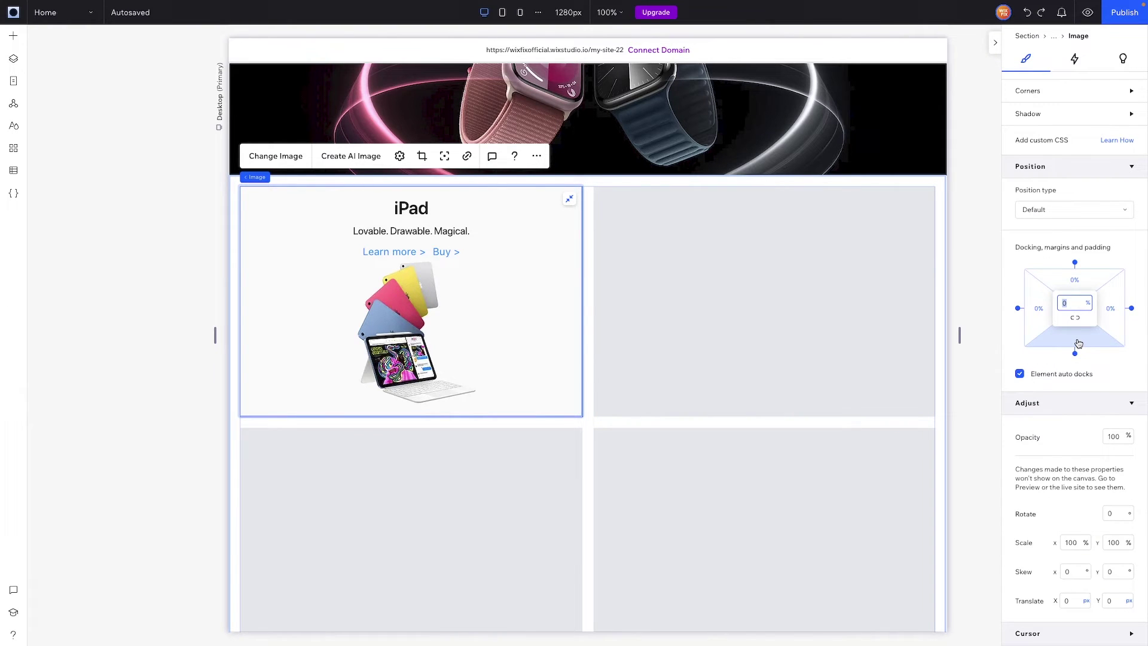
text(-5)
key(Return)
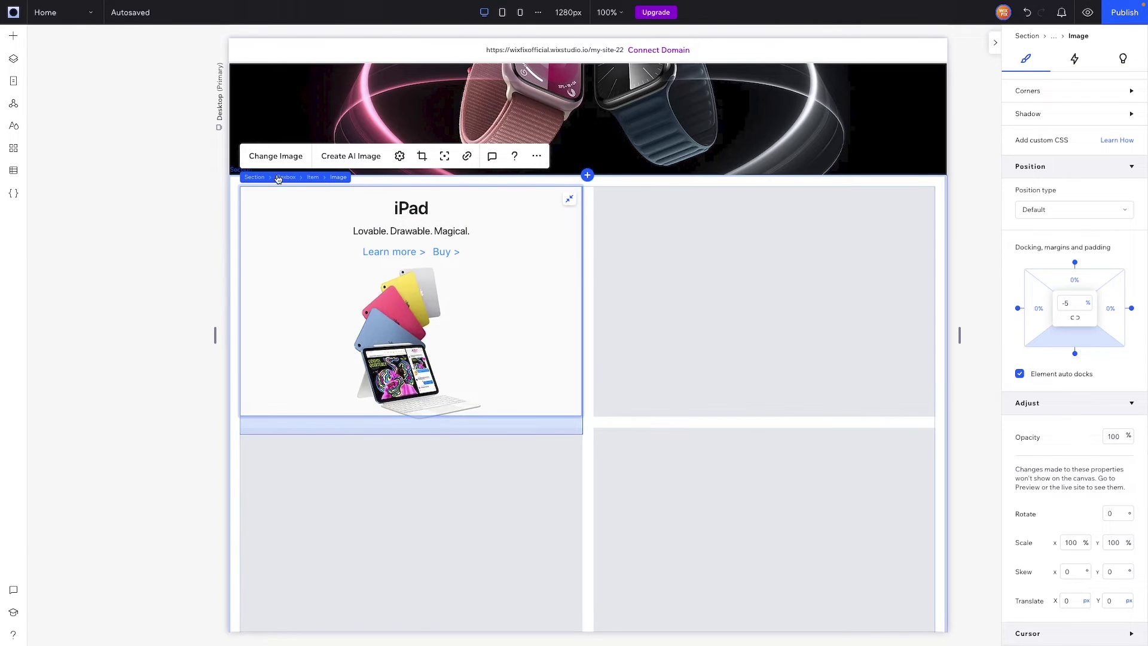
key(Escape)
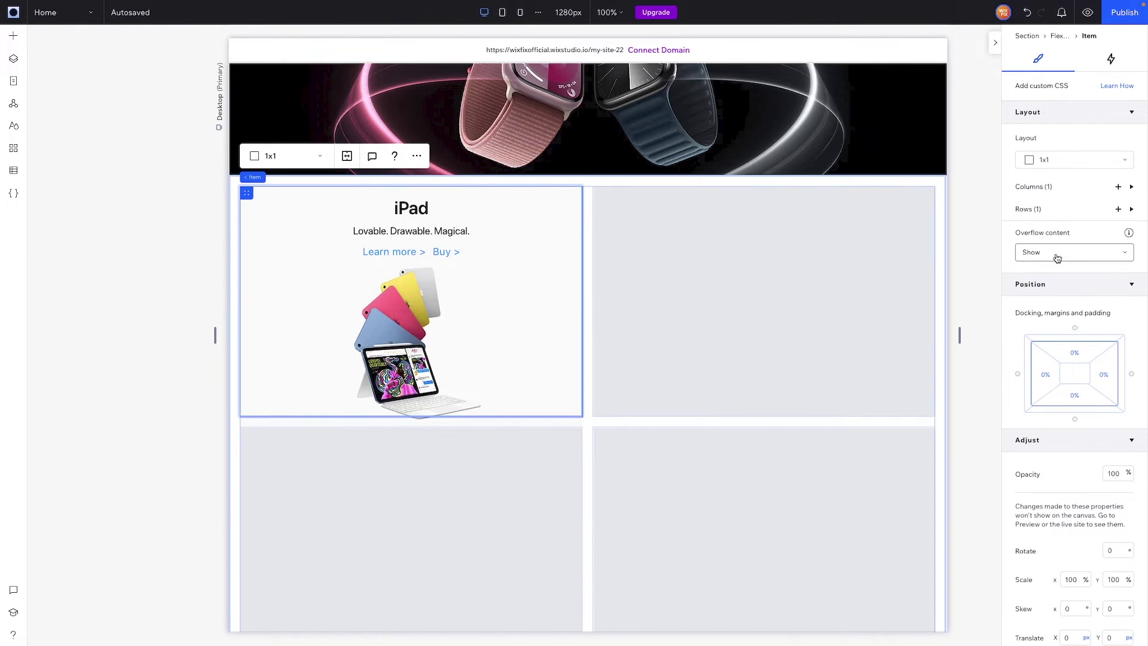
click(1054, 254)
click(1056, 283)
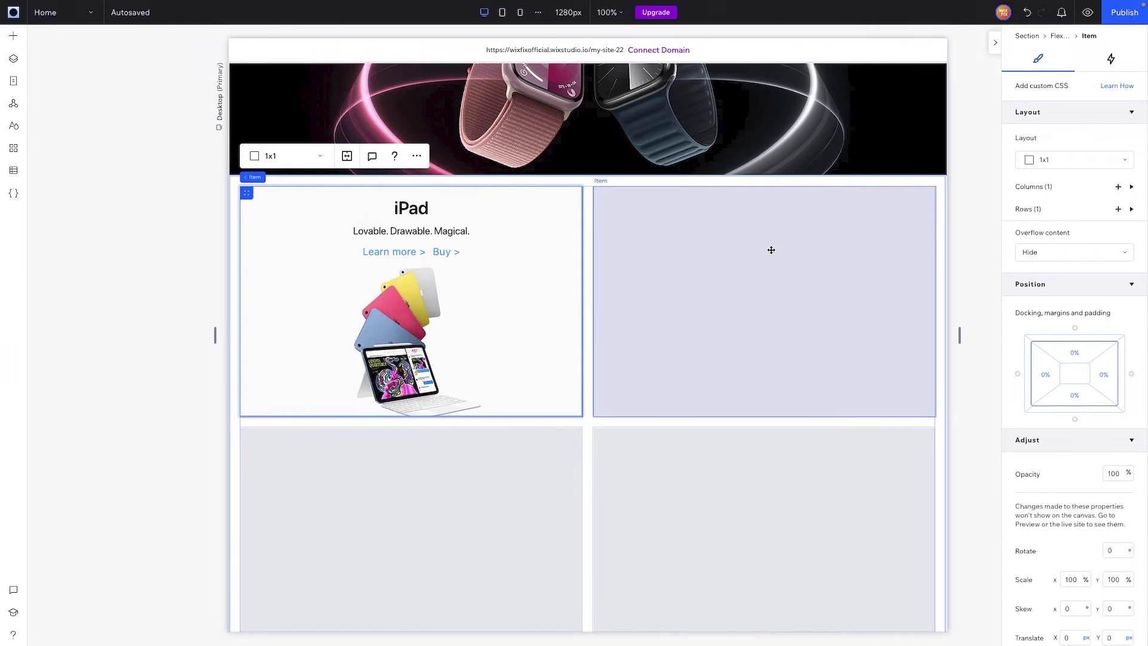
- Add the Vision Pro headset portrait from the site files to the second tile and stretch it to fill the tile
click(824, 252)
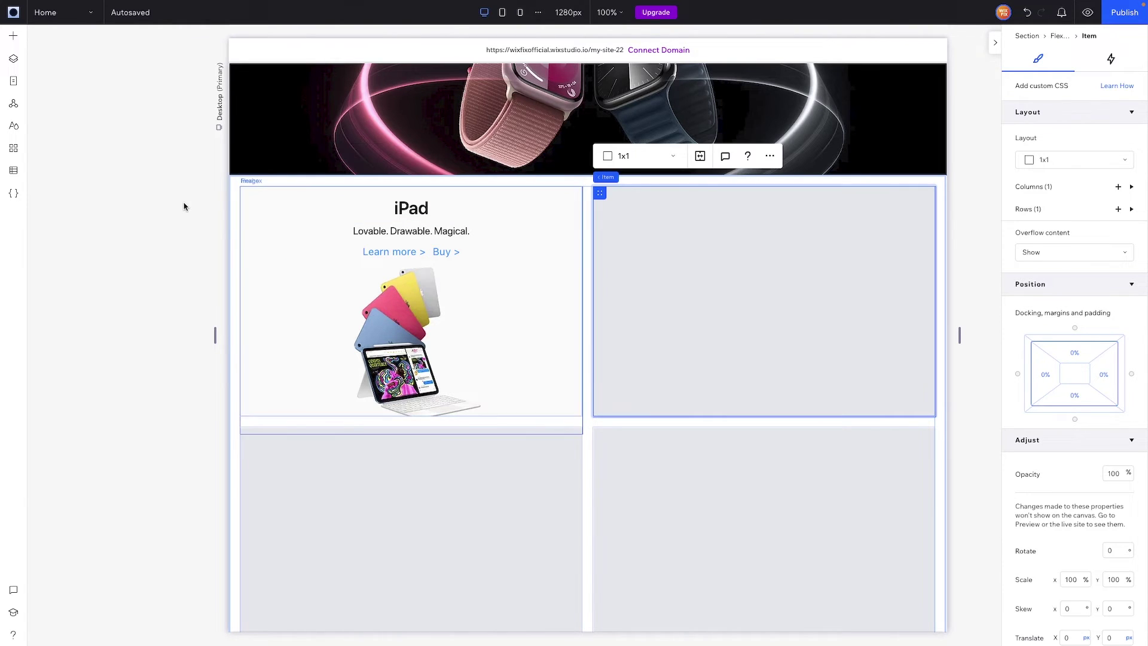
click(14, 37)
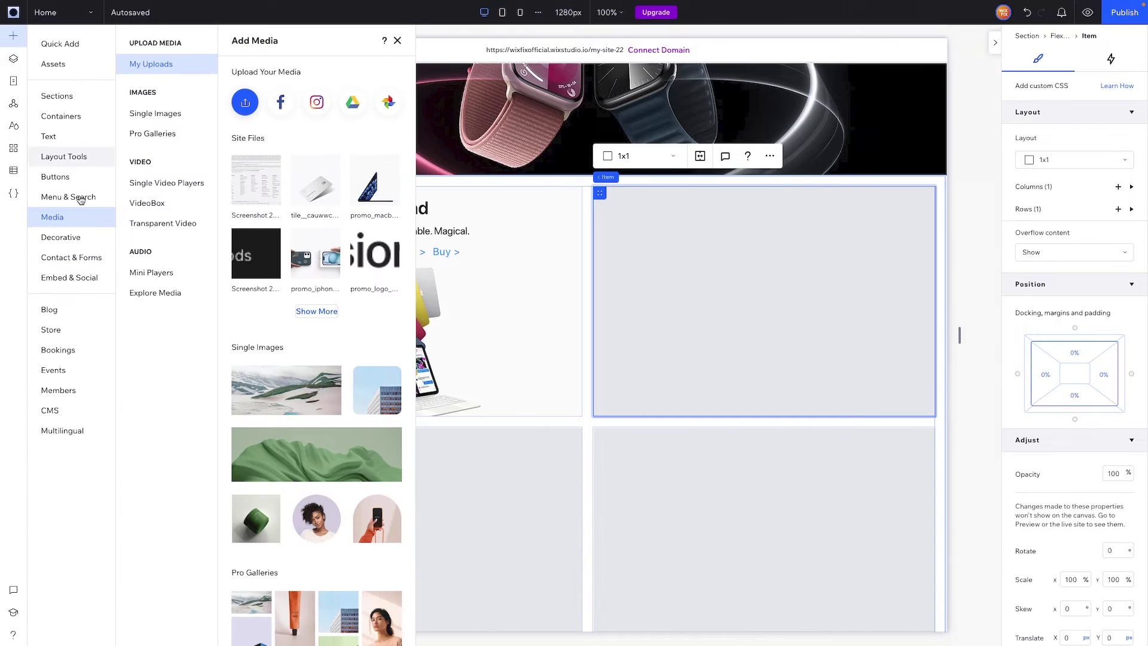
click(315, 308)
click(409, 358)
click(992, 558)
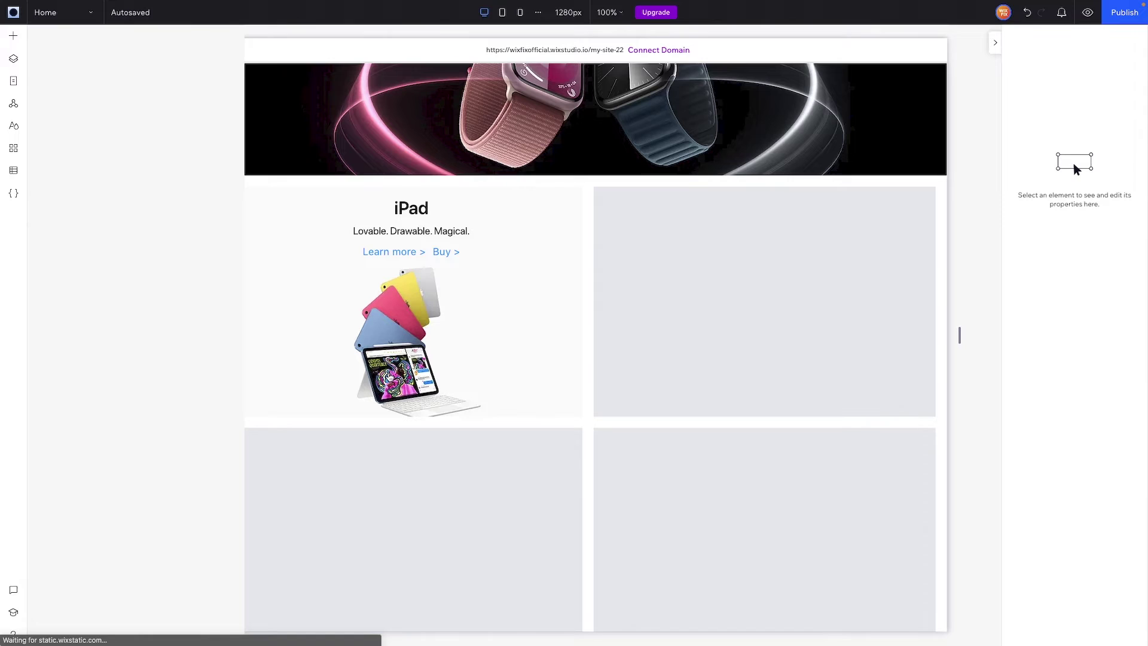
drag(610, 343, 763, 292)
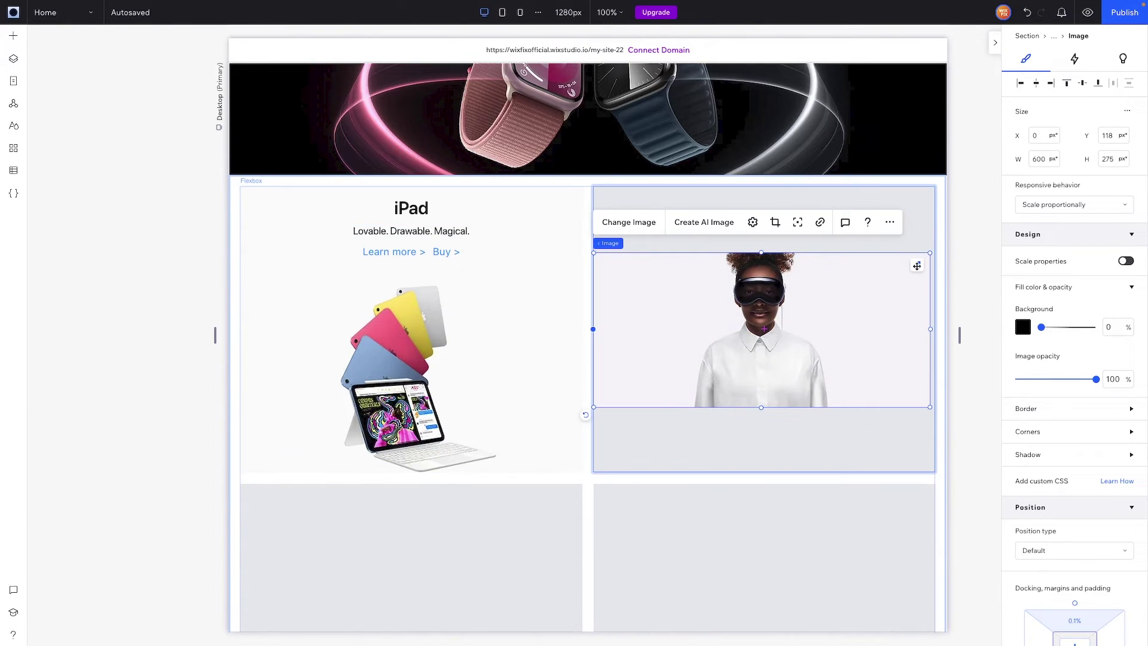
click(917, 266)
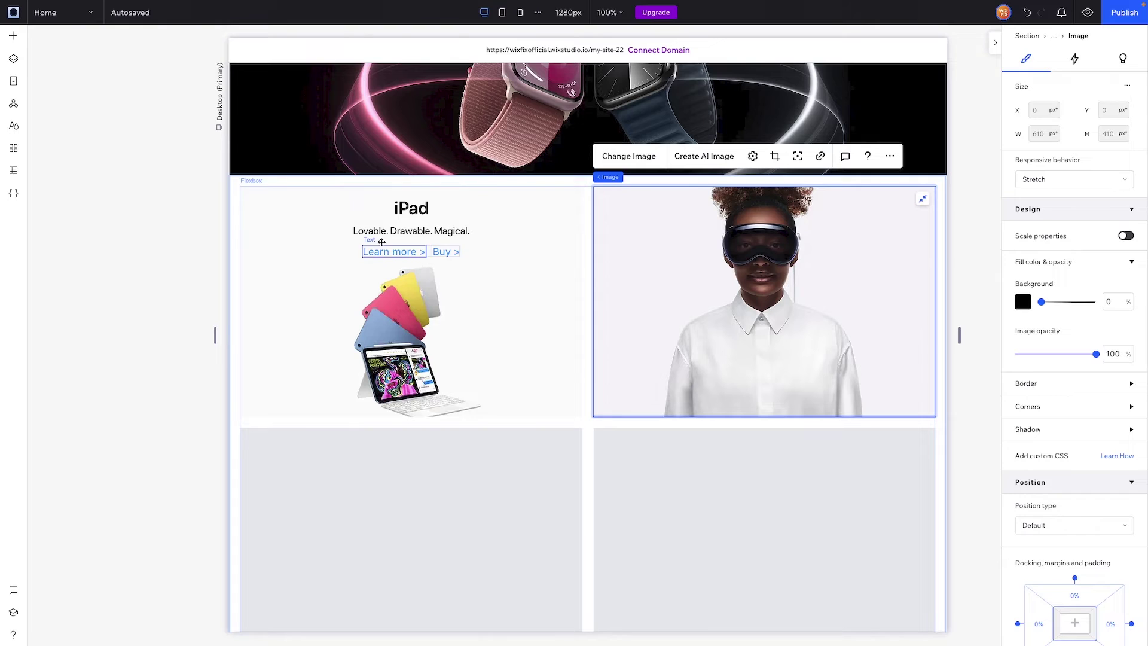
- Copy the iPad text stack onto the Vision Pro tile with a 5% bottom margin and replace its heading with the Vision Pro logo image
click(409, 220)
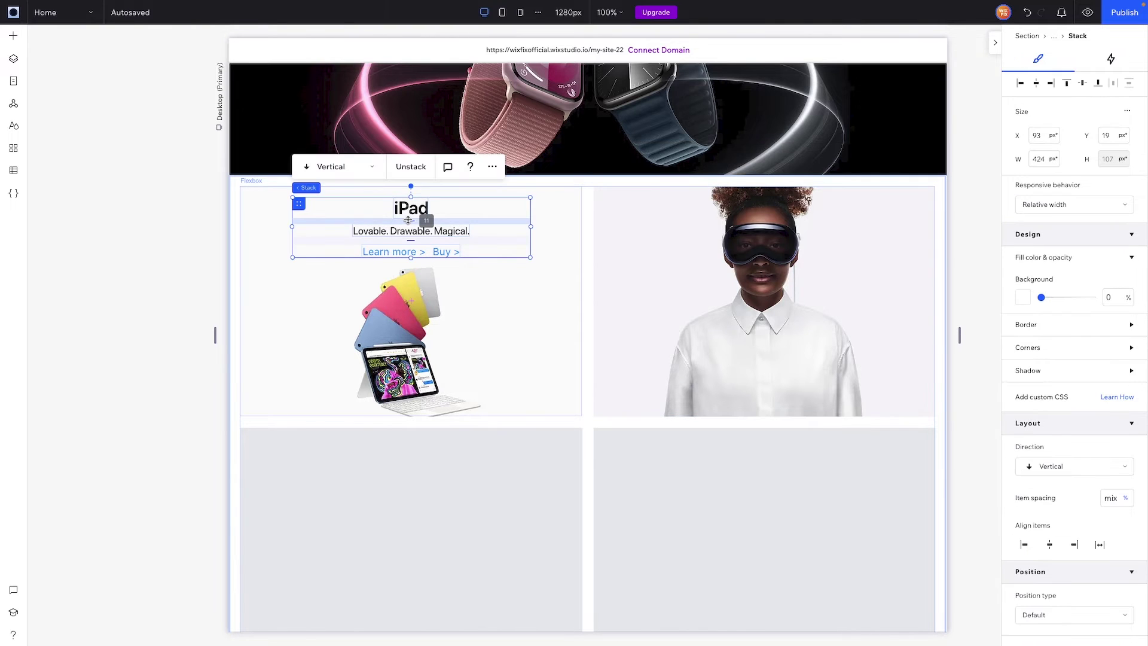
drag(409, 220, 650, 339)
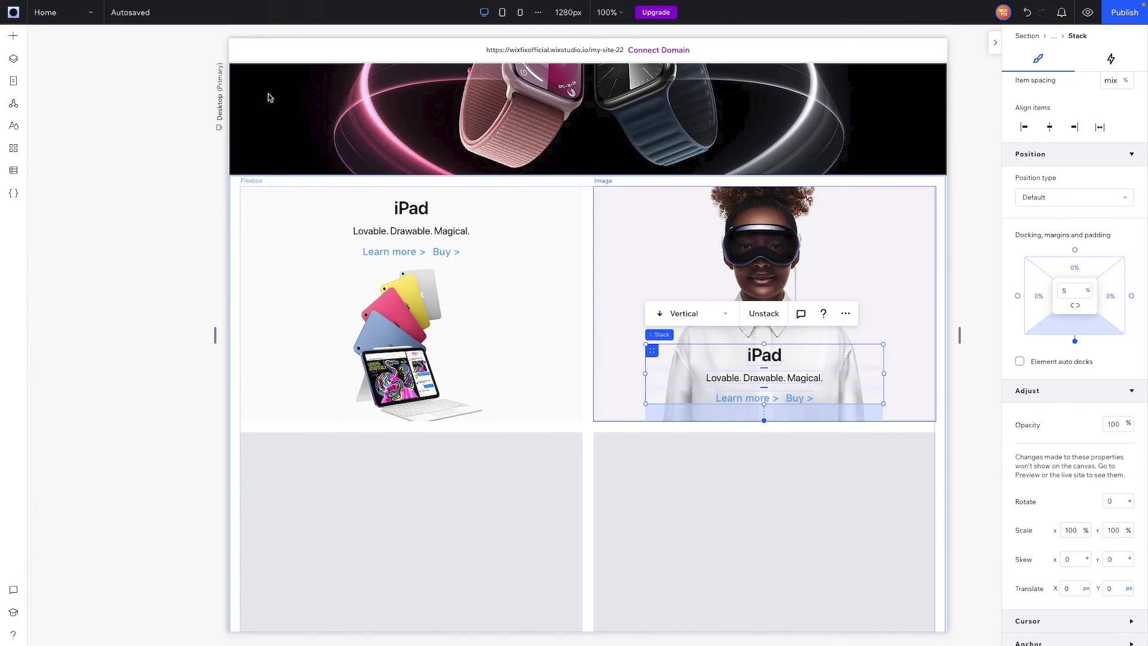
click(12, 39)
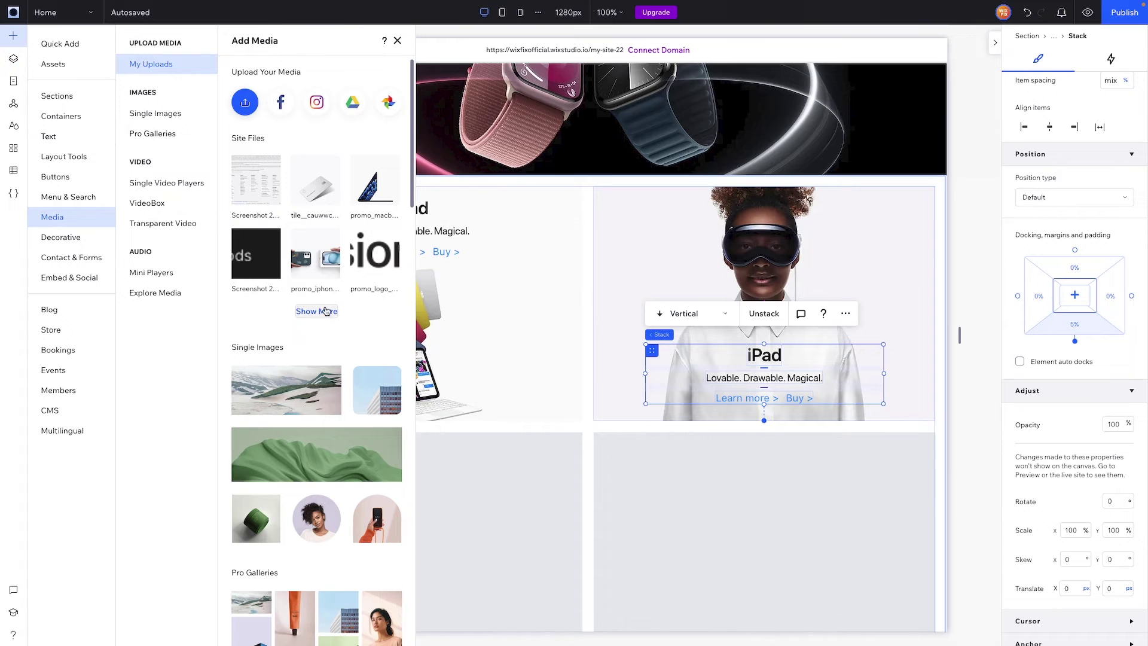
mouse_move(361, 247)
drag(360, 246, 762, 334)
drag(854, 236, 777, 362)
click(764, 352)
key(Delete)
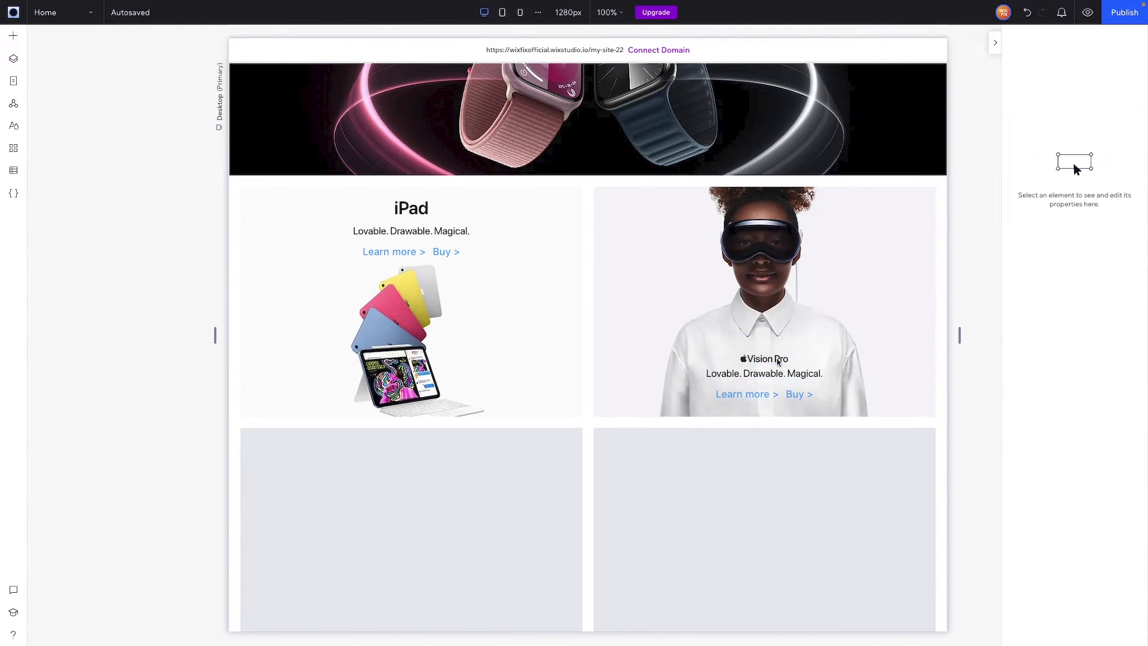
- Enlarge the Vision Pro logo to about 166 × 35 px and center it horizontally in its stack
click(787, 358)
drag(789, 356, 833, 337)
click(1035, 84)
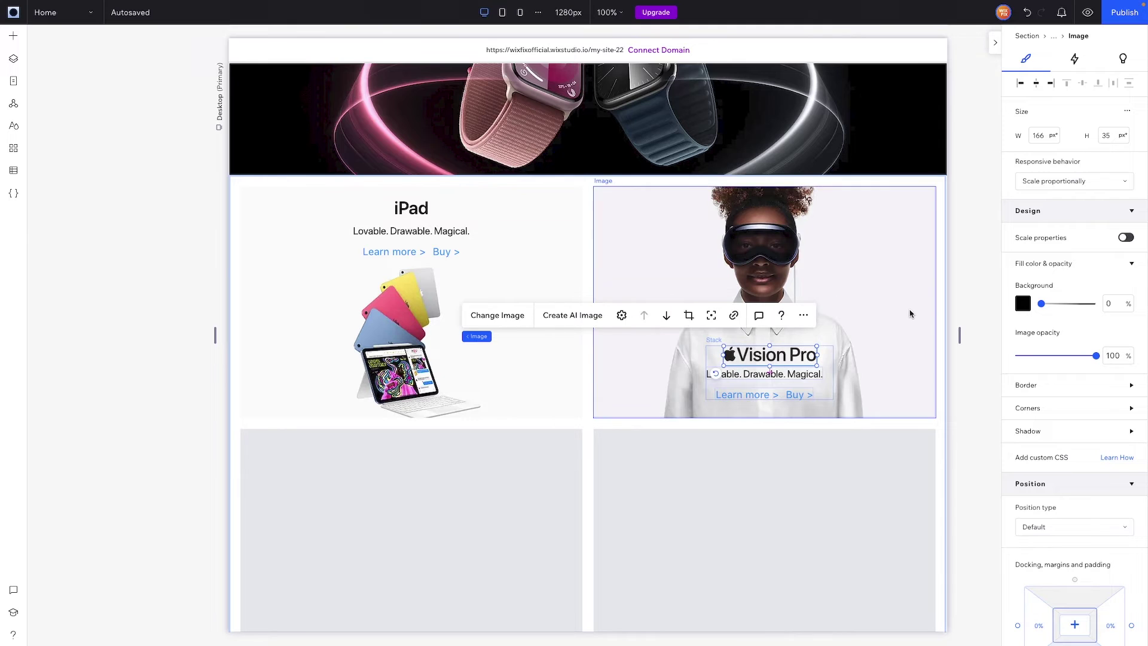
- Match the Vision Pro text to Apple's page: "Welcome to the era of spacial computing.", grey "Available early next year in the U.S.", and Learn more only
click(766, 374)
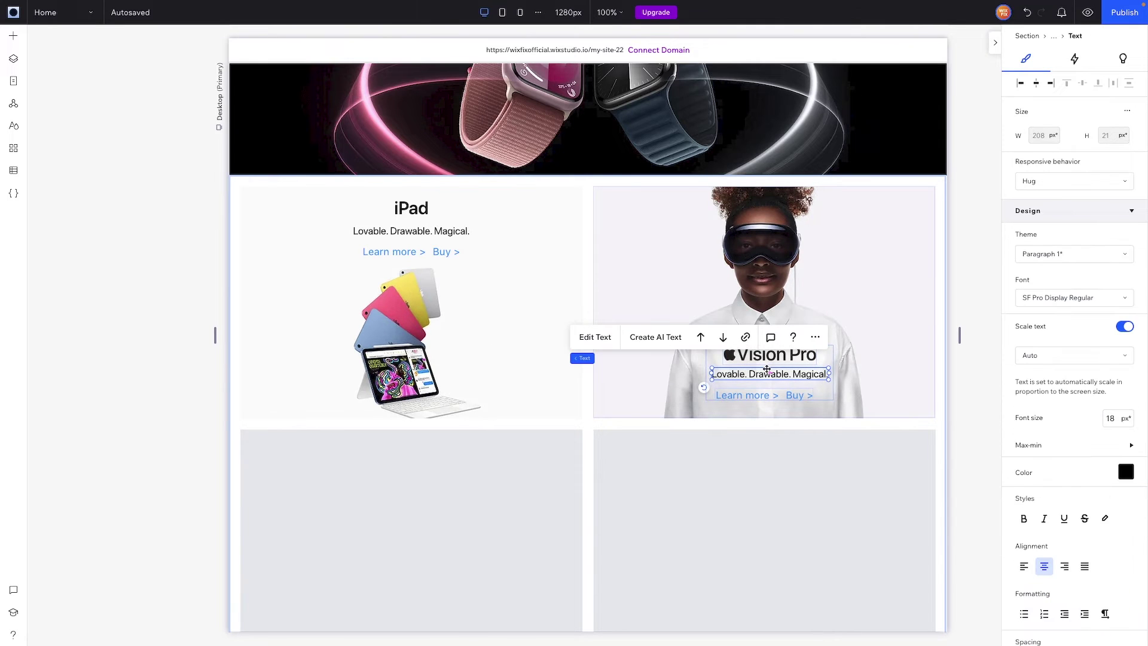
key(ctrl+Tab)
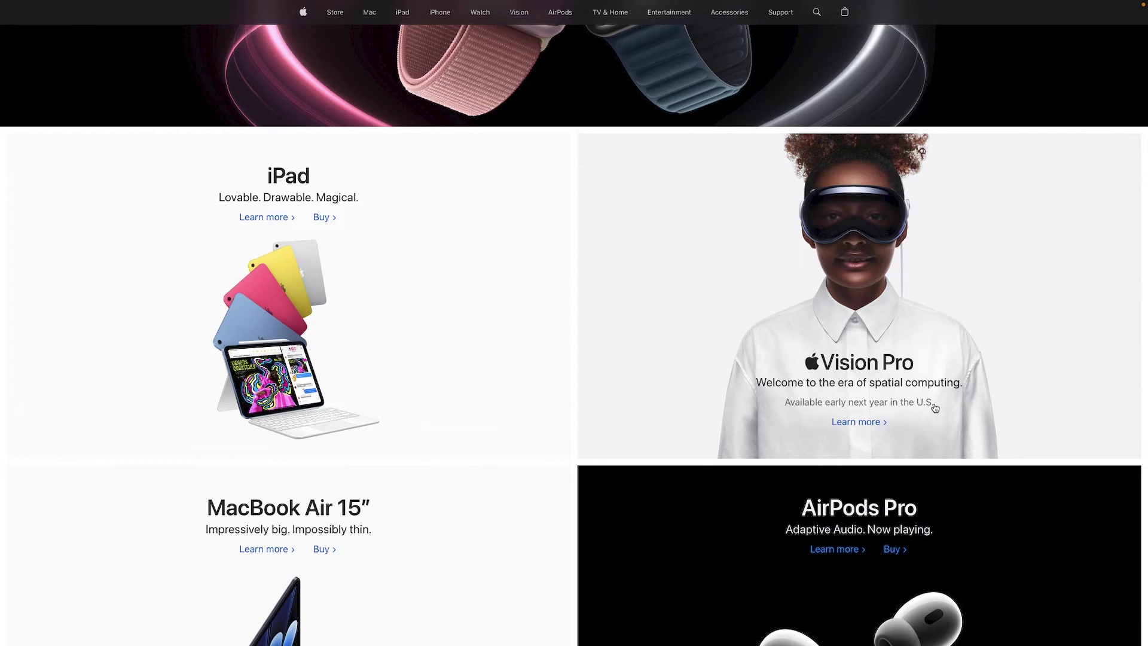
key(ctrl+Tab)
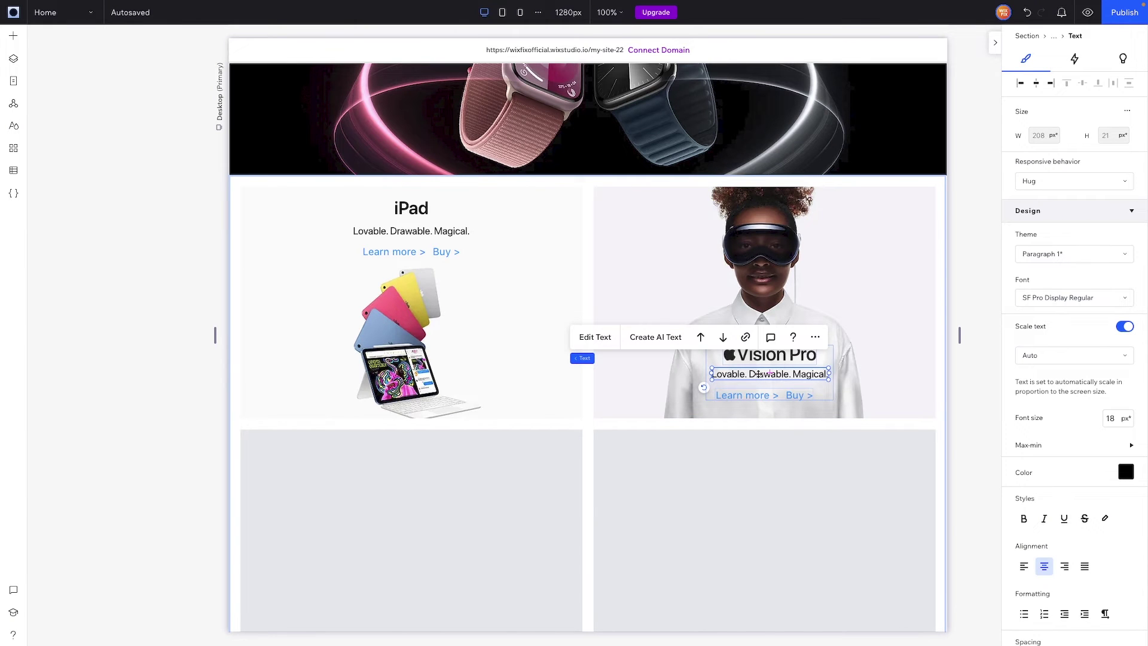
click(800, 397)
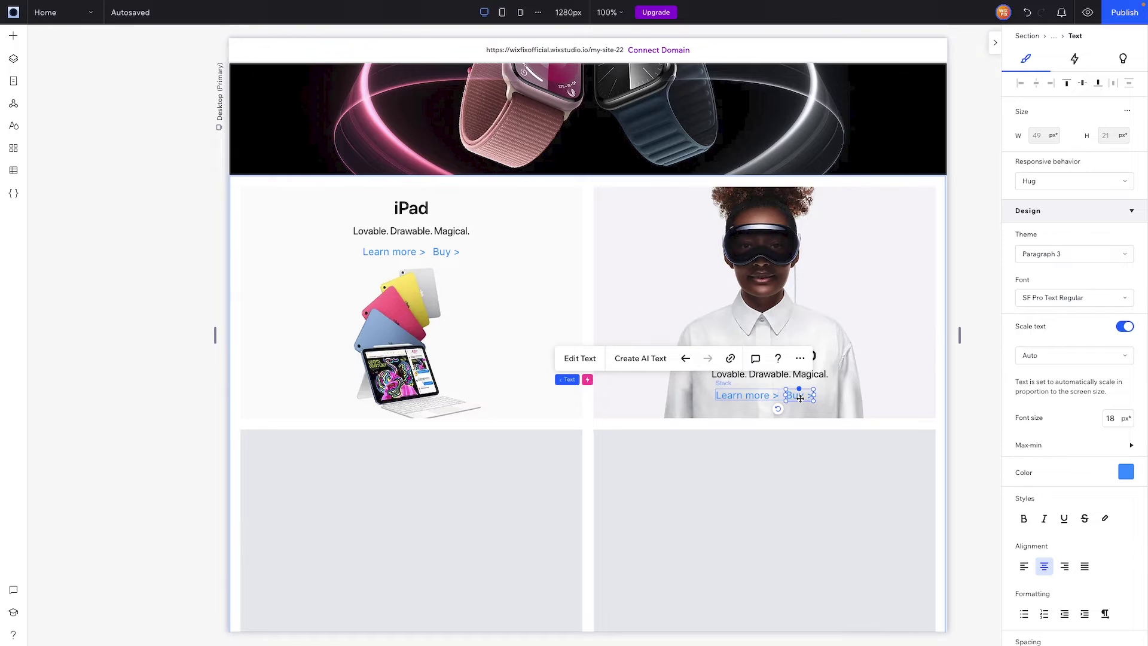
key(Escape)
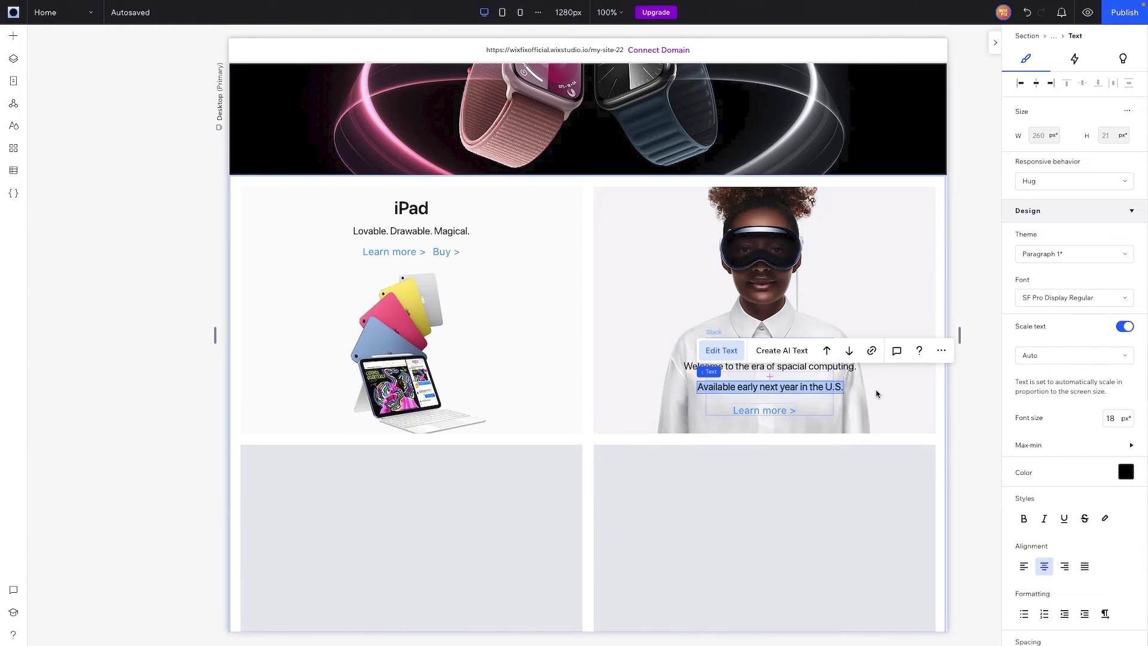
click(1125, 473)
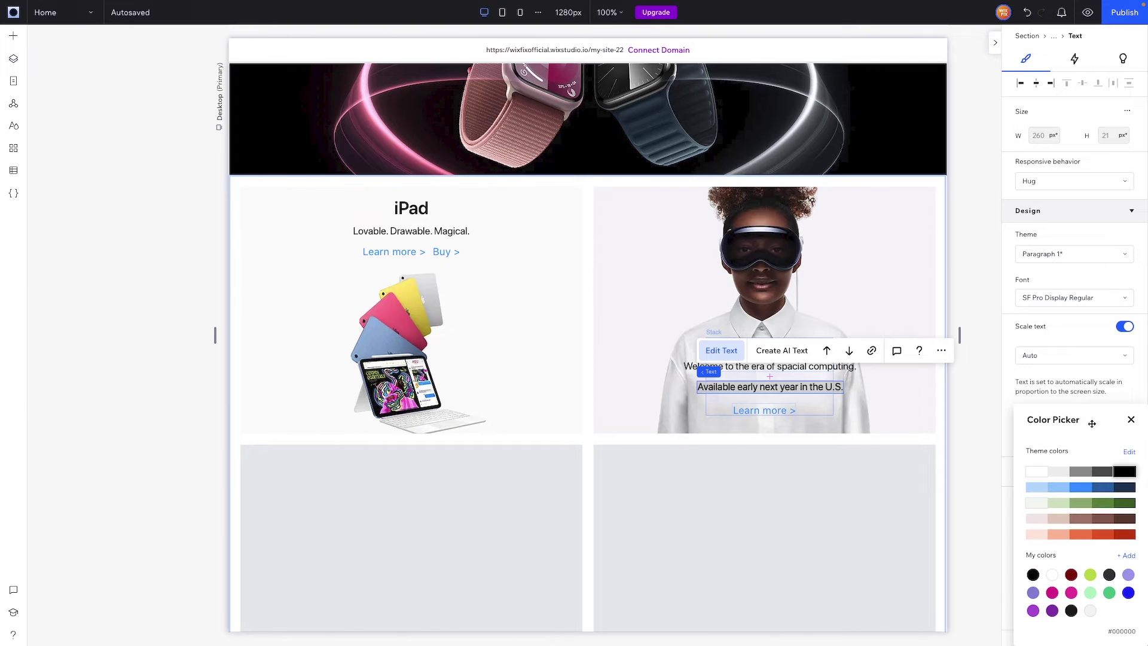
click(786, 402)
- Tighten the vertical spacing between the Vision Pro text lines and widen the stack to fit the tagline
click(759, 377)
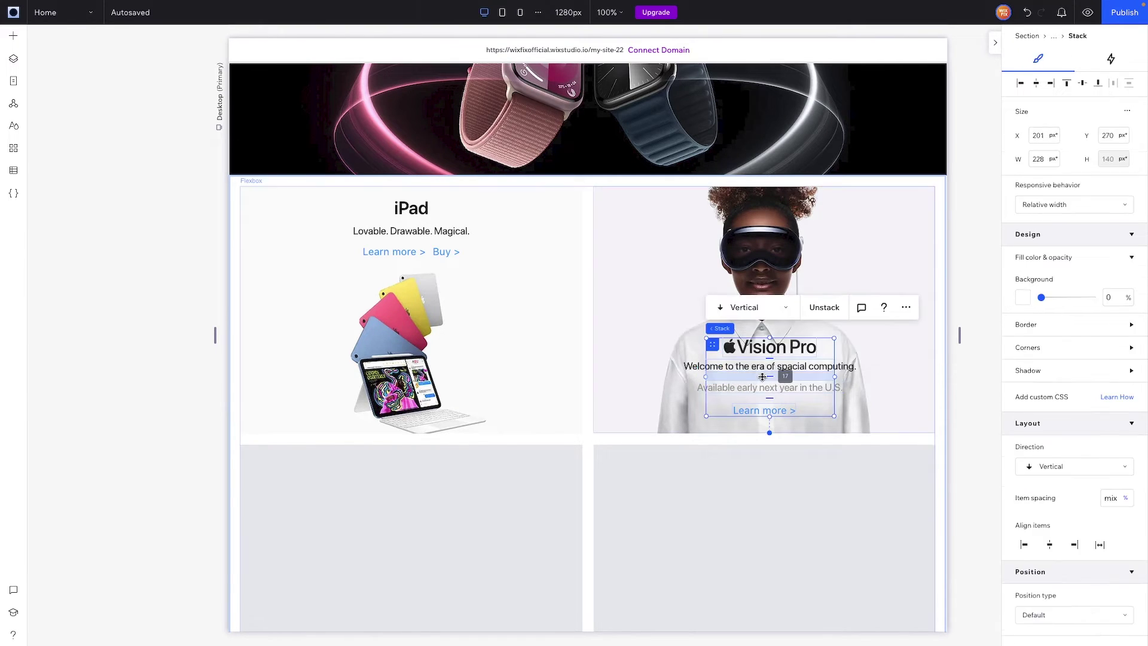
drag(769, 357, 769, 359)
drag(834, 378, 902, 373)
- Resize the Vision Pro logo to about 178 × 37 px and center the logo and its stack horizontally
click(831, 349)
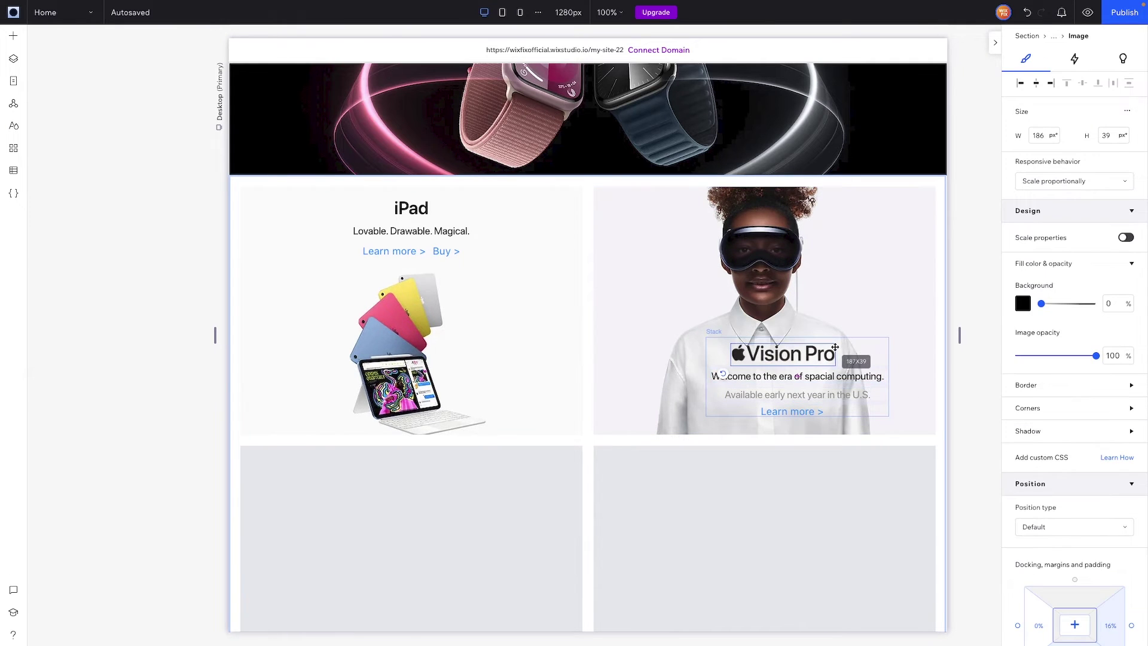
drag(833, 348, 830, 346)
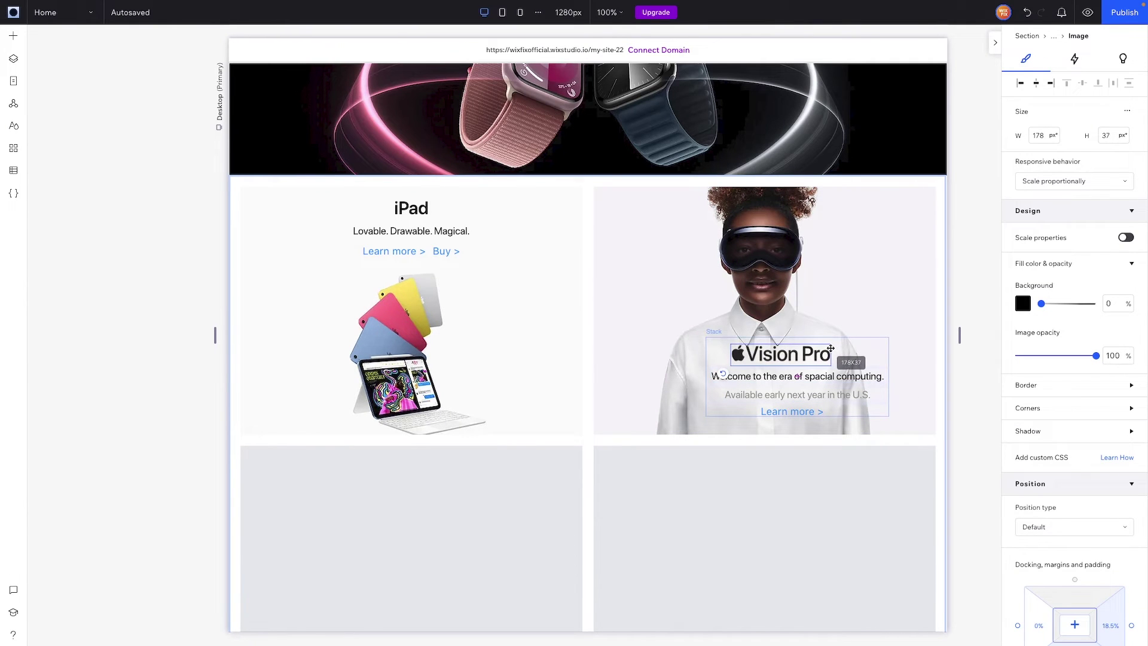
click(1035, 85)
key(Escape)
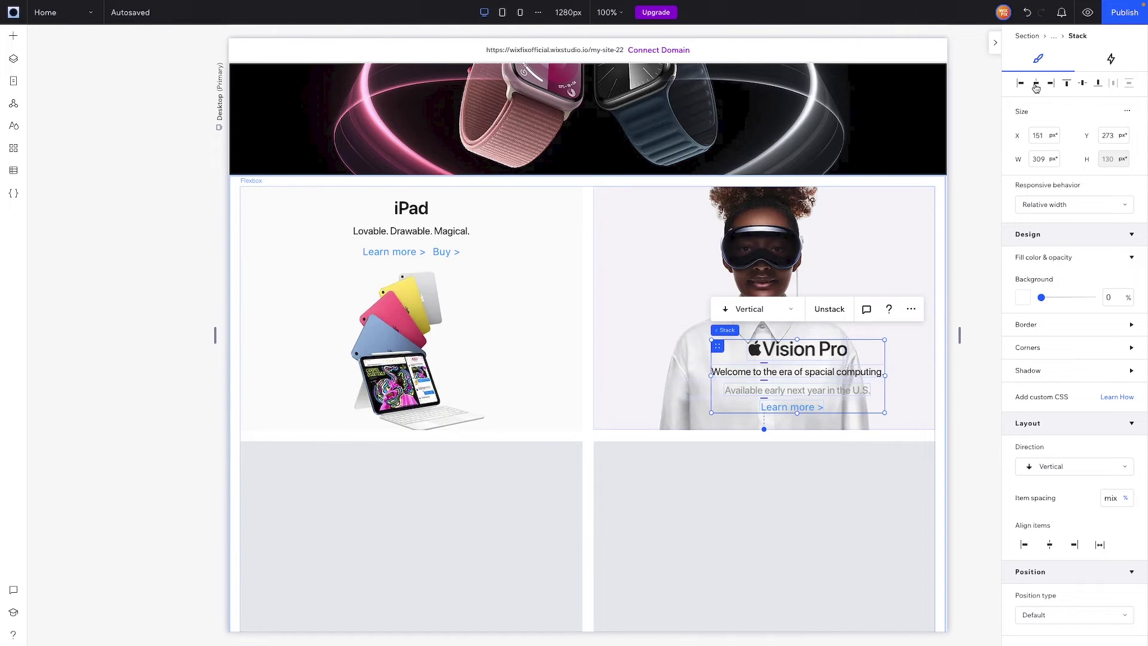
click(968, 430)
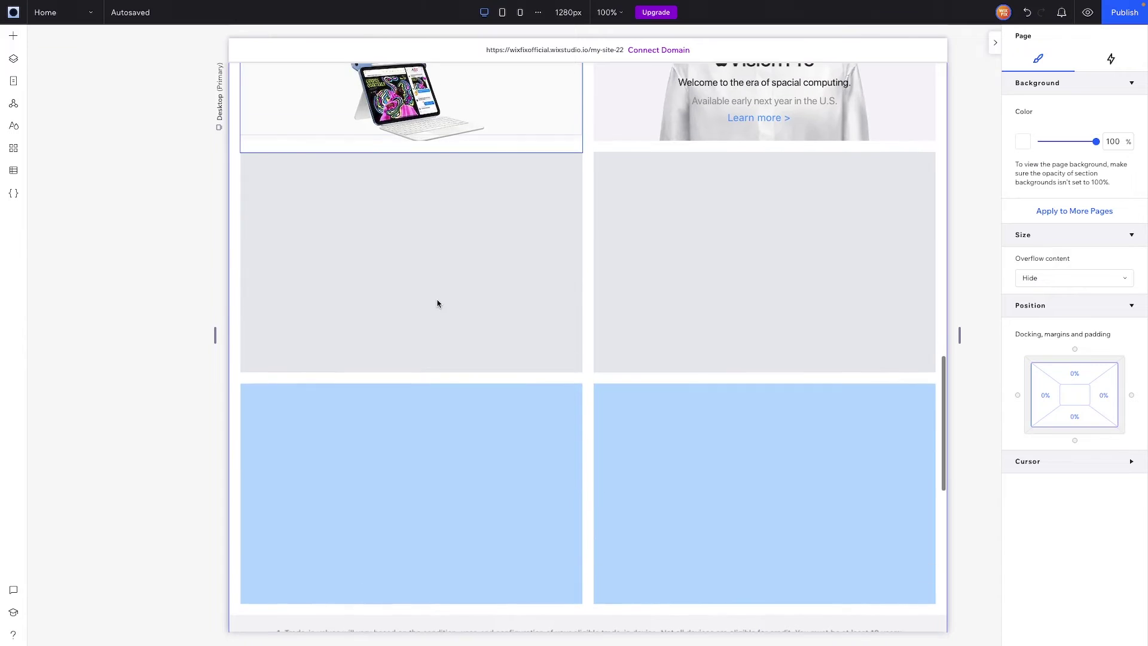
- Add the MacBook Air image from the site files to the empty tile below the iPad and stretch it to fill
click(412, 297)
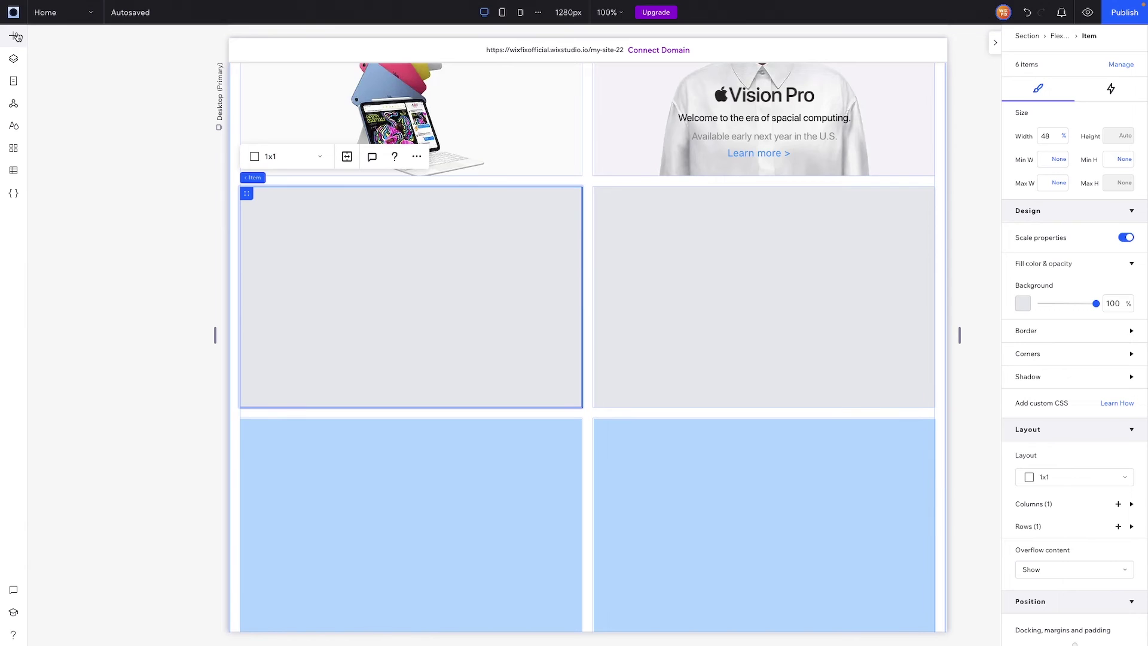
click(14, 36)
drag(372, 189, 450, 301)
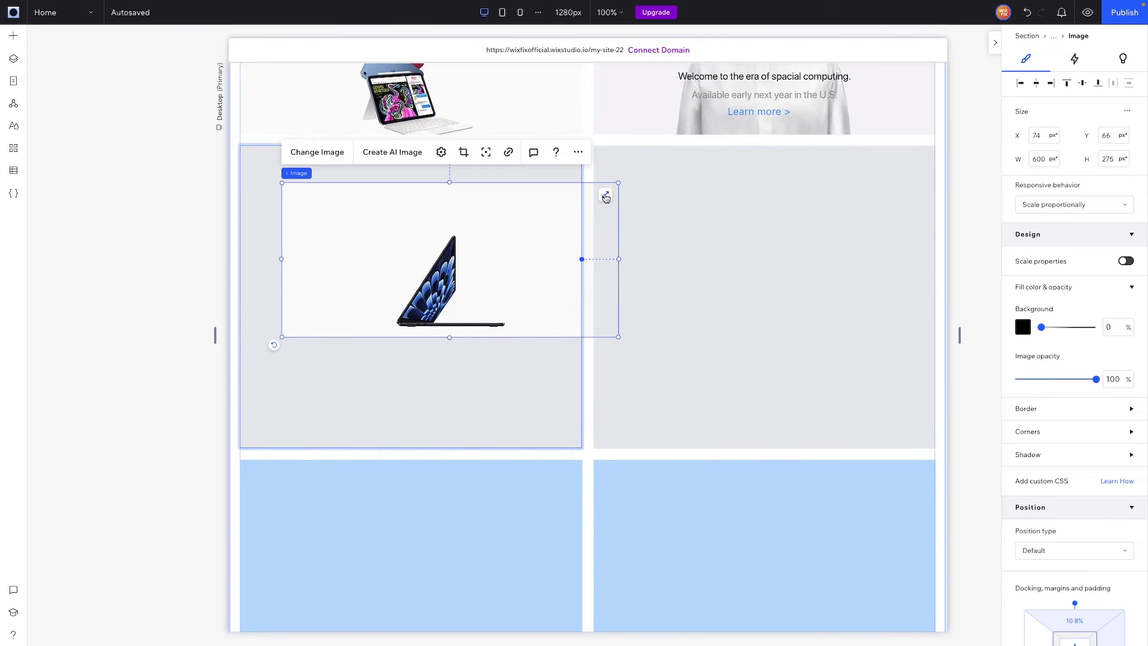
click(605, 194)
- Copy the iPad tile's text stack and paste it into the MacBook Air tile
scroll(418, 209, up, 4)
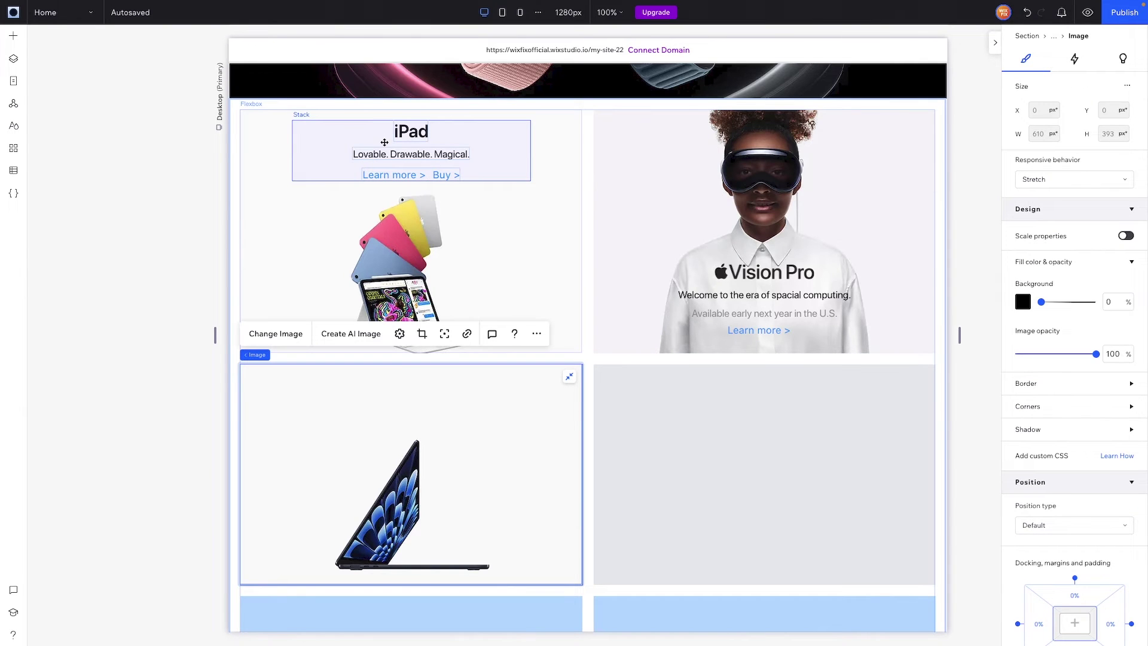
click(385, 142)
scroll(385, 142, down, 3)
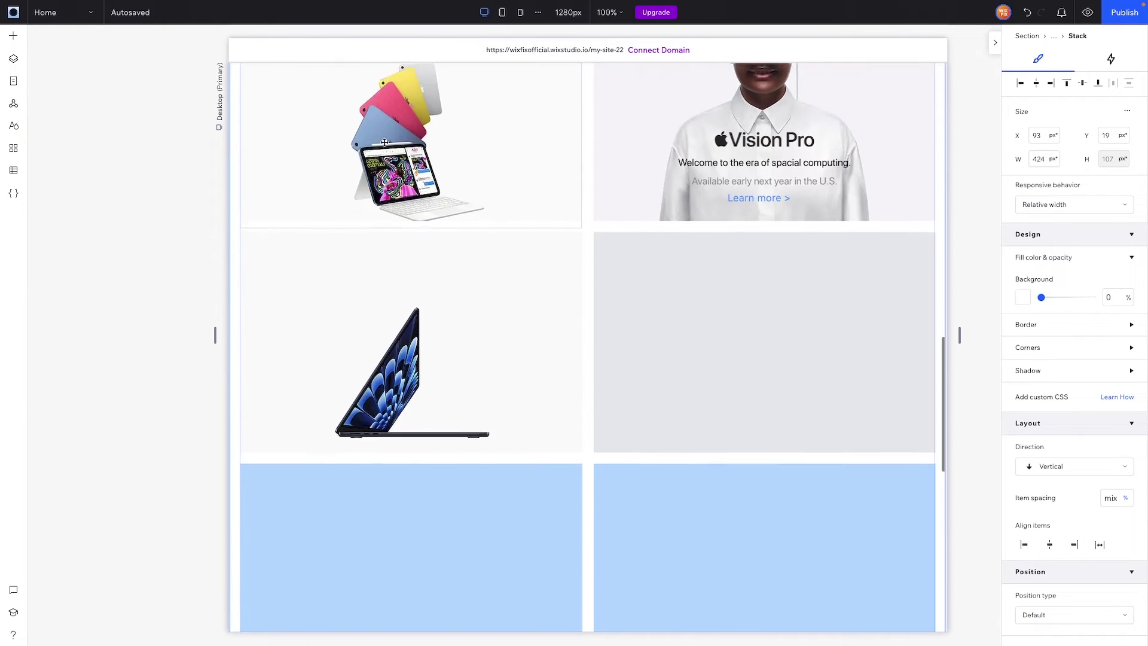
click(368, 254)
key(ctrl+z)
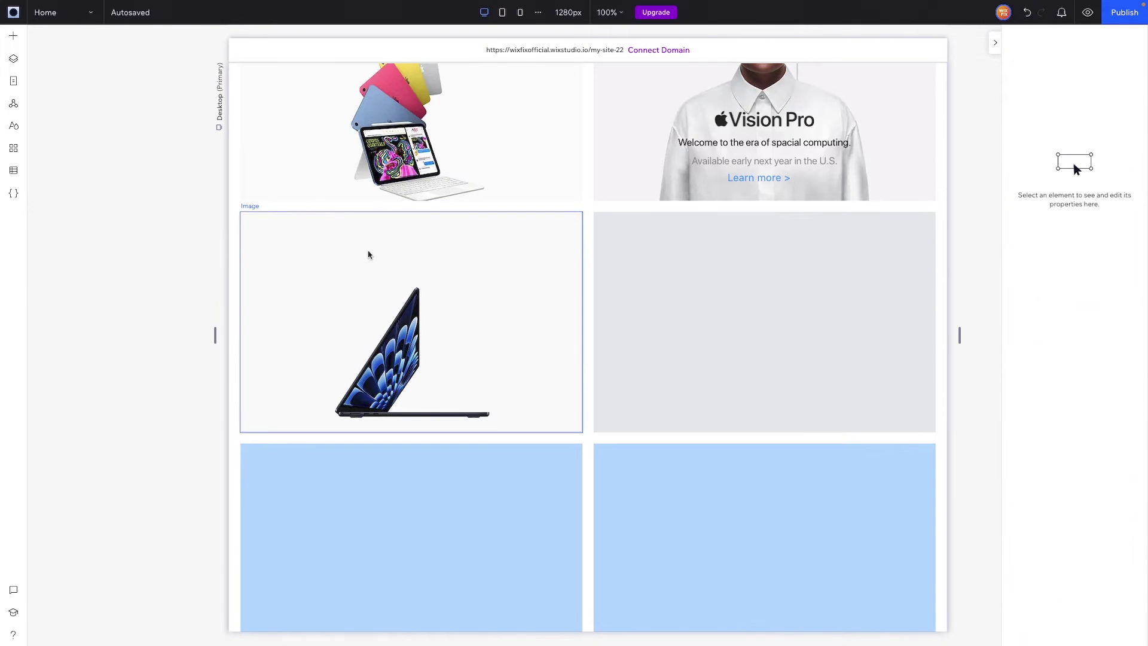
key(ctrl+z)
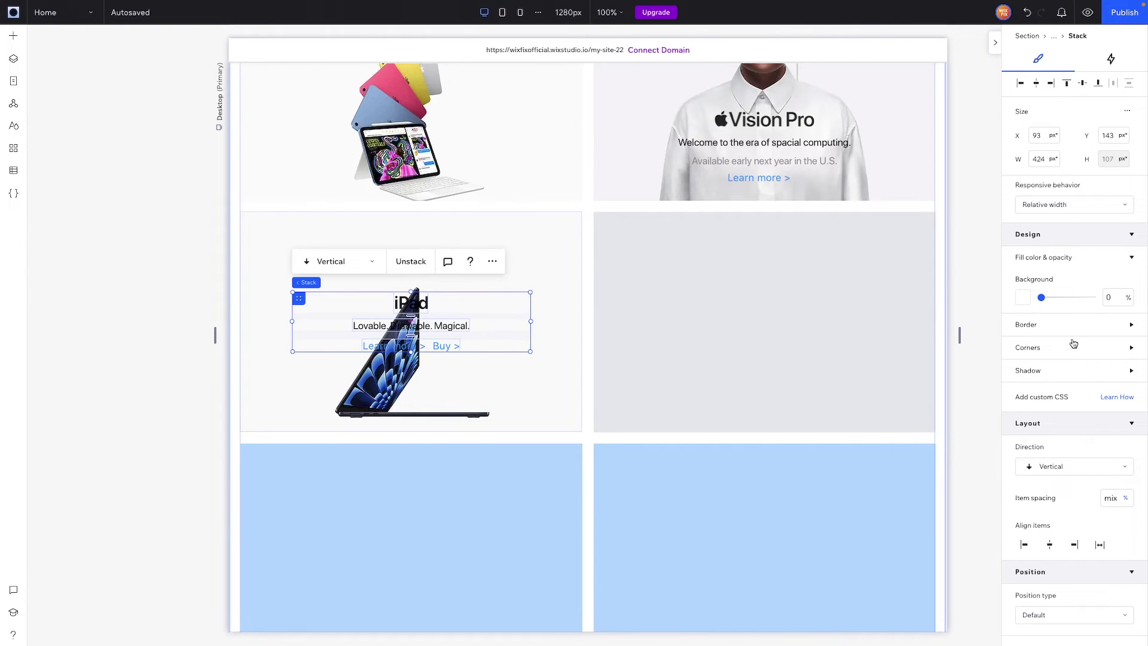
- Align the pasted text stack to the top of the MacBook Air tile and set its top margin to 5%
click(1067, 84)
scroll(1076, 359, down, 5)
click(1080, 396)
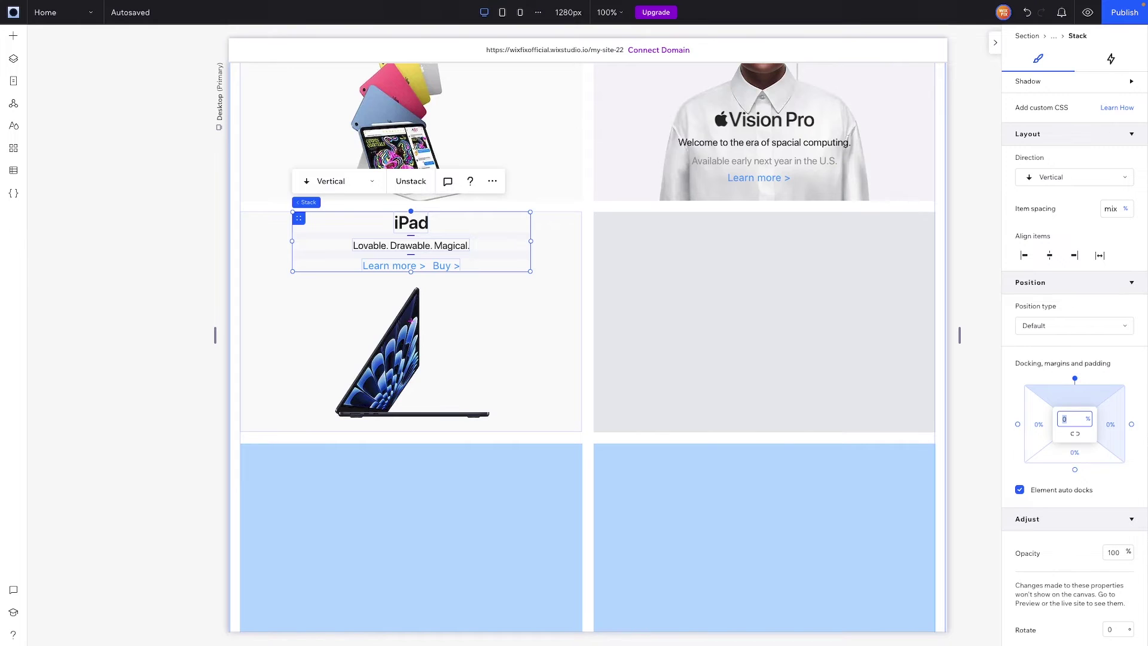
text(5)
- Change the heading to MacBook Air 15" and, following Apple's page, the tagline to "Impressively Big. Impossibly Thin."
key(ctrl+z)
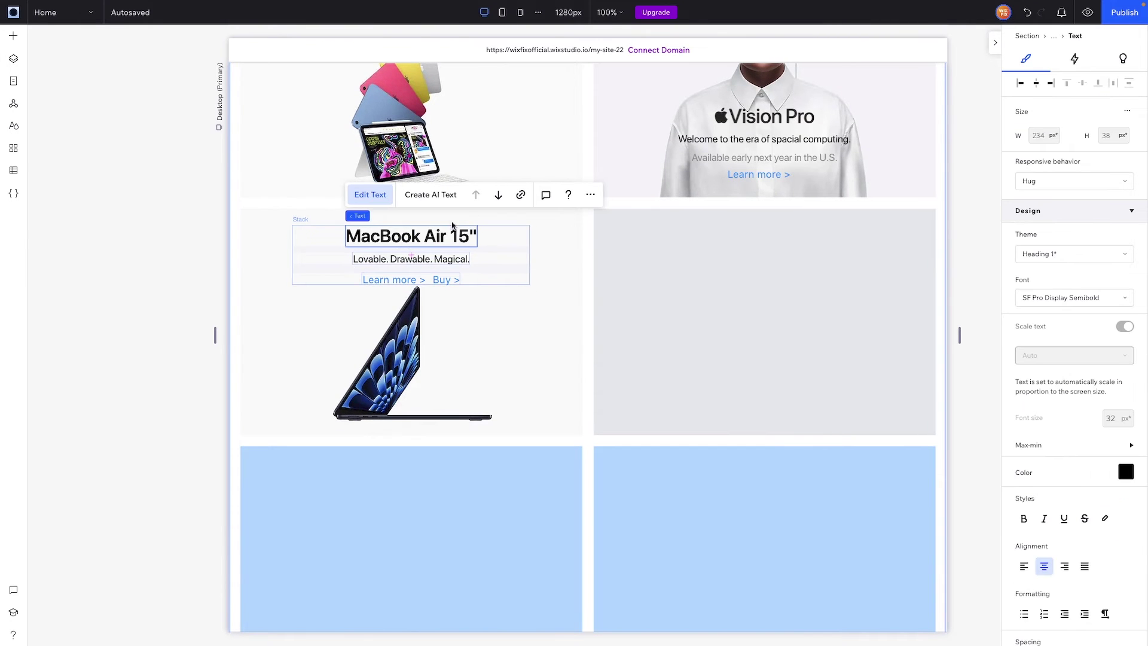
key(super+Tab)
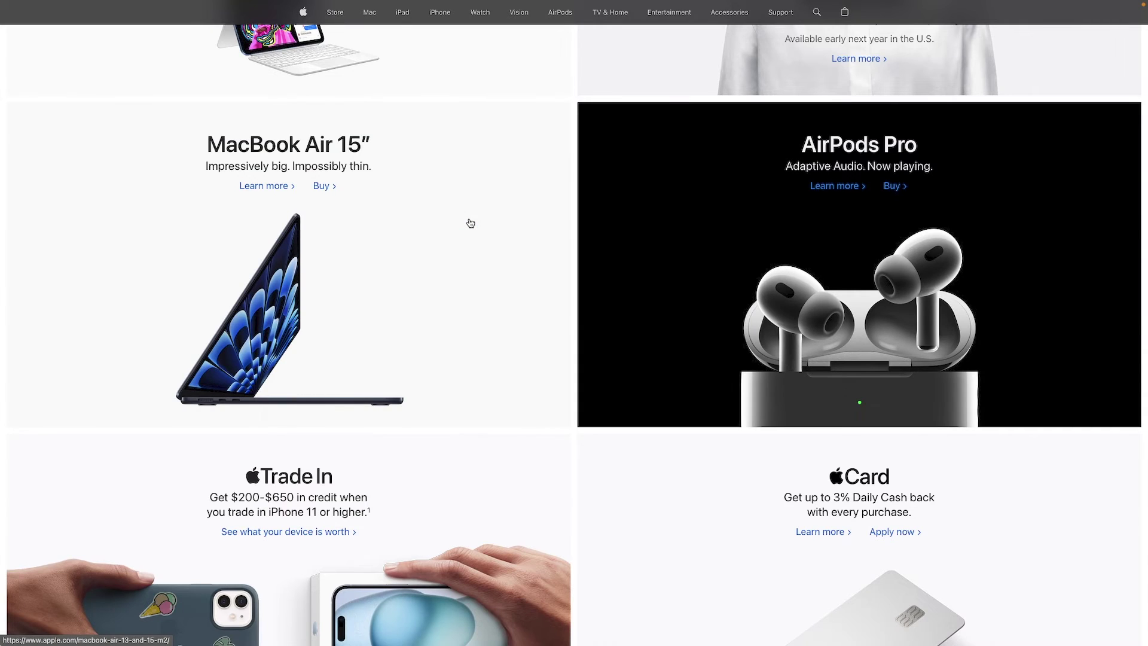
key(super+Tab)
text(Impressively Big. Impossibly Thin.)
- Set the MacBook Air image's bottom margin to -10% so it sits lower beneath the text links
click(454, 299)
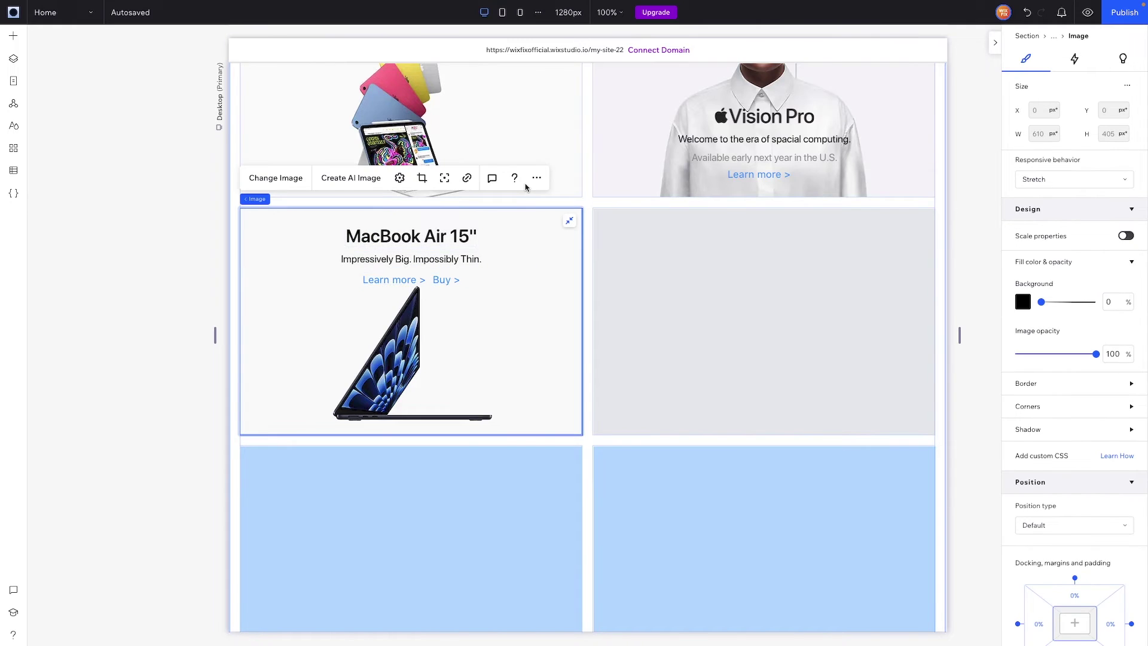
scroll(454, 167, up, 1)
scroll(455, 166, up, 2)
scroll(451, 215, down, 4)
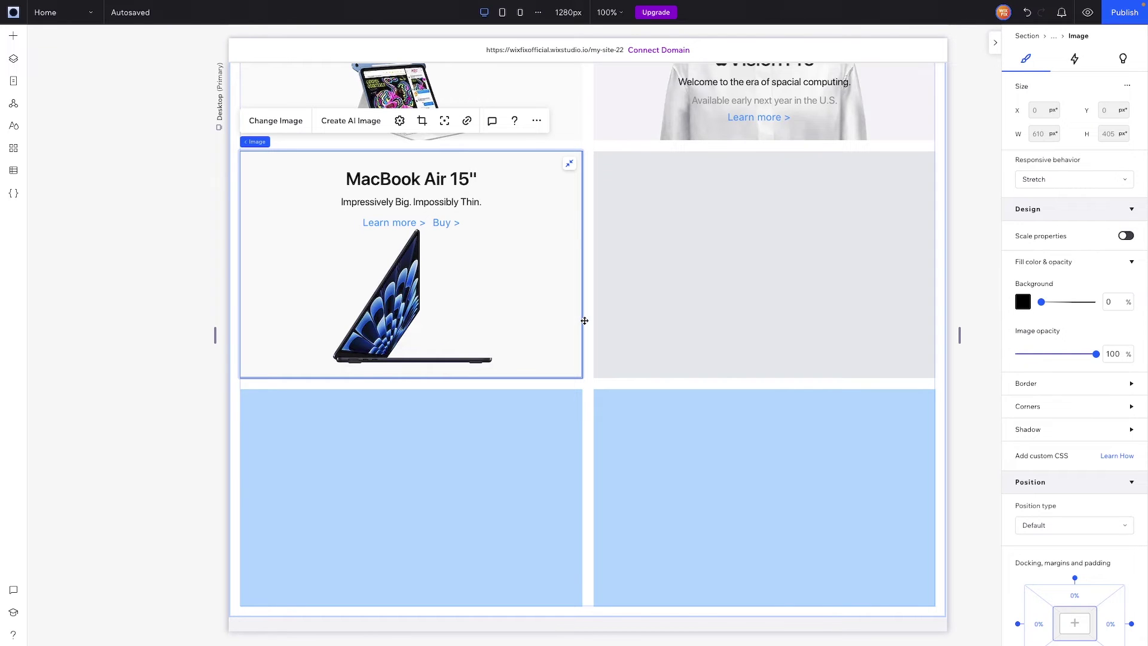
scroll(1092, 305, down, 4)
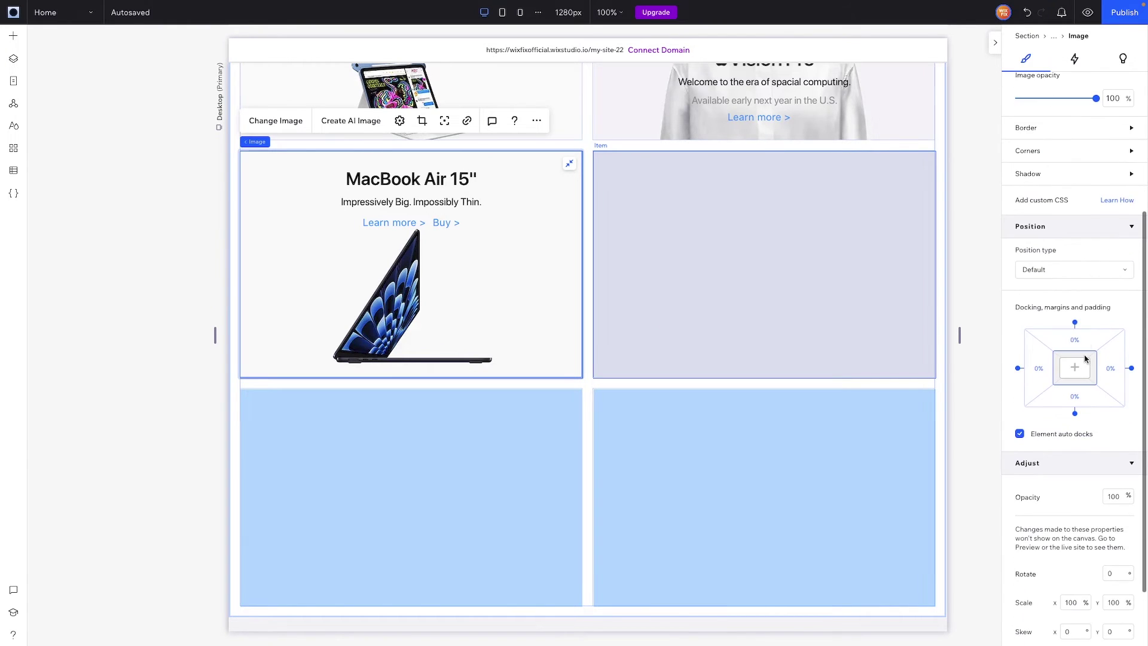
click(1074, 397)
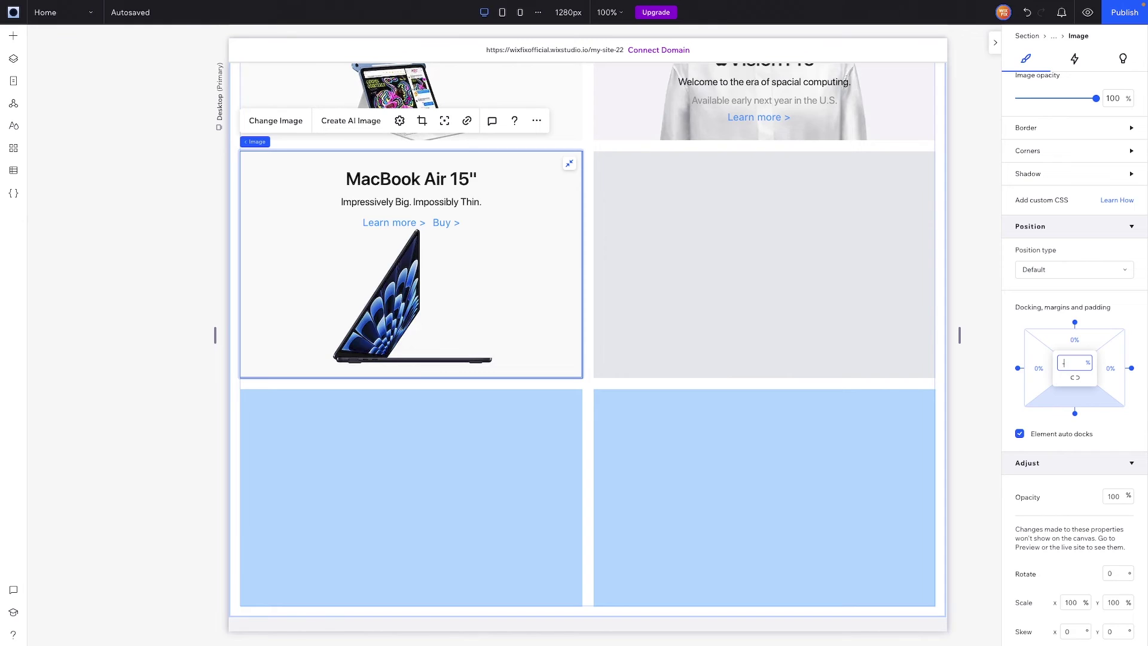
text(-10)
key(Return)
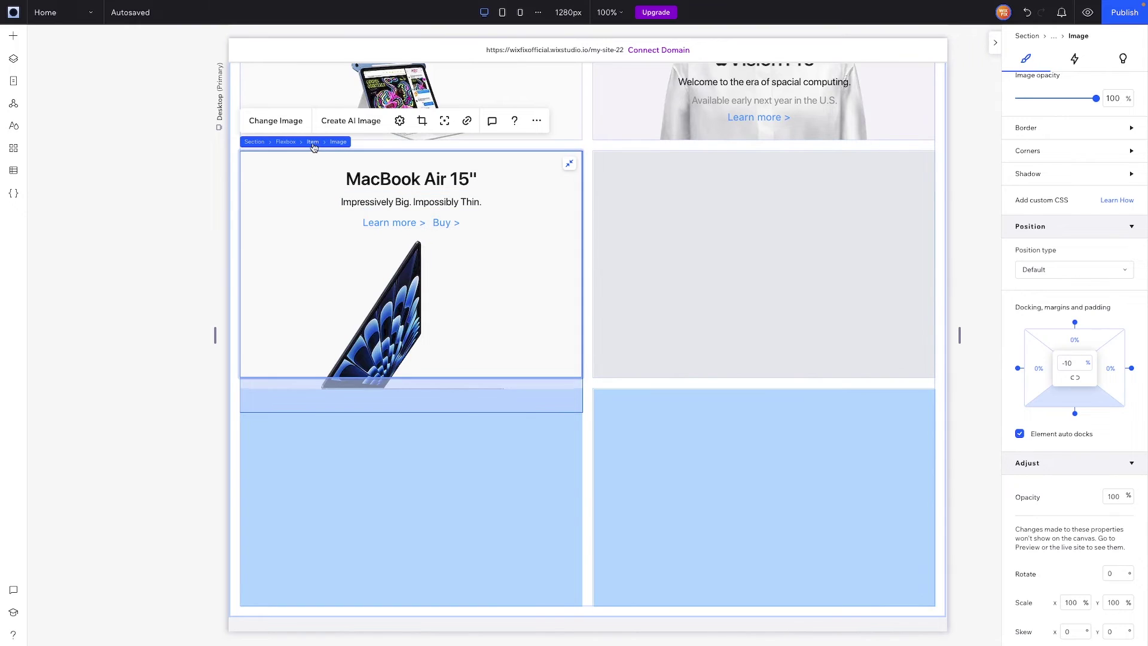
- Set the overflow content of the MacBook Air tile's container item to Hide
click(315, 142)
click(1059, 315)
click(1047, 336)
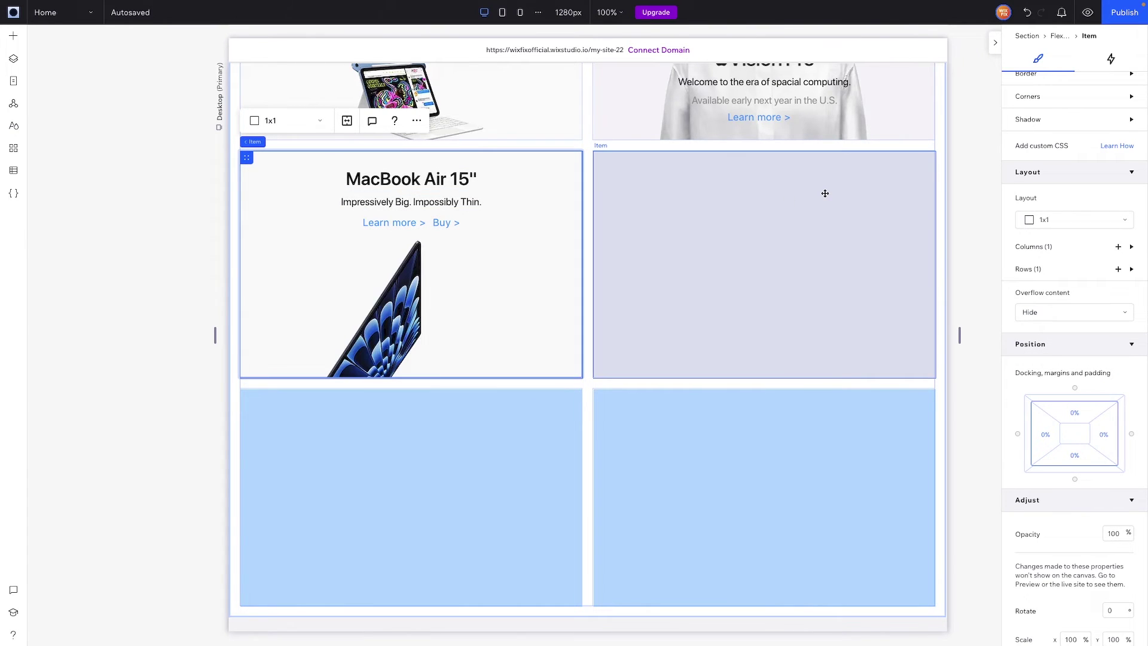
- Check Apple's page for the neighbouring tile, then add the AirPods Pro image to the empty grey tile and stretch it to fill
key(ctrl+Tab)
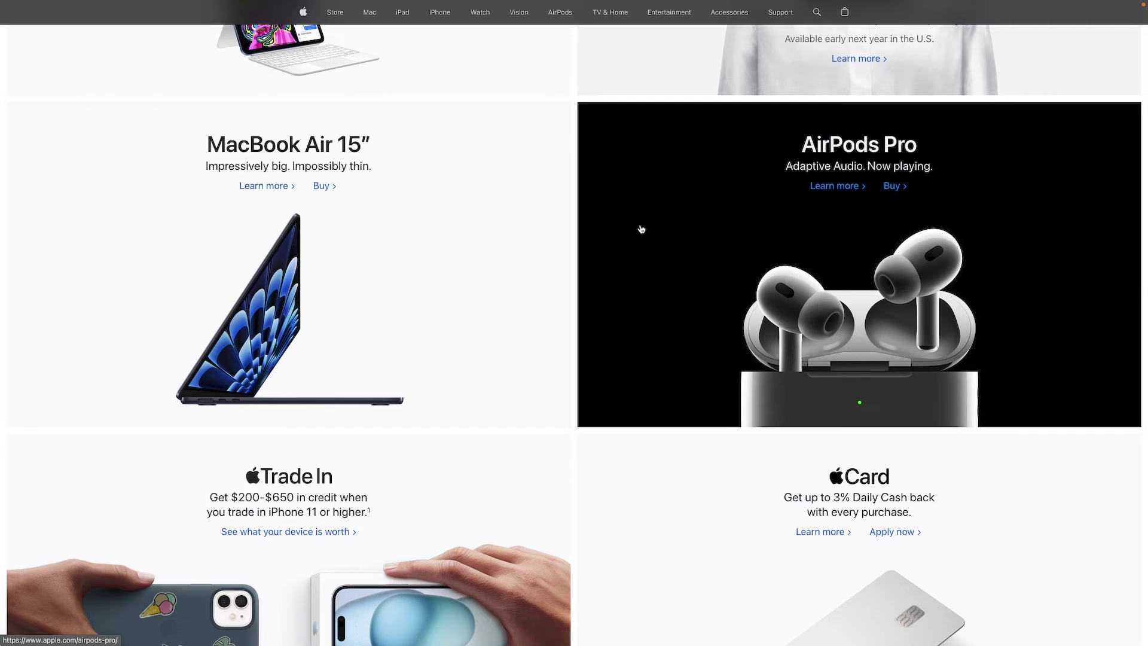
key(ctrl+Tab)
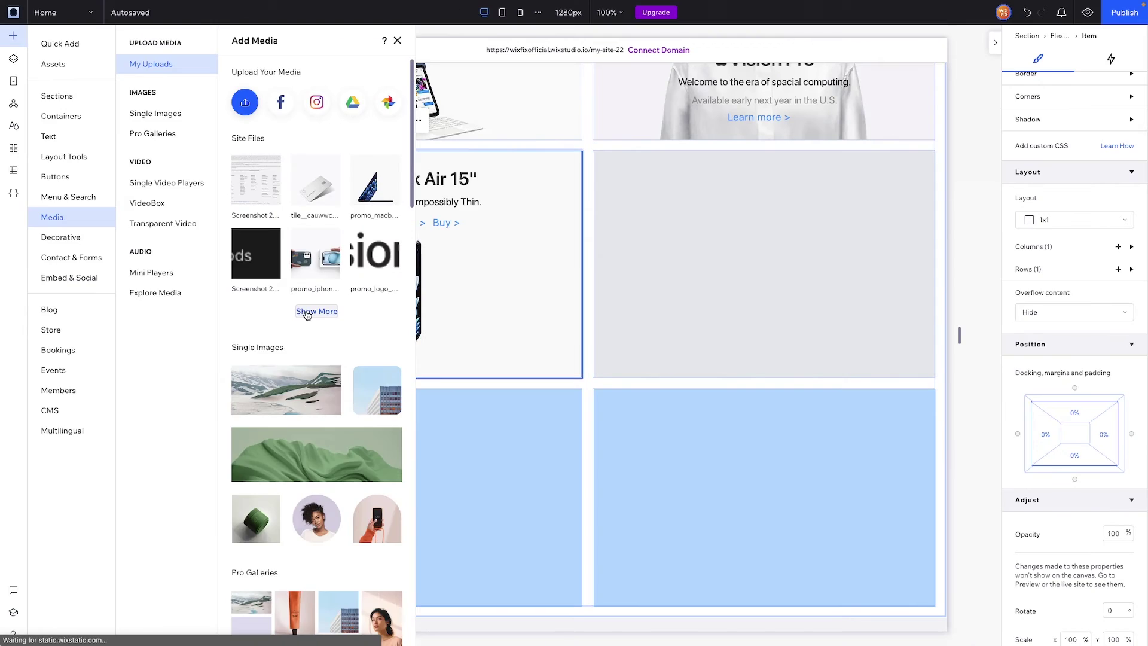
click(304, 313)
double_click(594, 394)
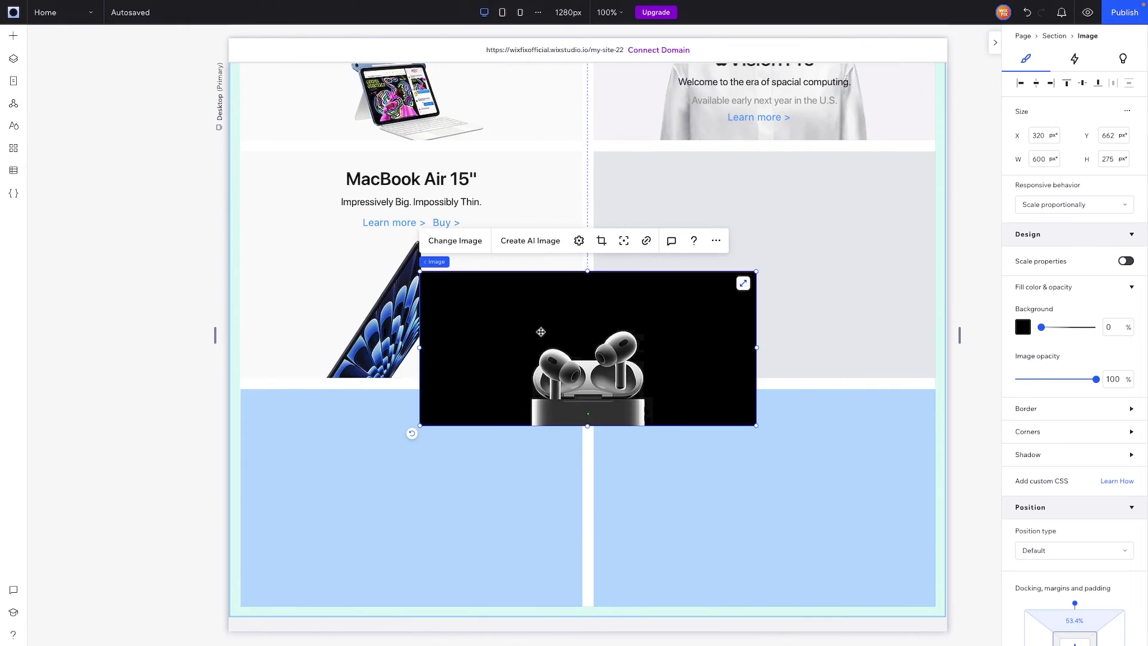
drag(541, 332, 705, 263)
- Copy the MacBook Air text stack and paste it into the AirPods tile
click(388, 192)
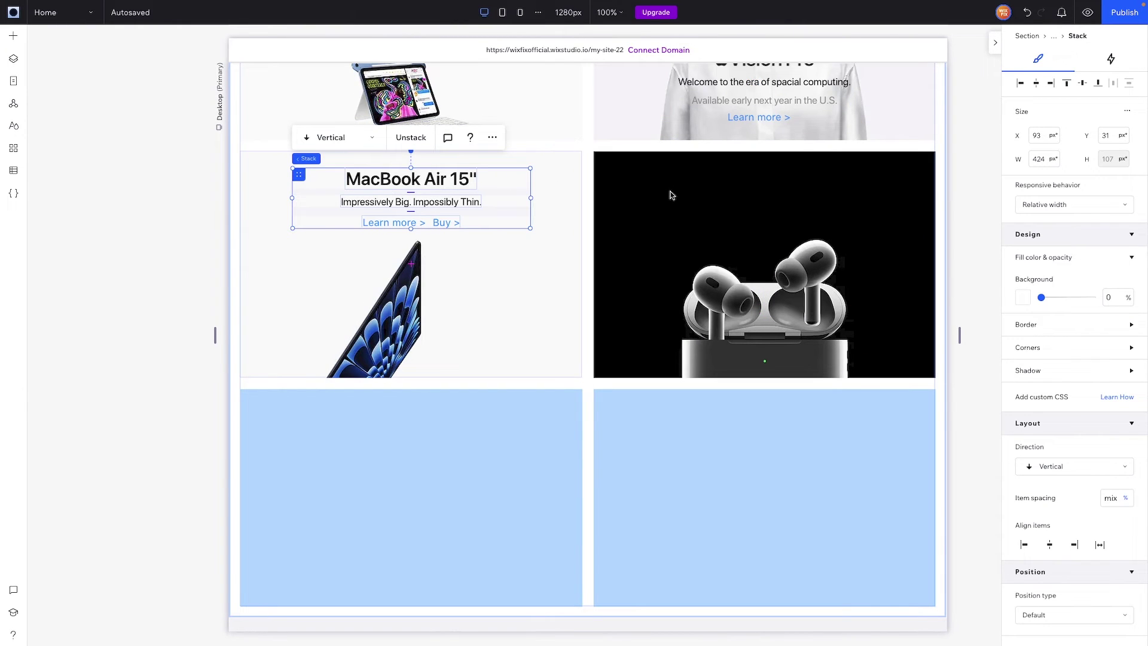
click(705, 200)
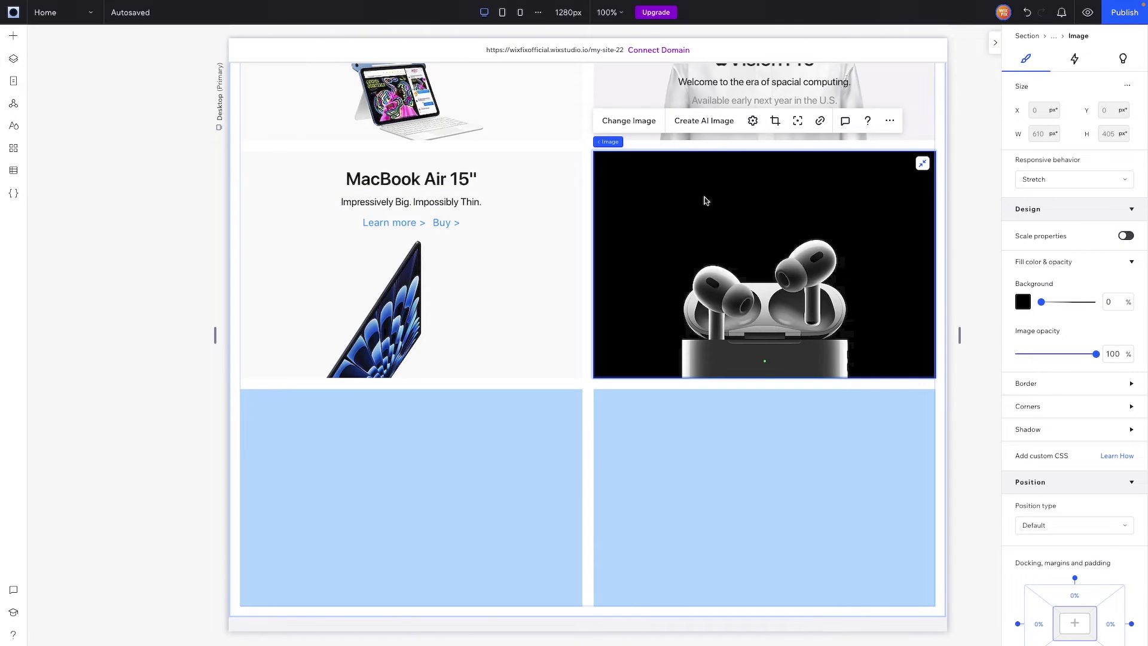
key(ctrl+z)
key(ctrl+z)
- Align the AirPods tile's text stack to the top and set its top margin to 5%
click(1066, 87)
scroll(1068, 359, down, 3)
click(1080, 547)
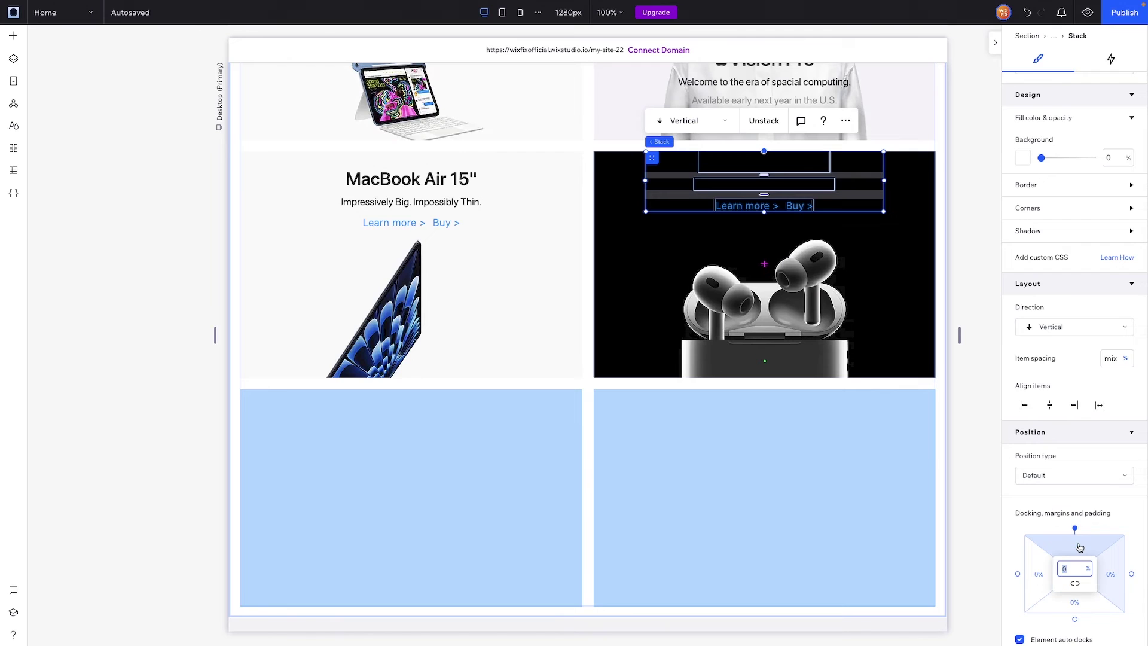
text(5)
key(Return)
- Set the color of the AirPods tile's heading and tagline to white (#FFFFFF)
click(798, 197)
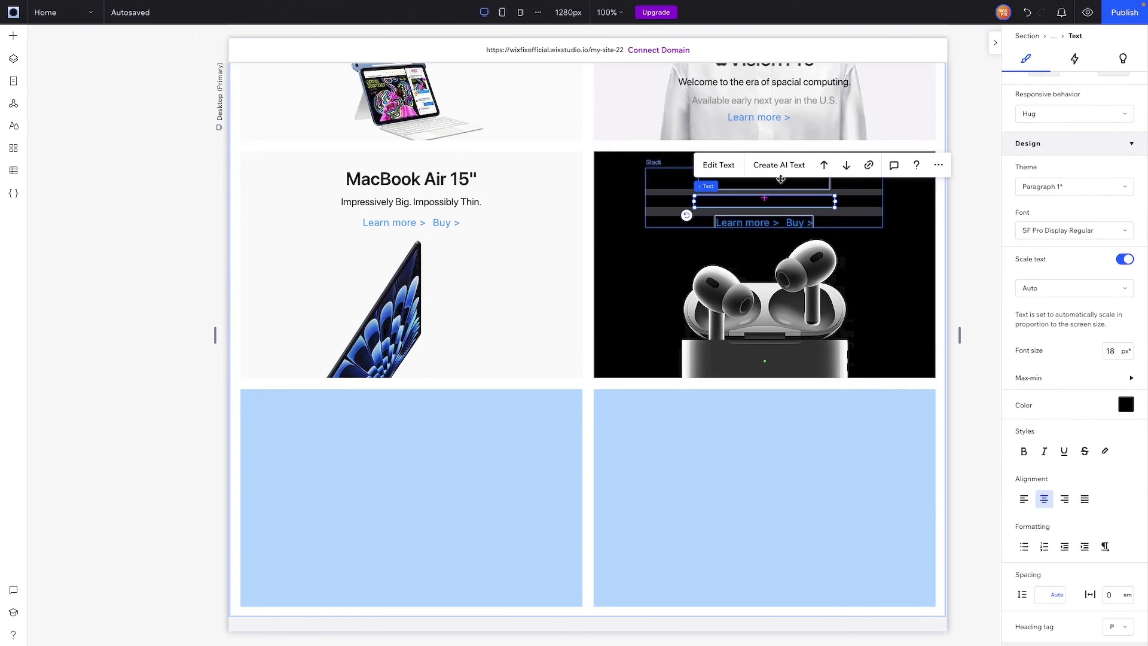
shift+click(780, 179)
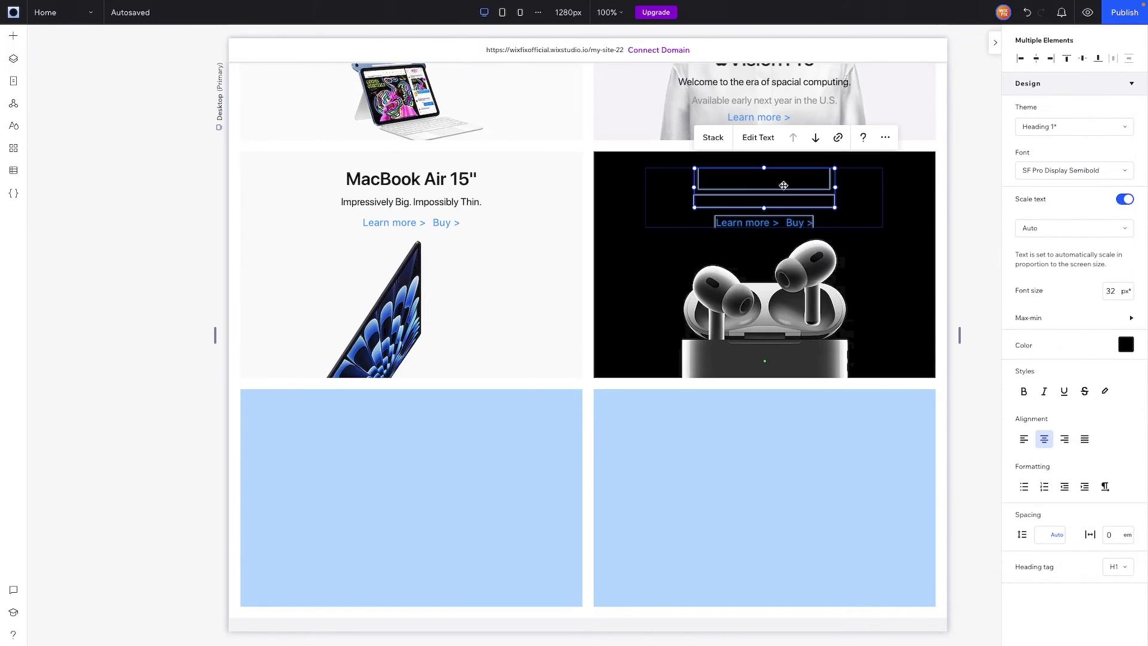
click(1126, 345)
click(1036, 460)
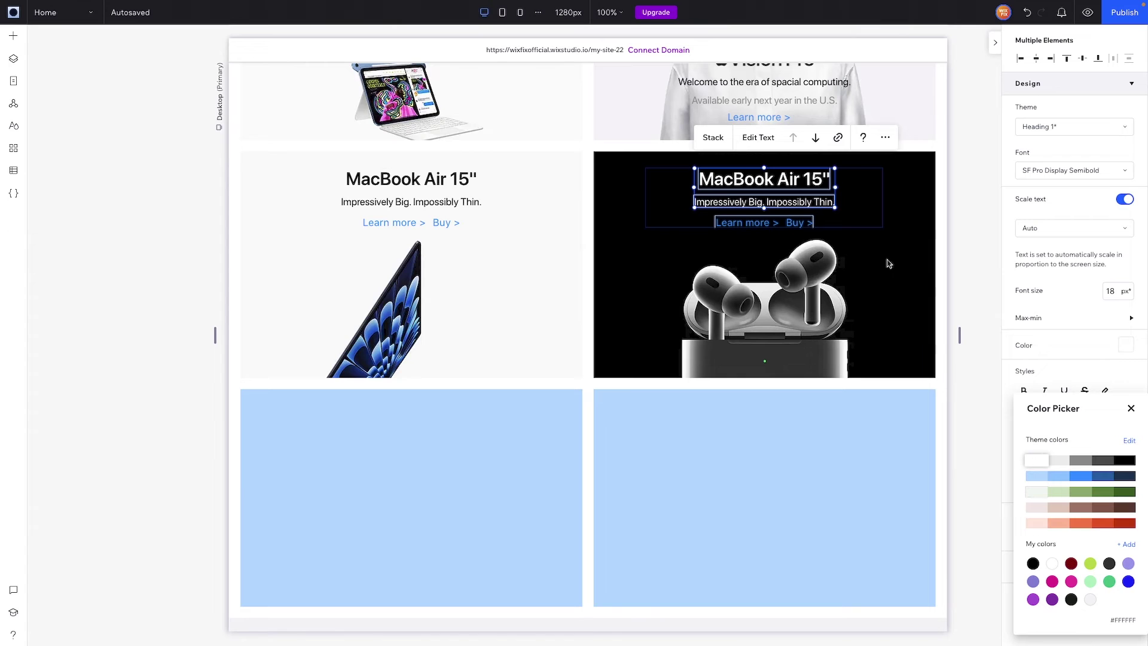
- Change the white heading to "AirPods Pro" and its tagline to "Adaptive Audio. Now Playing."
click(776, 181)
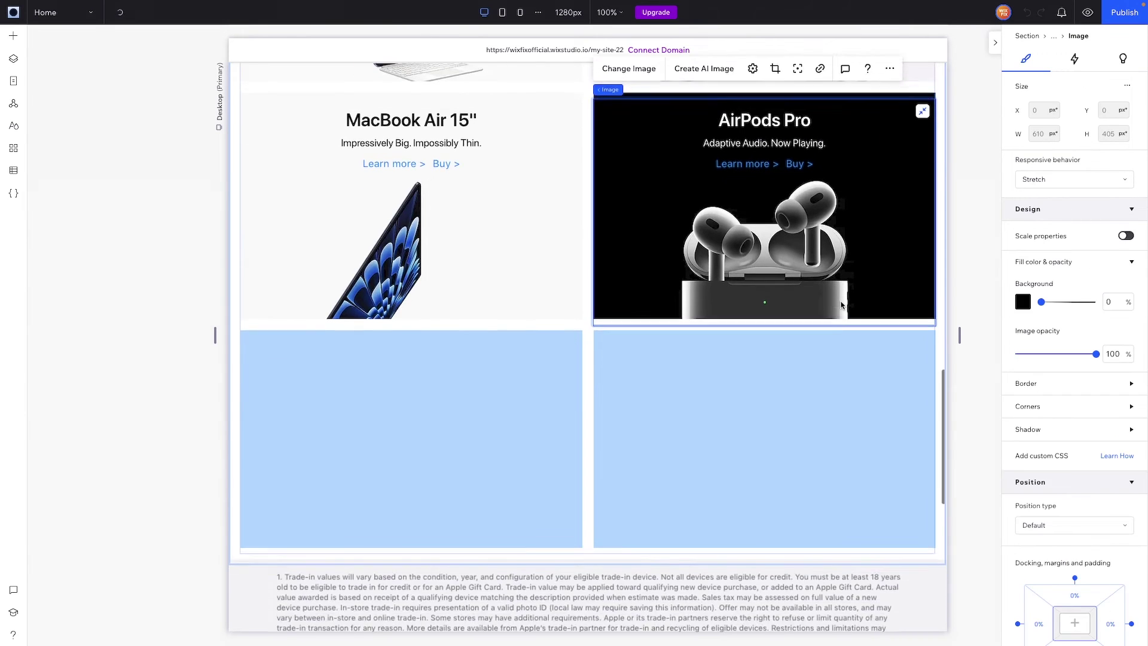
scroll(841, 305, down, 2)
click(842, 305)
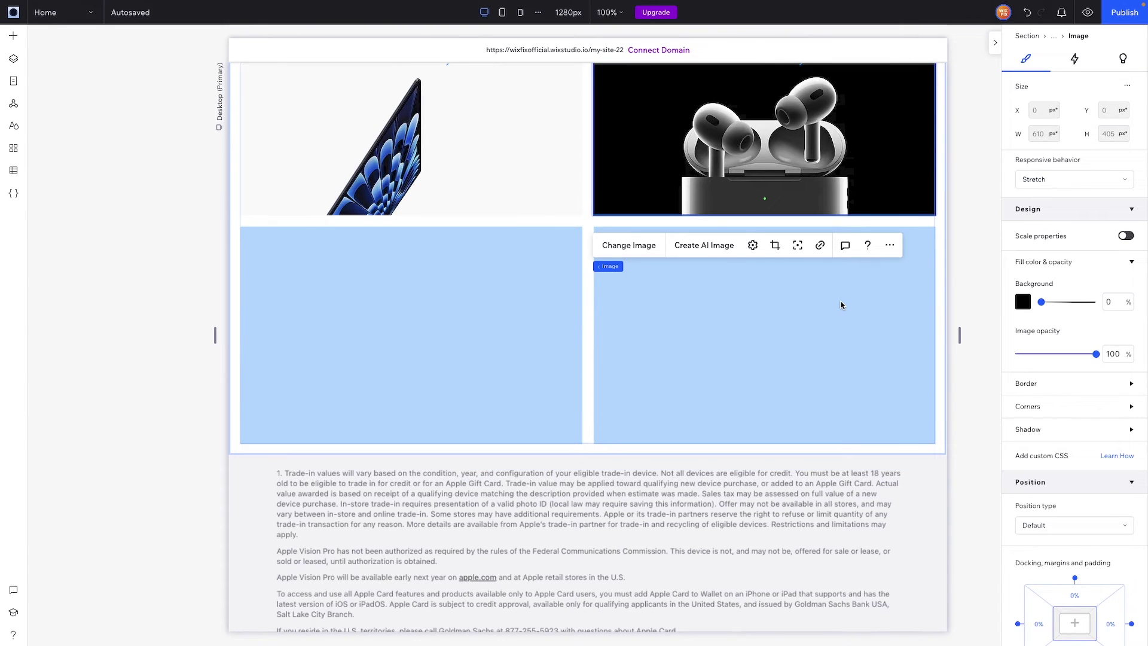
- Check the last tiles on Apple's page, then add the Apple Card image to the blue tile below the AirPods and stretch it
key(ctrl+Tab)
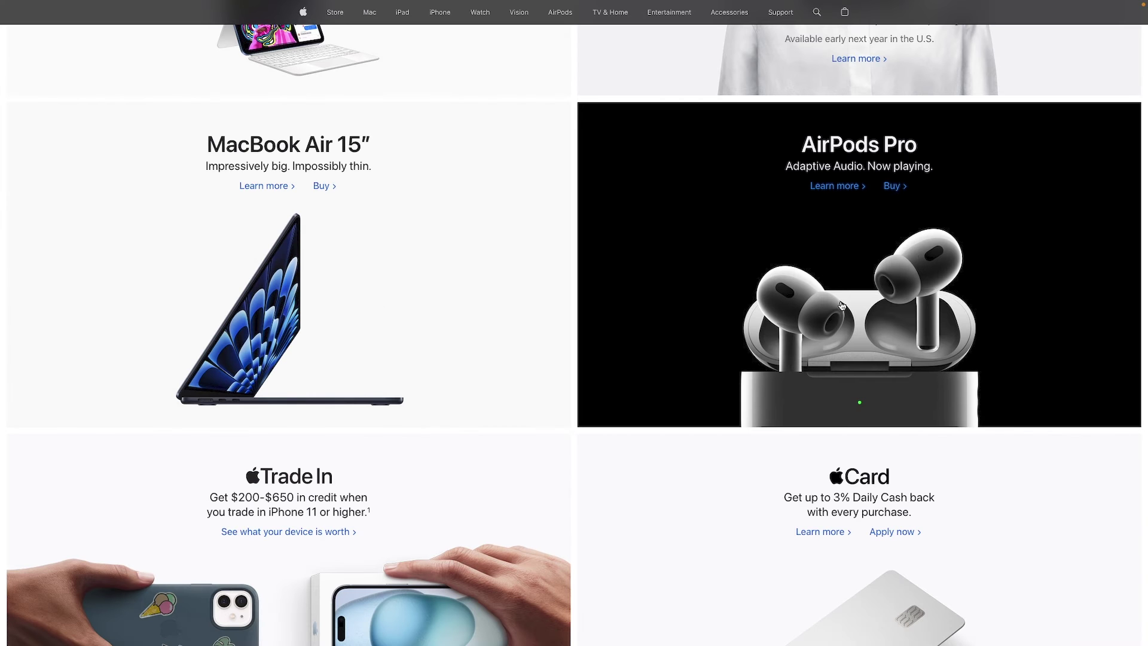
scroll(427, 212, down, 5)
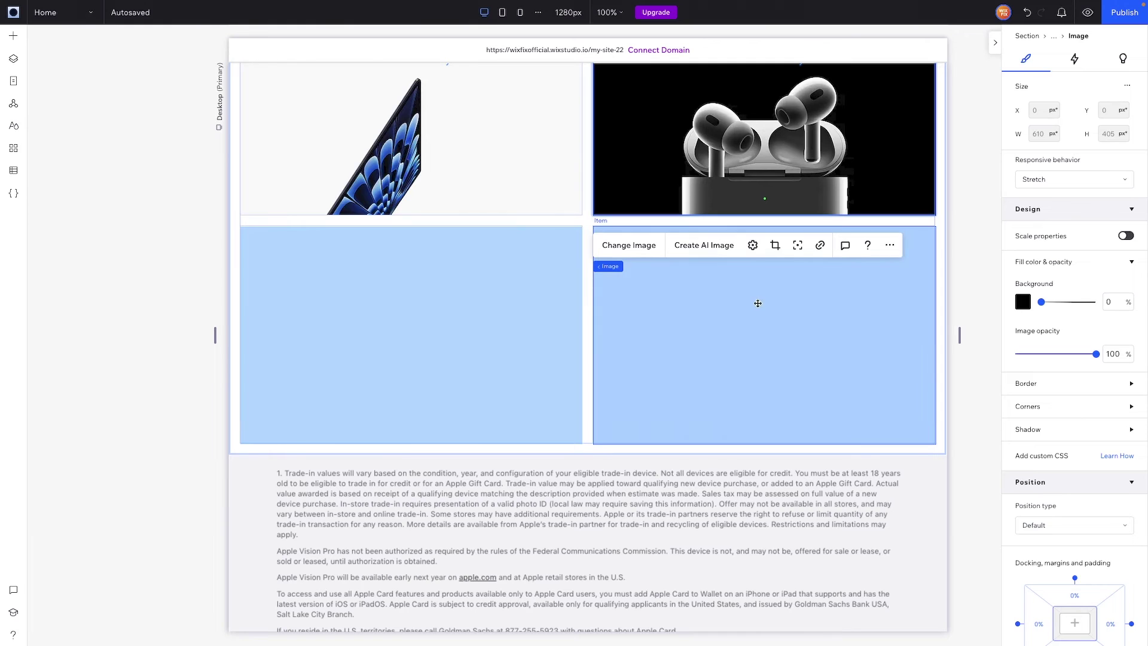
click(13, 37)
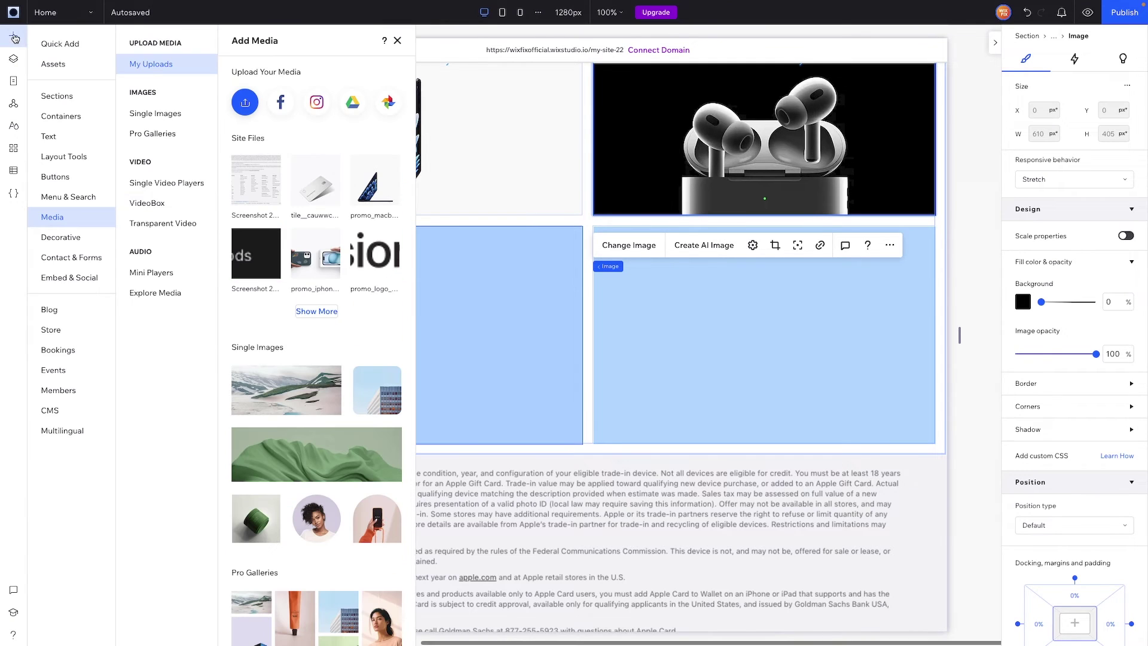
drag(319, 191, 763, 299)
click(921, 196)
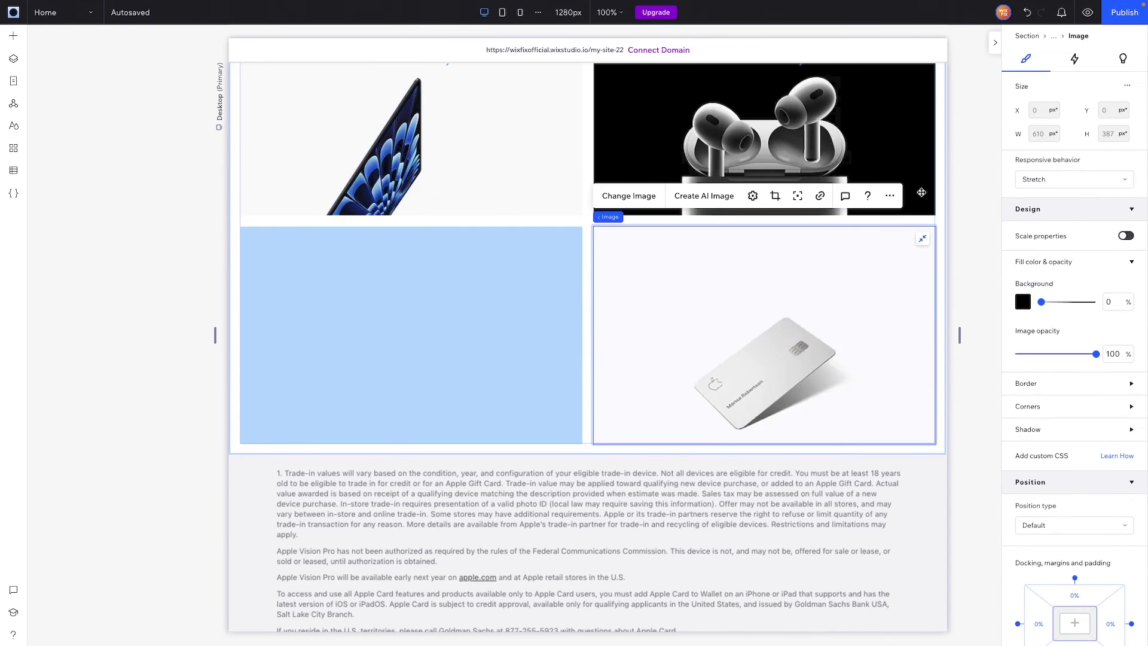
- Copy the MacBook Air text stack into the top of the Apple Card tile with a 5% top margin
scroll(512, 281, up, 5)
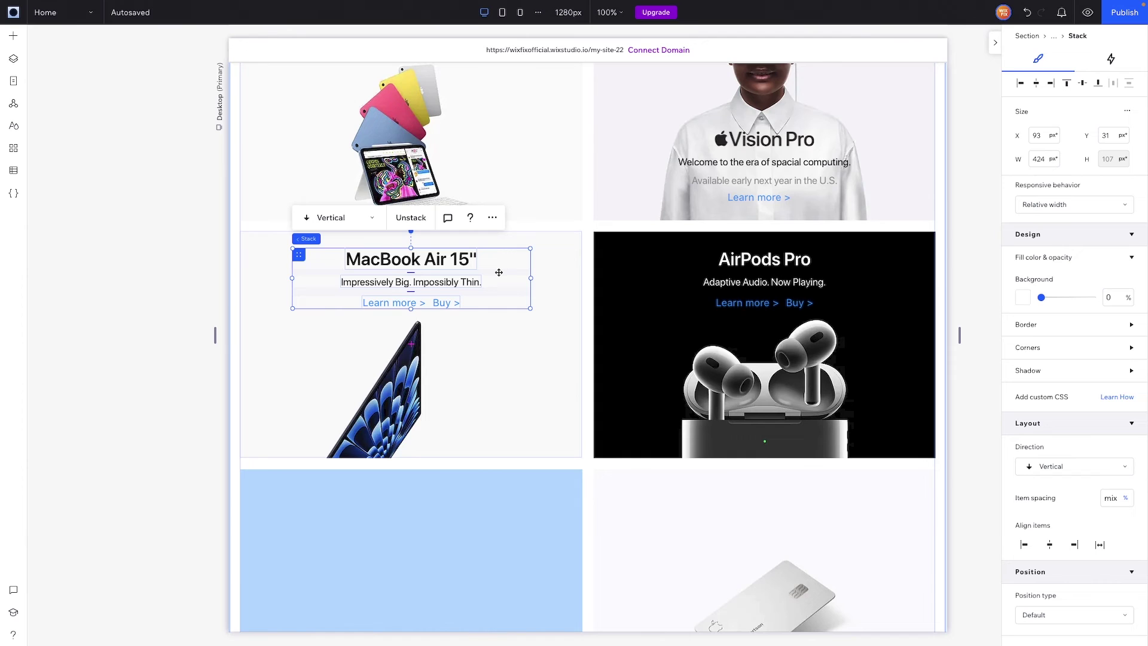
scroll(499, 272, down, 4)
click(752, 271)
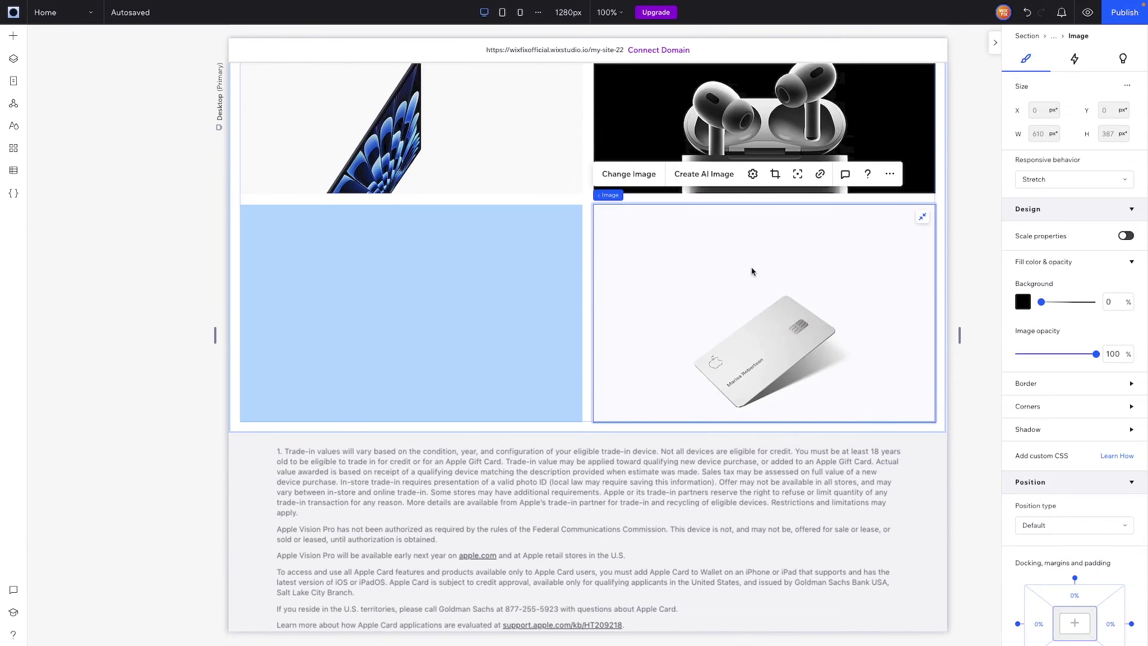
key(ctrl+v)
scroll(1074, 418, down, 3)
click(1079, 517)
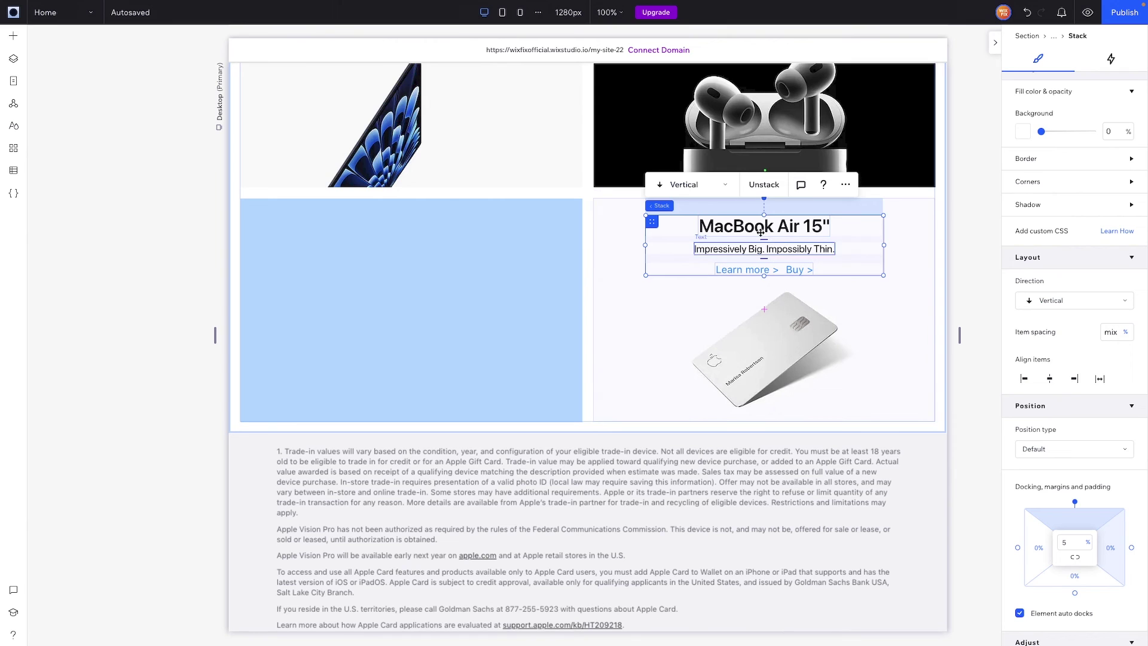
- Add the Apple Card logo image to the Apple Card tile's text stack, delete the MacBook Air 15" heading there and enlarge the logo
click(9, 38)
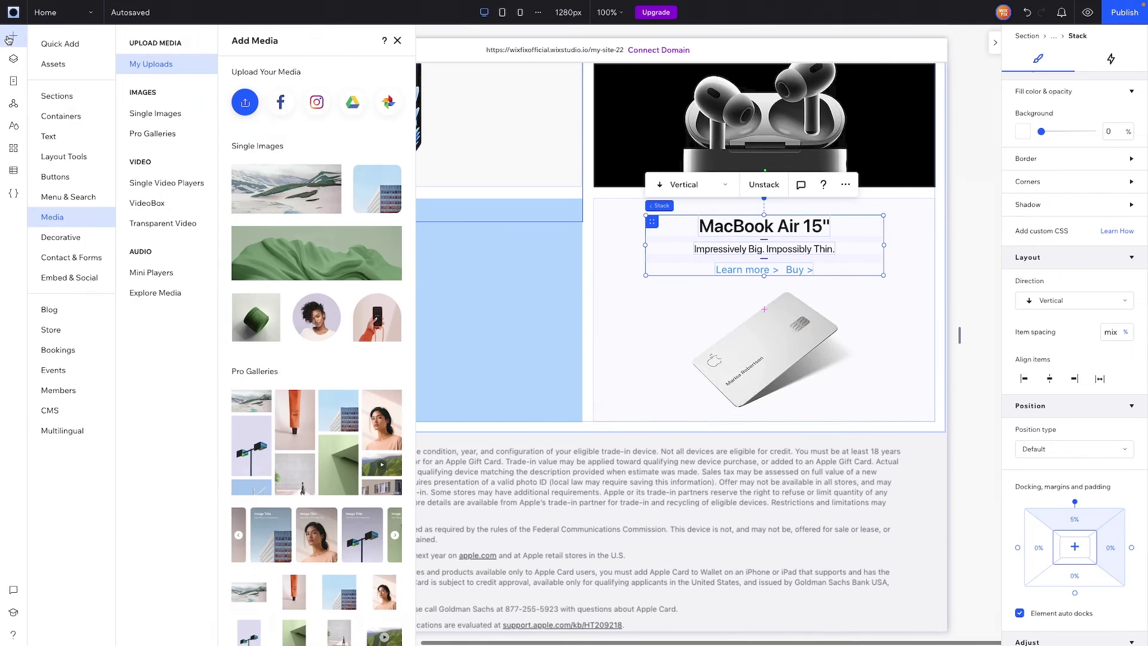
click(309, 314)
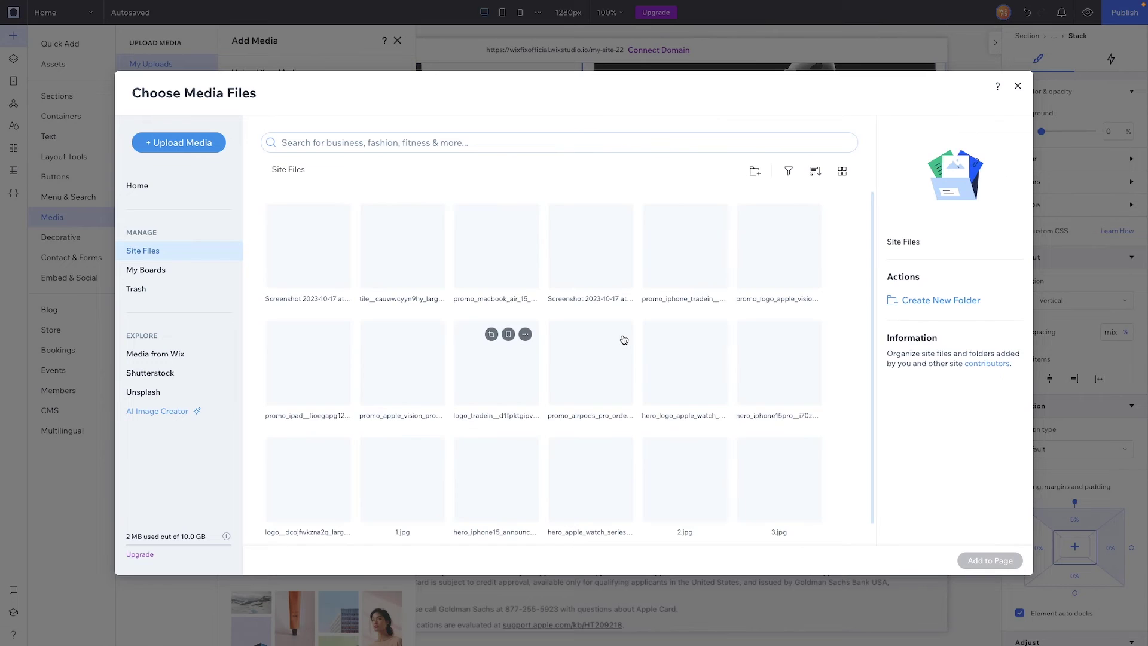
scroll(496, 380, down, 1)
double_click(312, 476)
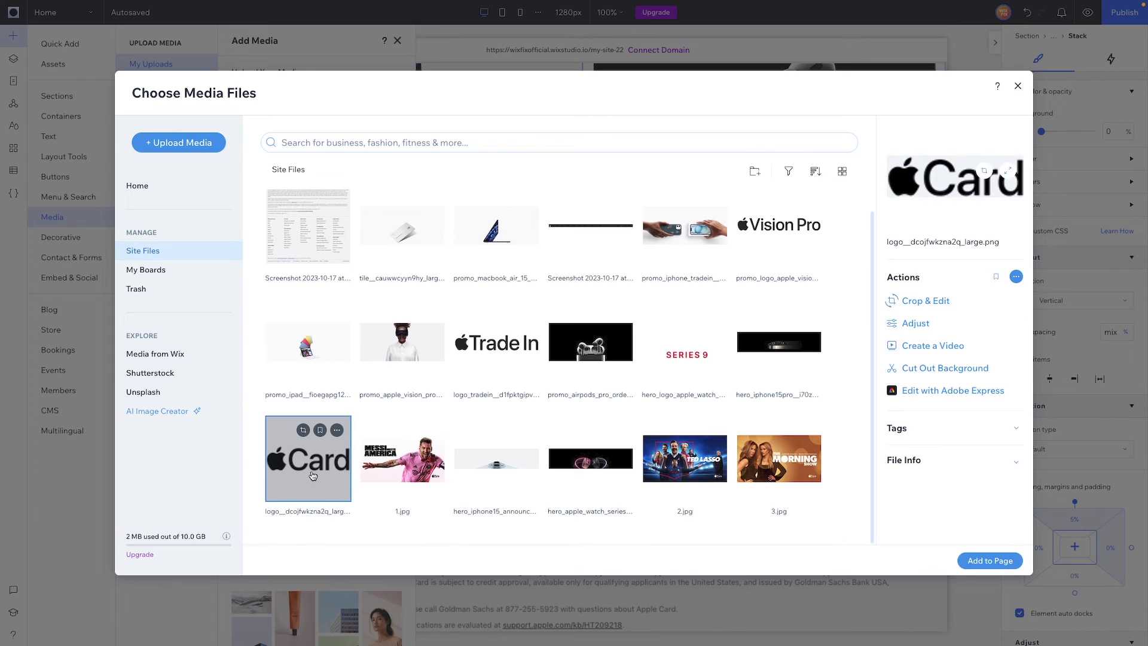
drag(574, 352, 800, 218)
click(800, 217)
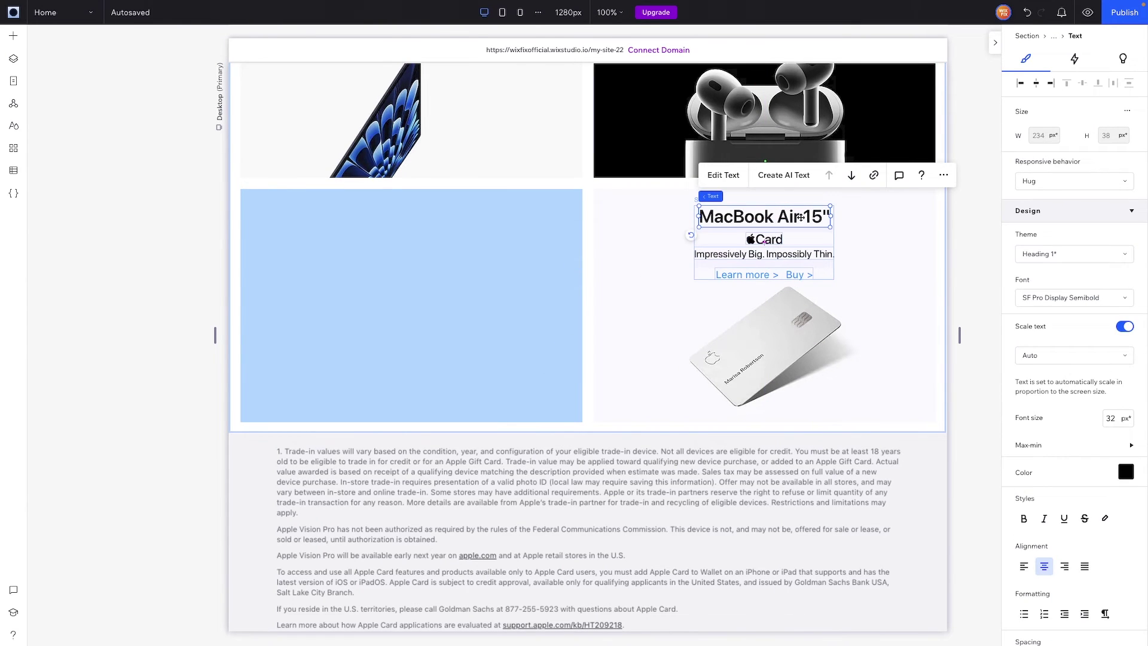
key(Delete)
click(765, 237)
drag(765, 237, 793, 237)
- Change the Apple Card tile's tagline to "Get up to 3% Daily Cash back with every purchase." and its Buy link to "Apply Now >"
click(778, 228)
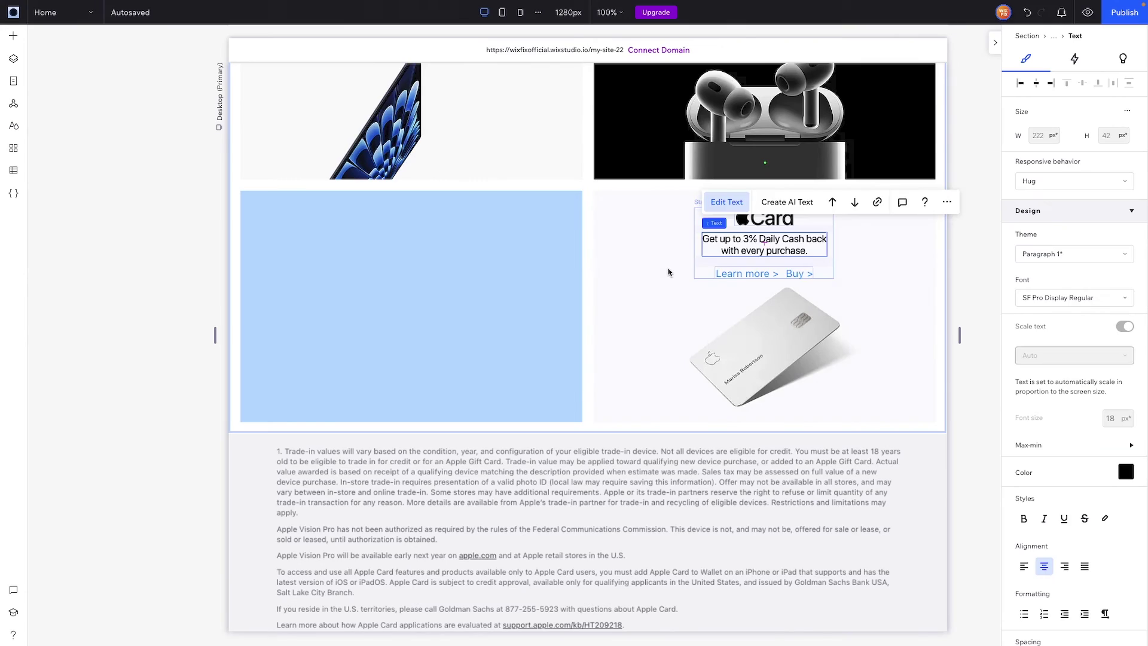
click(803, 274)
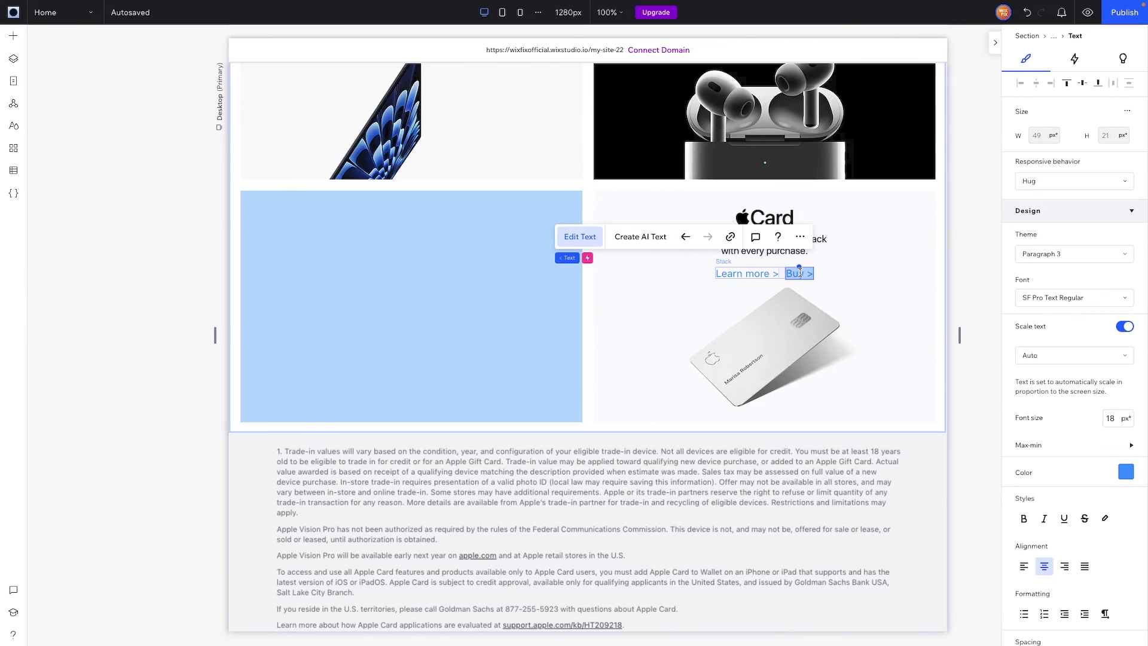
double_click(802, 274)
text(Apply Now)
click(885, 331)
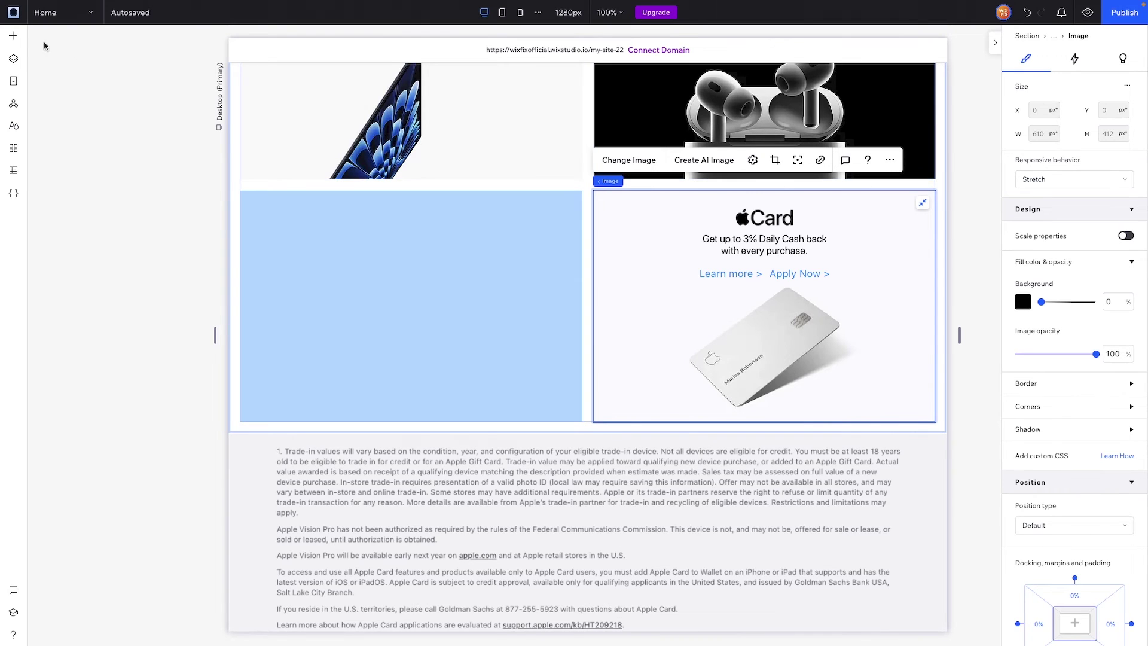
- Add the iPhone trade-in image to the empty blue tile beside Apple Card and stretch it to fill the tile
click(12, 37)
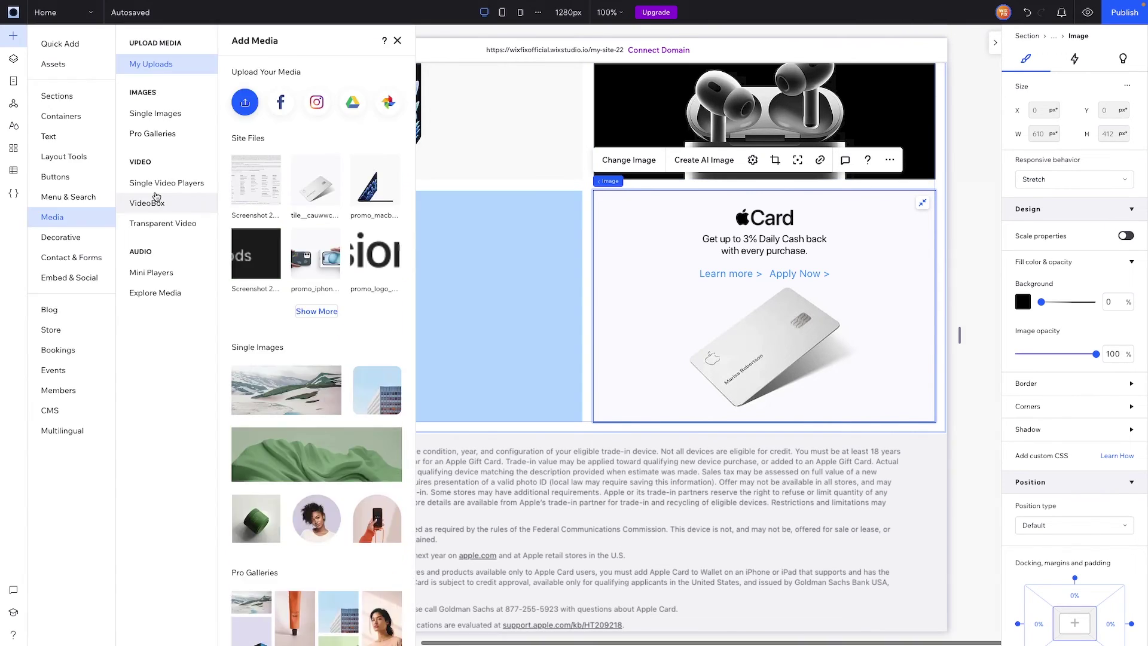
click(490, 239)
drag(491, 238, 491, 239)
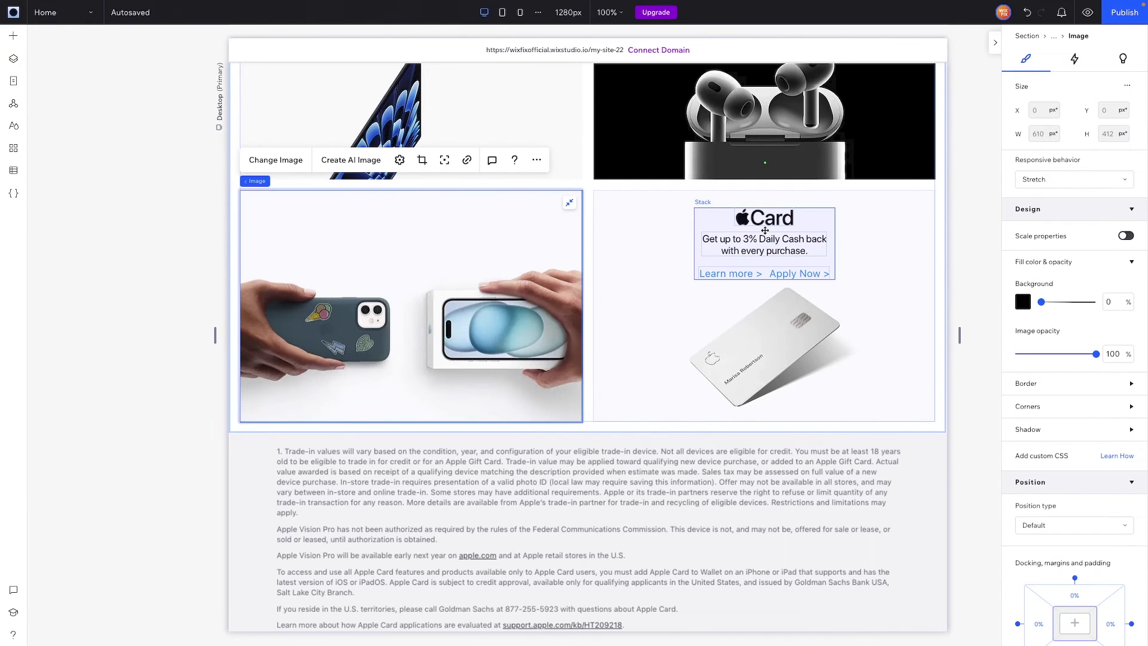
- Copy the Apple Card text stack into the top of the trade-in tile with a 5% top margin
click(765, 231)
click(366, 236)
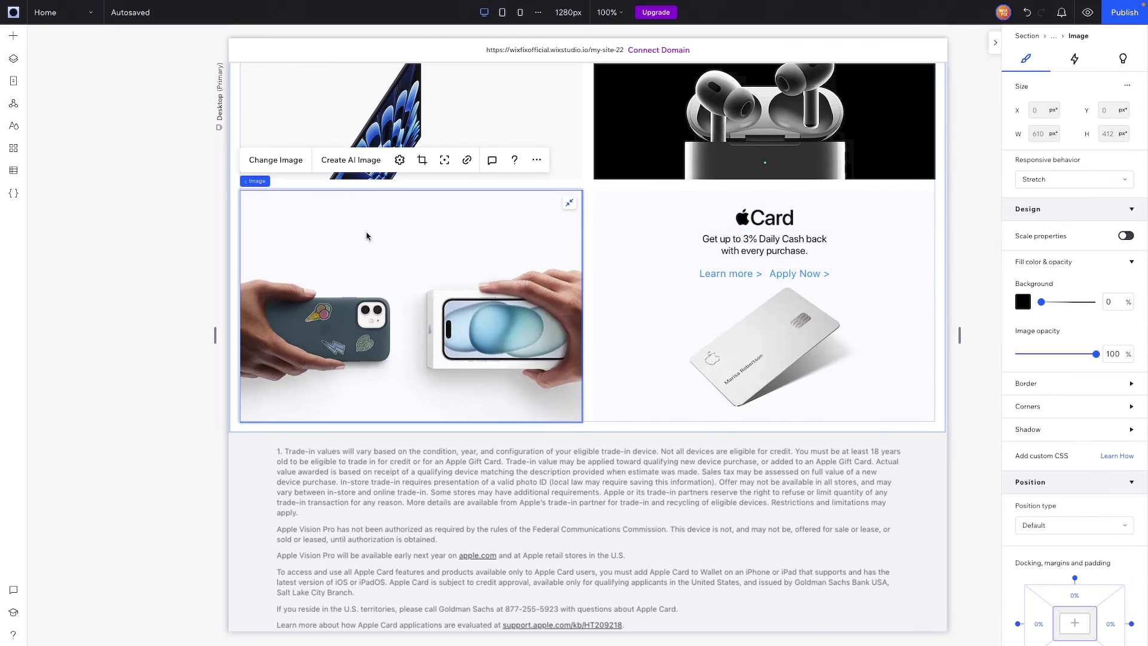
key(Escape)
key(ctrl+v)
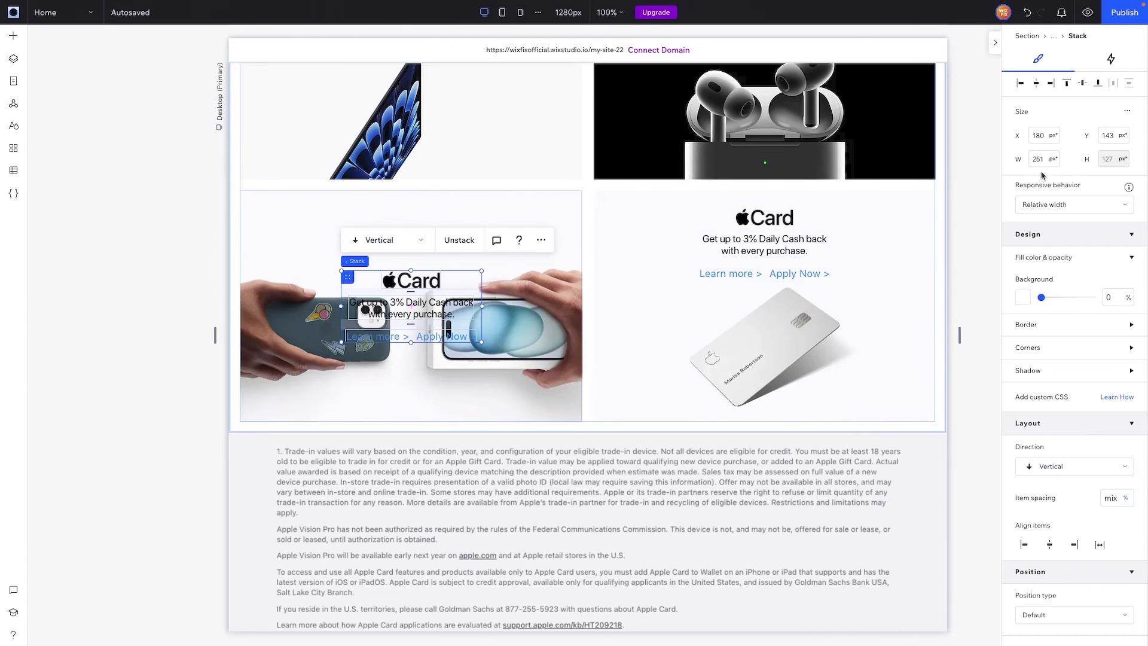
scroll(1074, 544, down, 4)
click(1075, 454)
click(1079, 474)
text(5)
key(Return)
- Replace the copied Card logo in the trade-in tile with the Trade In logo and widen it to show the whole logo
click(412, 217)
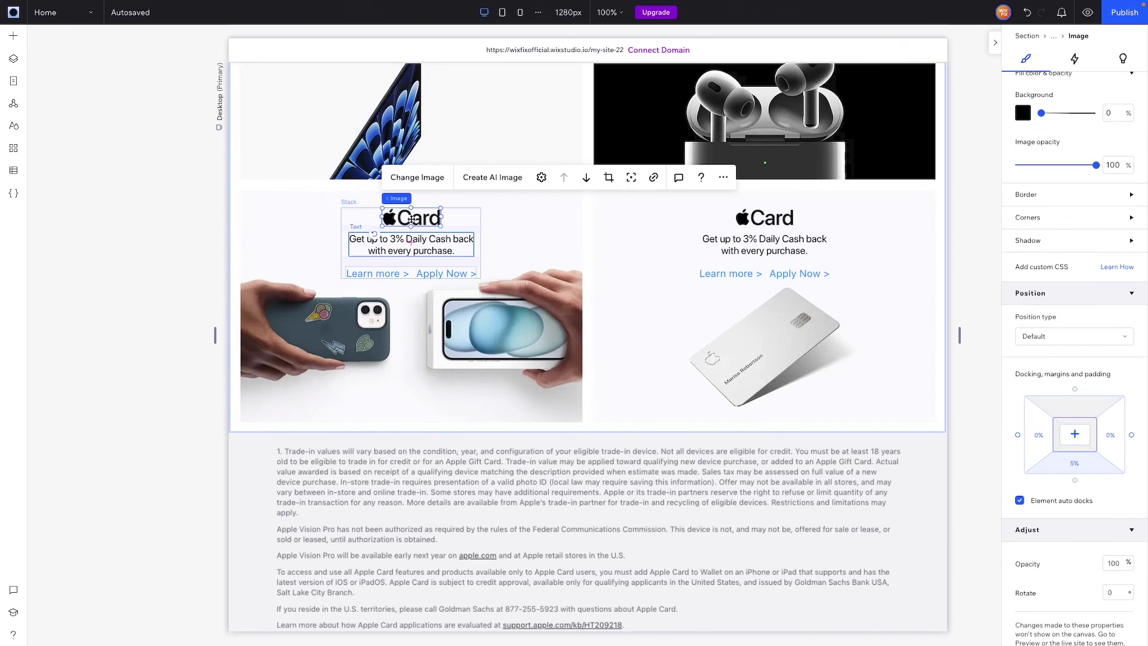
click(409, 177)
click(497, 374)
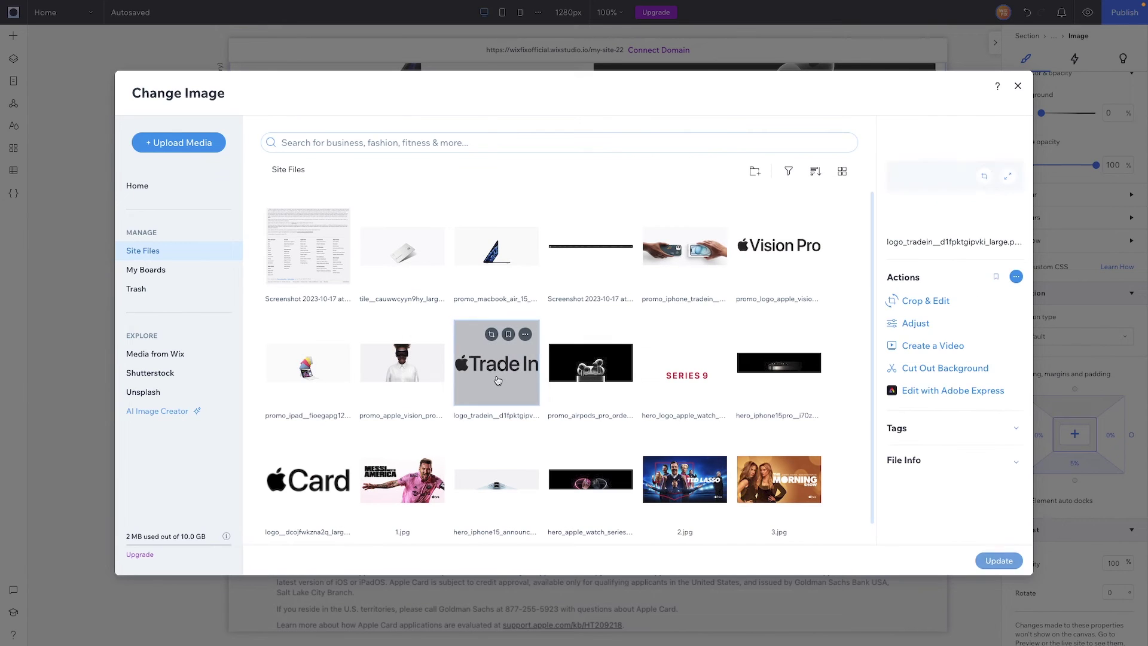
double_click(497, 376)
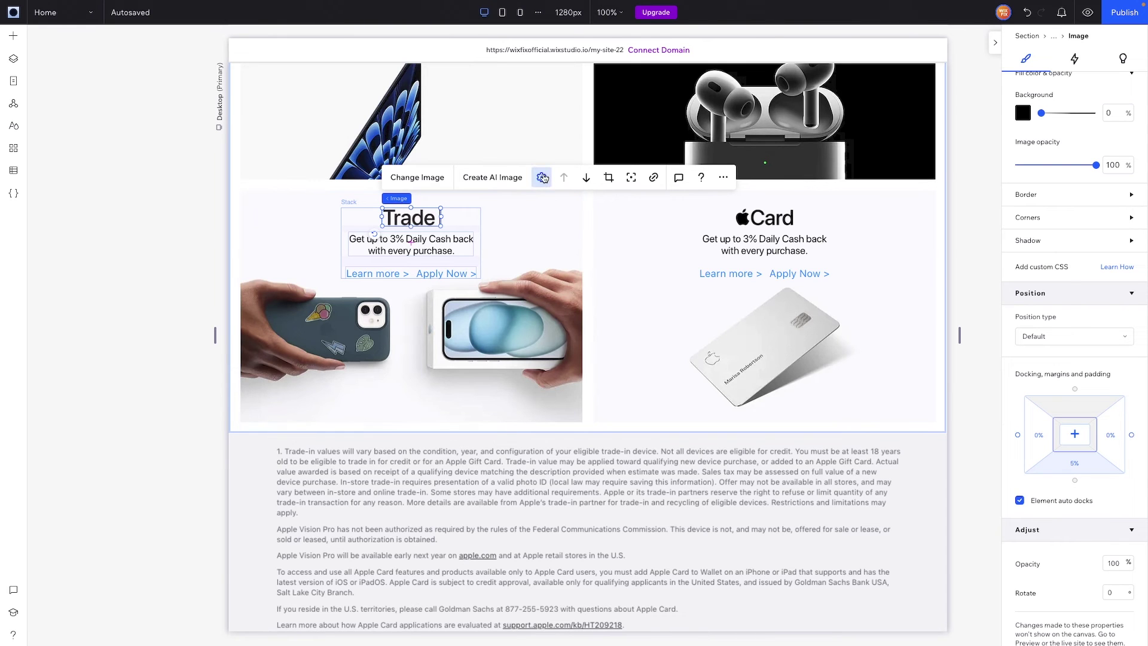
click(542, 177)
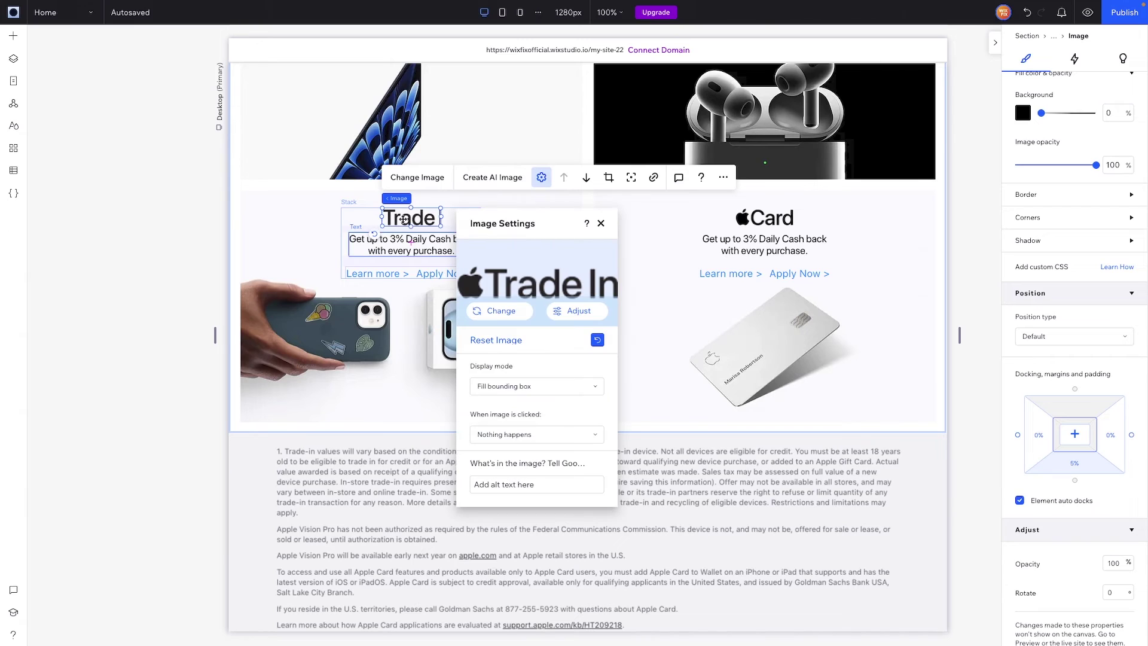
click(597, 341)
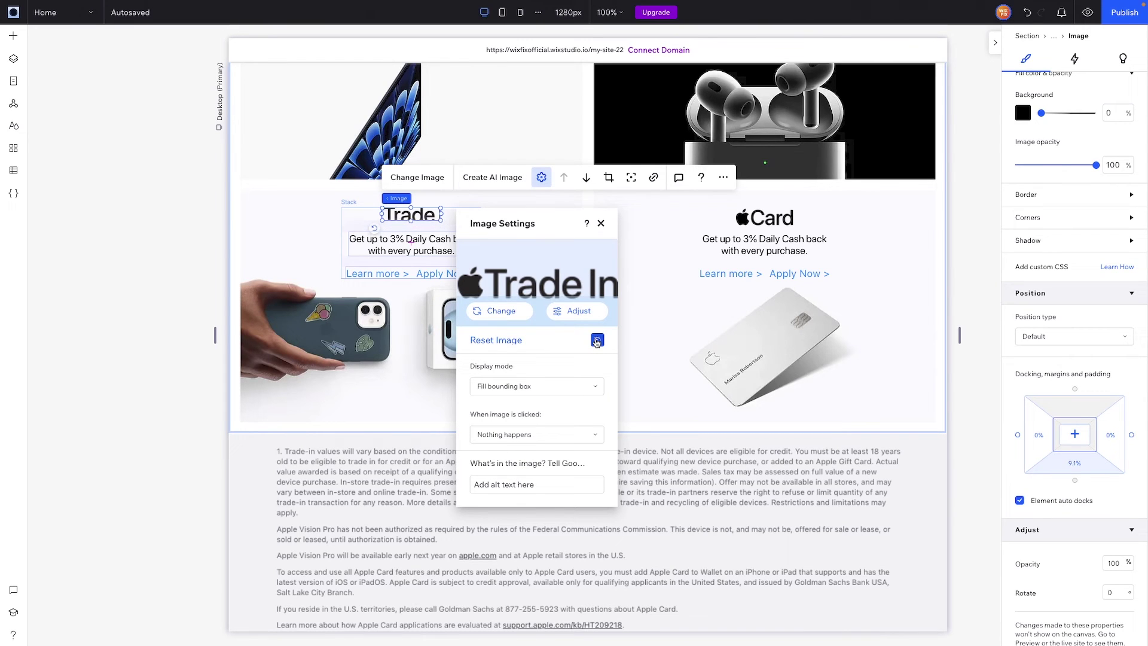
click(447, 228)
click(447, 227)
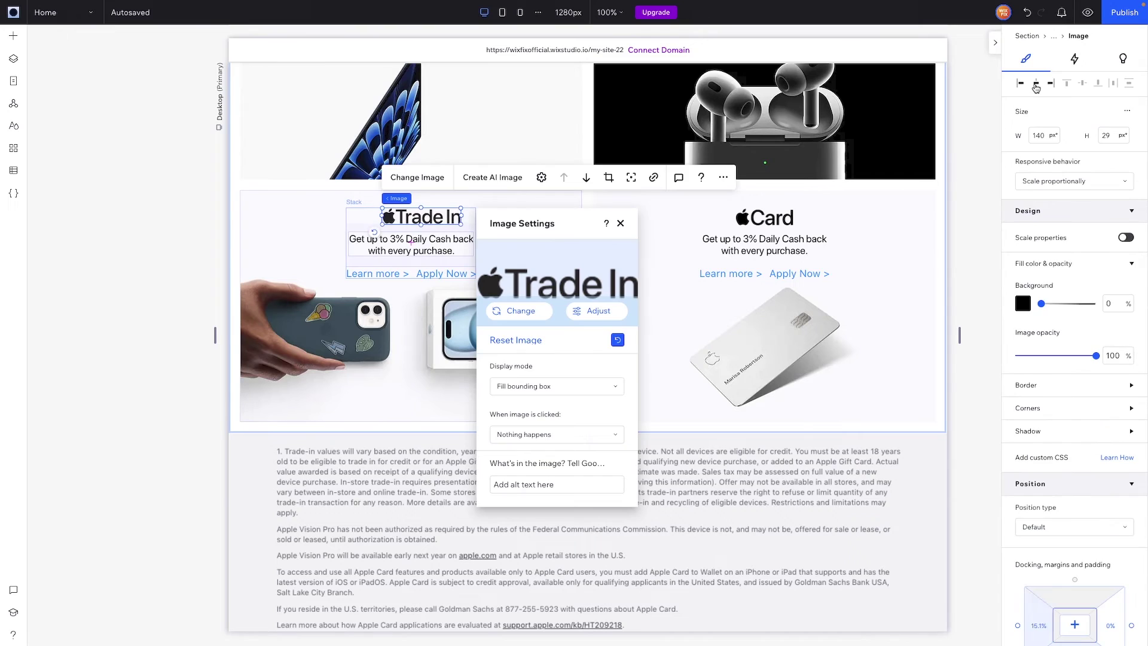
- Change the tile's text to "Get $200 - $650 in credit when you trade an iPhone 11 or higher." with one link, "See what your device is worth >"
click(438, 275)
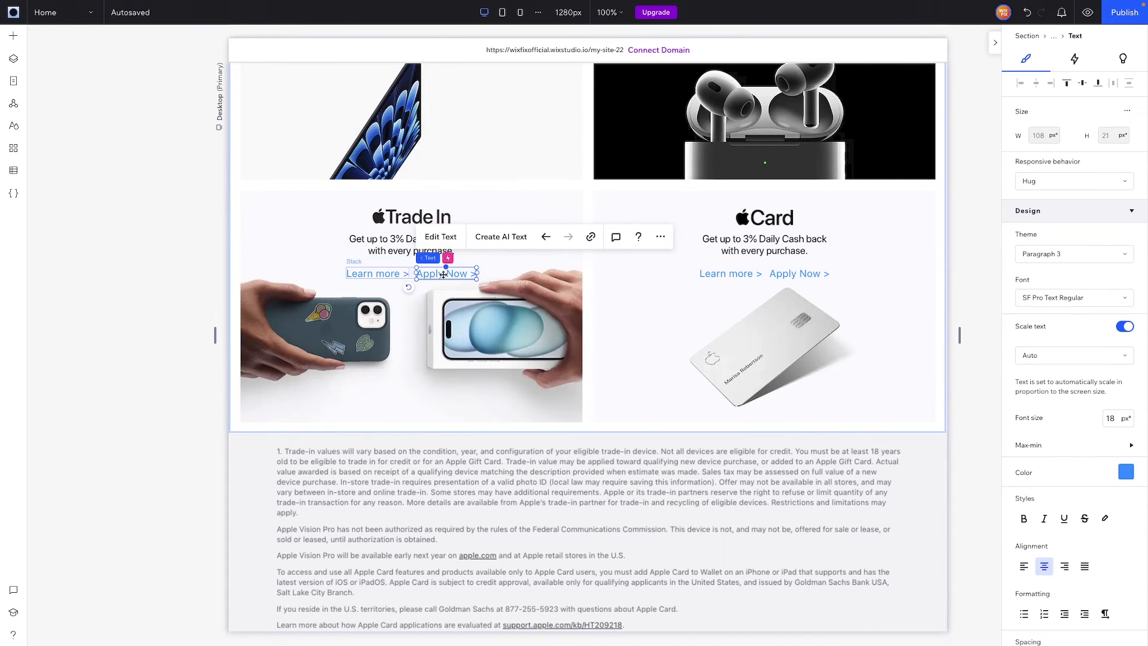
key(Escape)
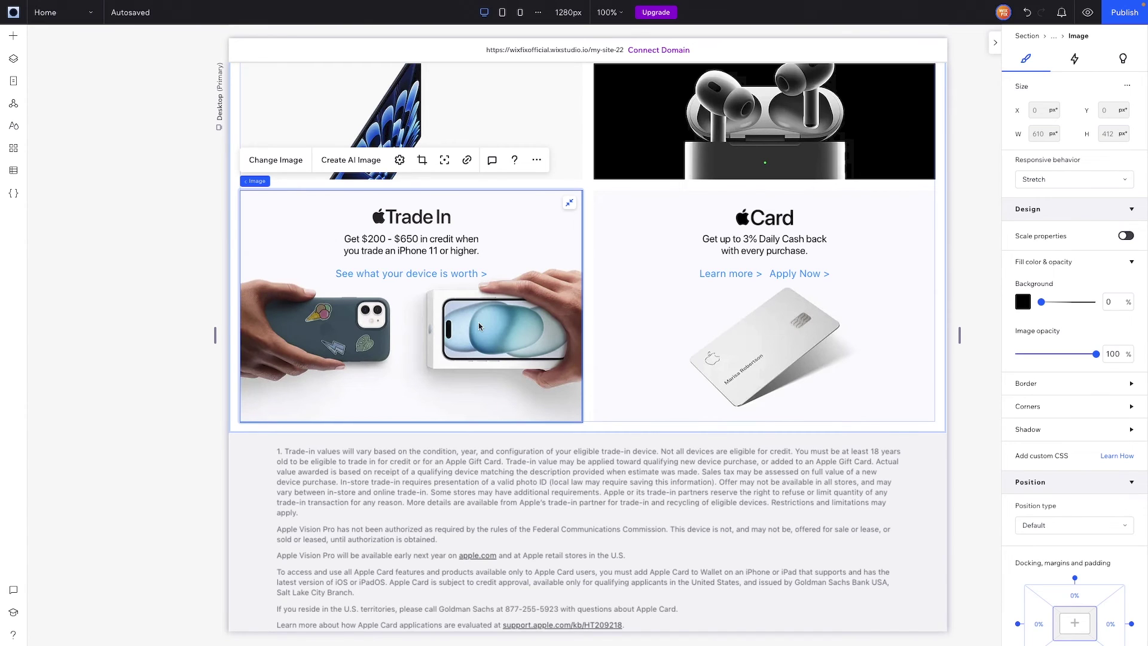
- Set the bottom margin of the trade-in tile's background image to -10%
scroll(1076, 472, down, 3)
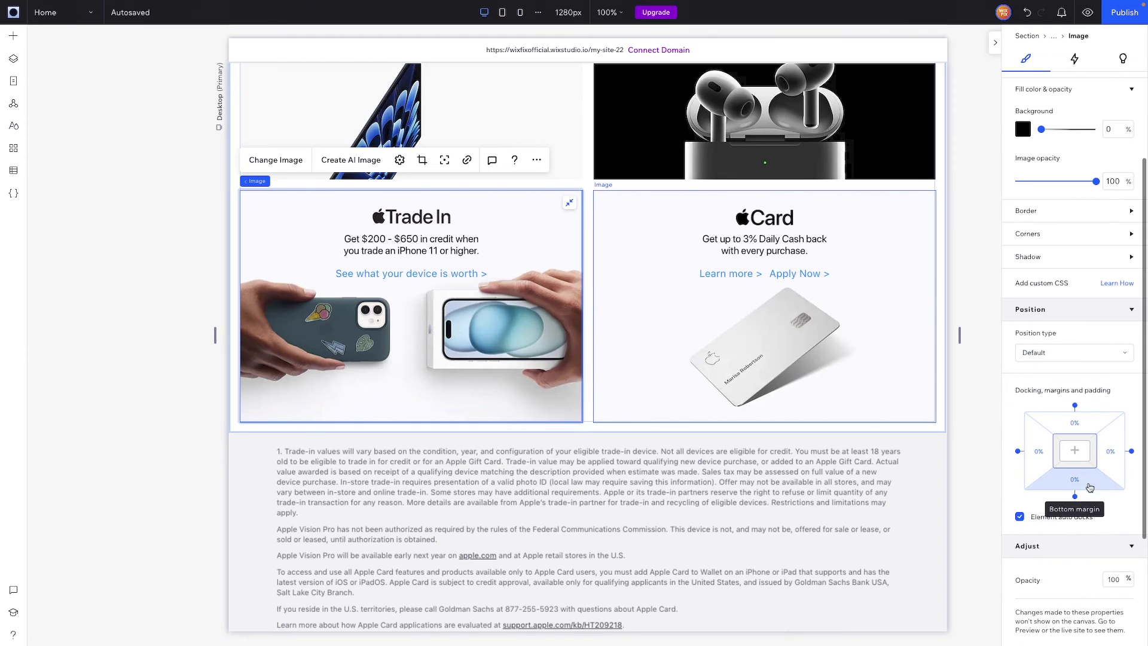
click(1078, 481)
text(-10)
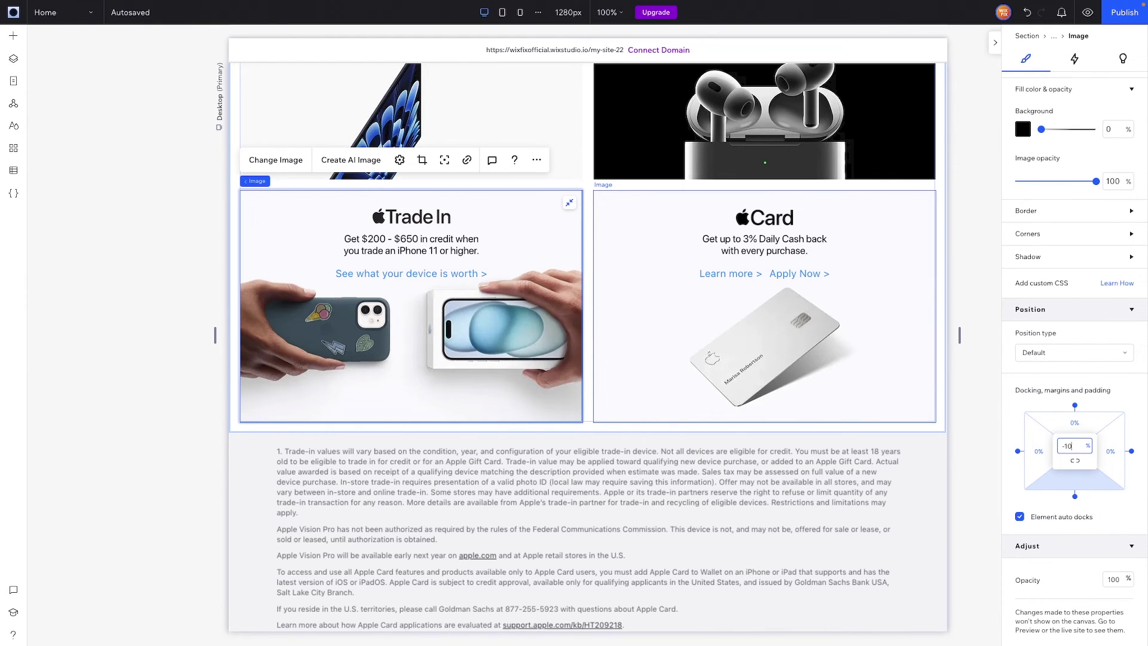
key(Return)
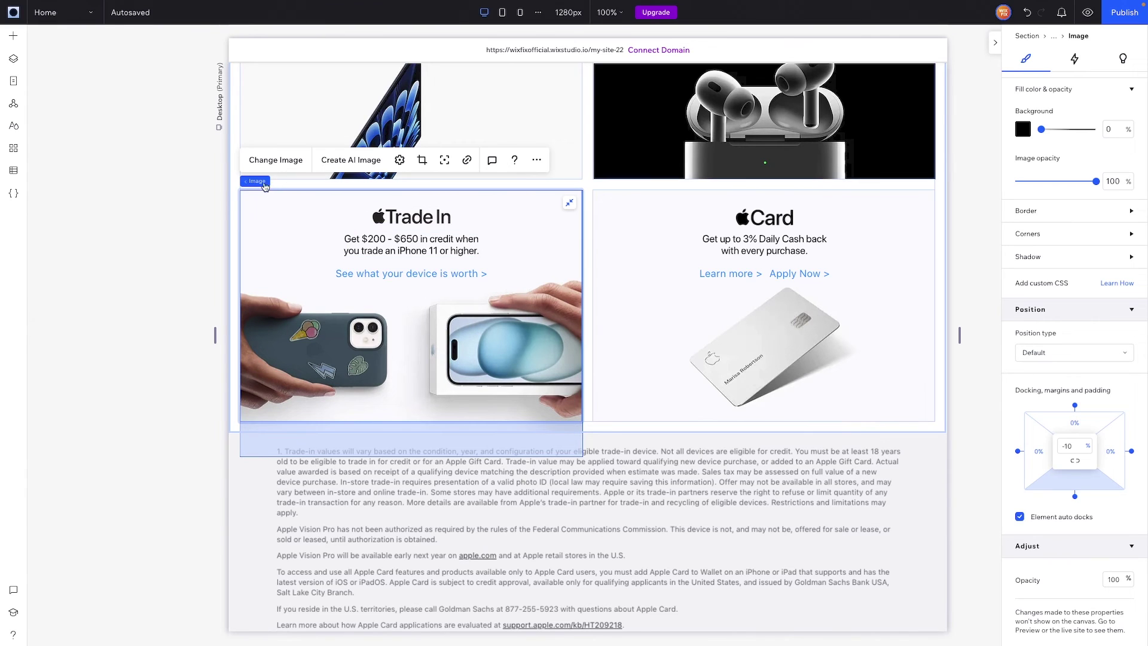
- Set the trade-in tile's overflow content to Hide
click(316, 182)
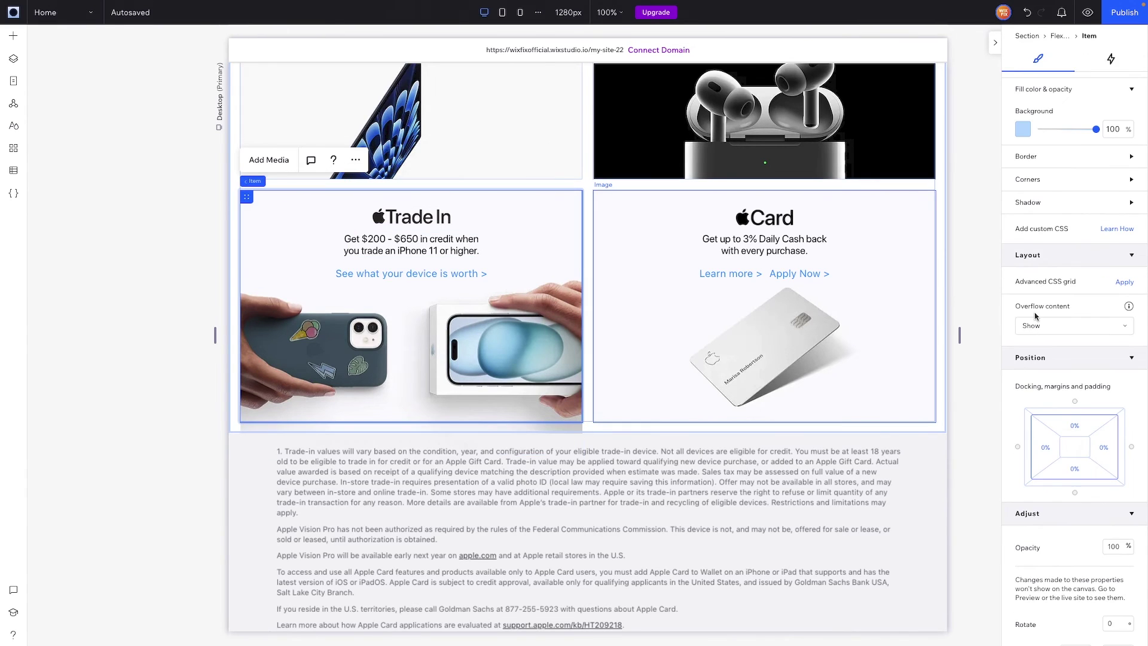
click(1067, 327)
click(1049, 349)
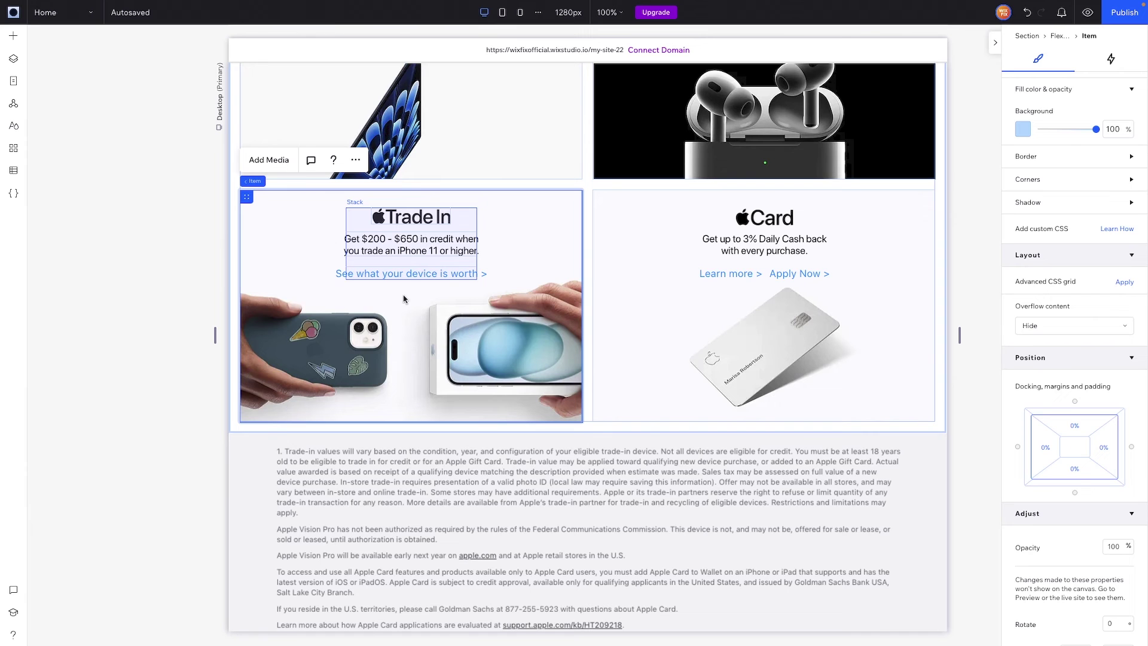
click(981, 291)
- Compare with Apple's page, then add a blank section below the tile grid and place the full-width "Get the Glow" slideshow repeater in it
scroll(981, 291, up, 8)
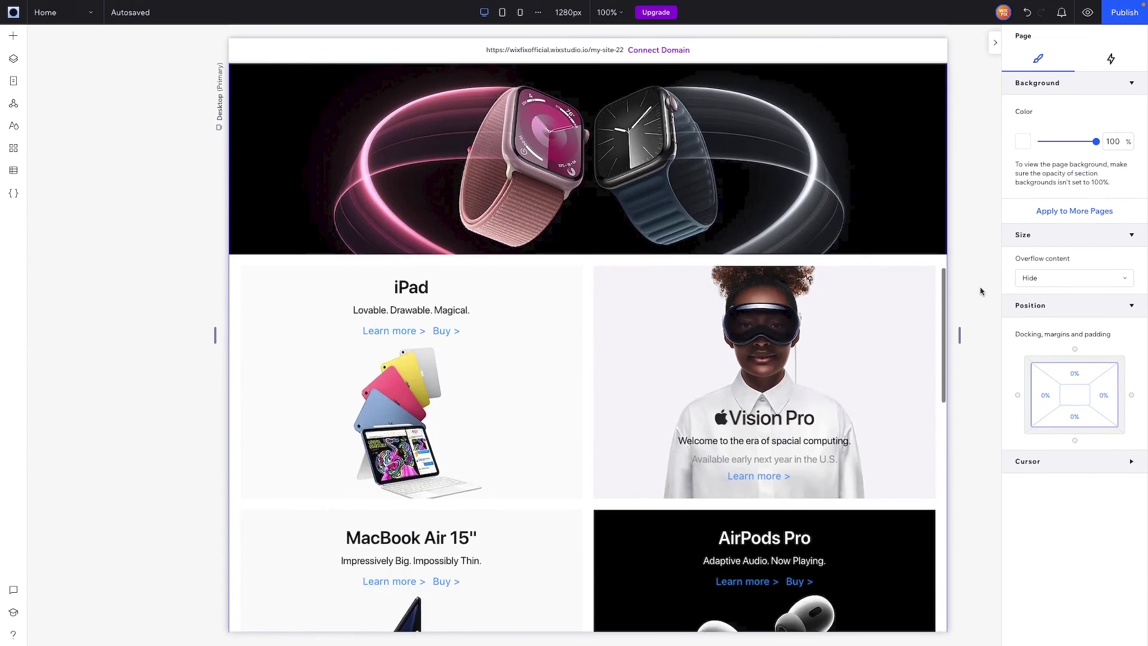
scroll(981, 291, down, 10)
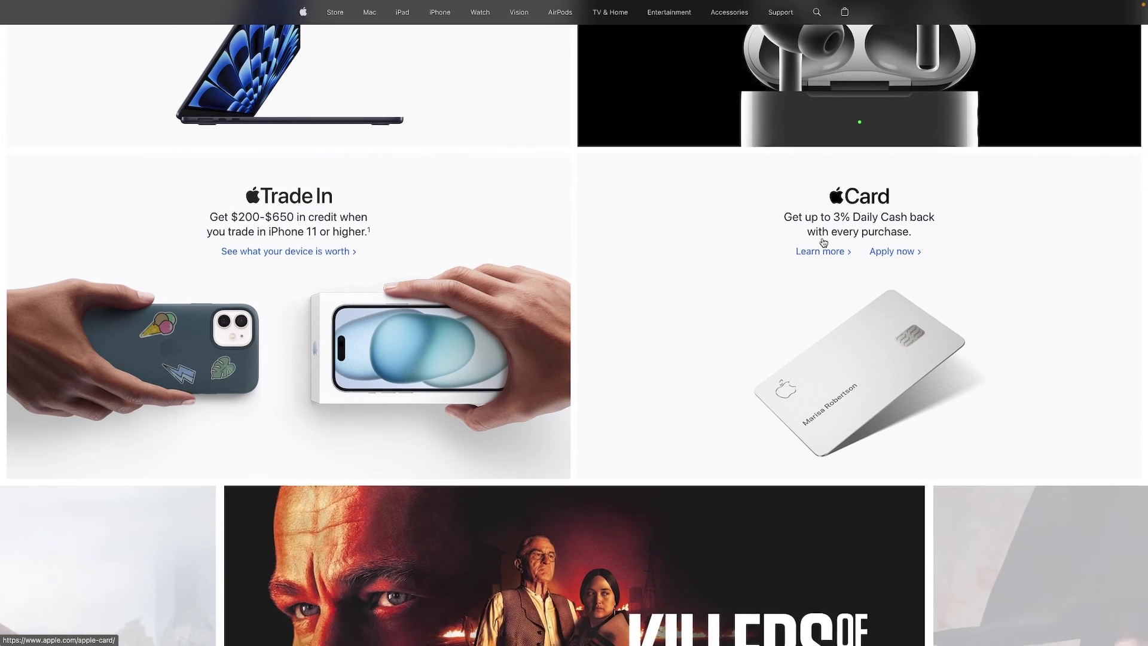
scroll(823, 245, down, 5)
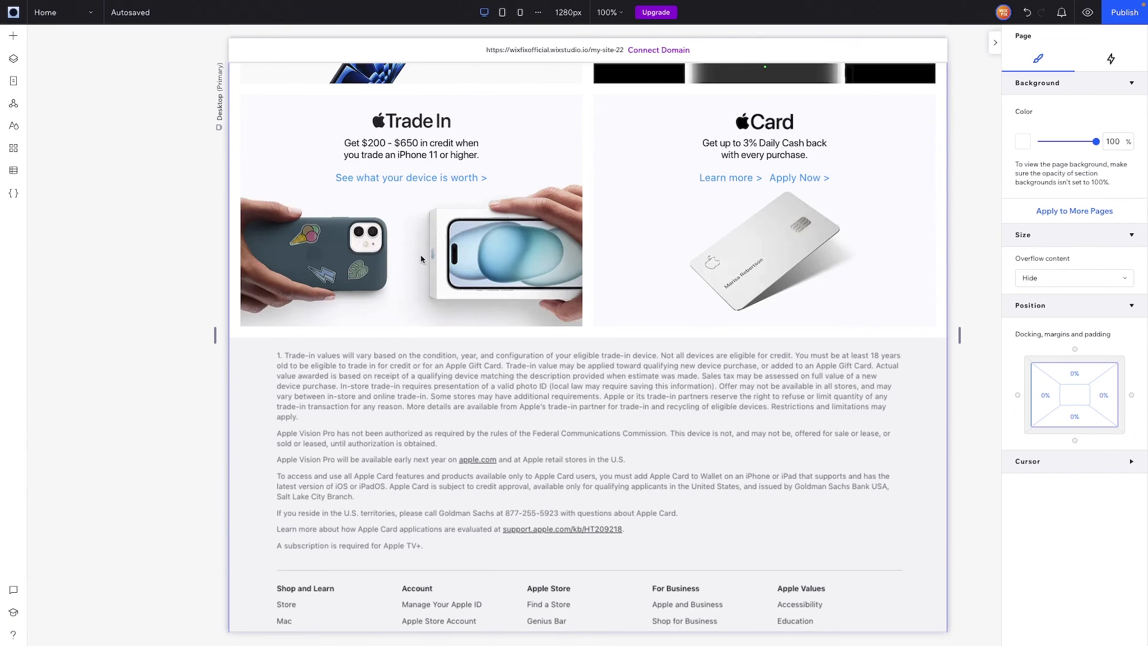
click(587, 336)
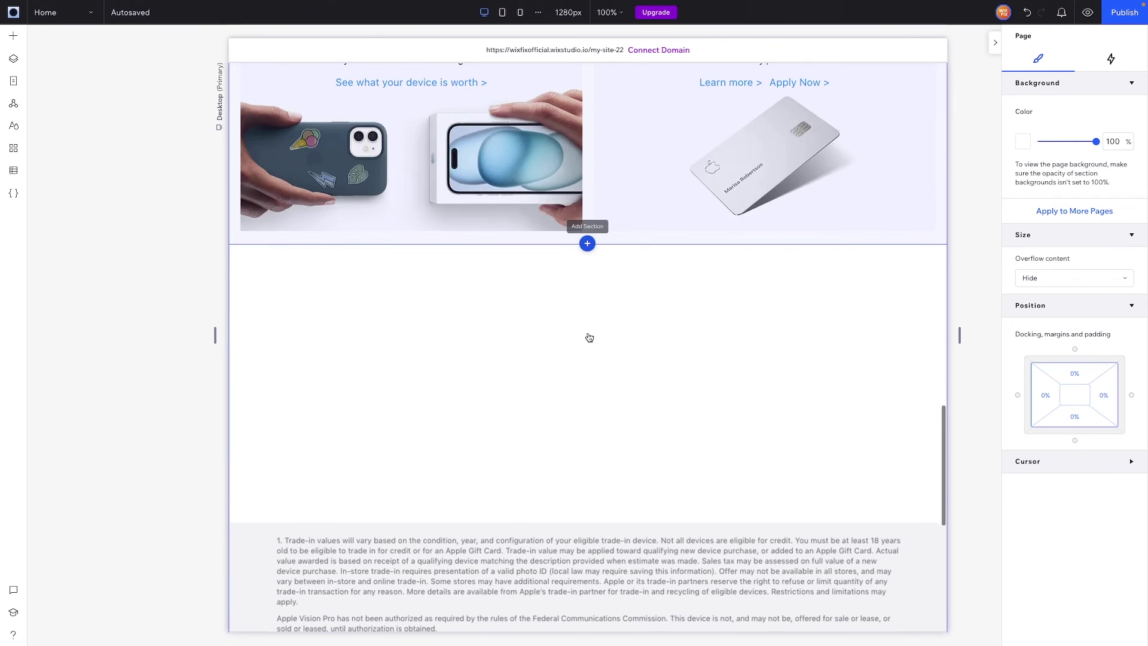
click(13, 35)
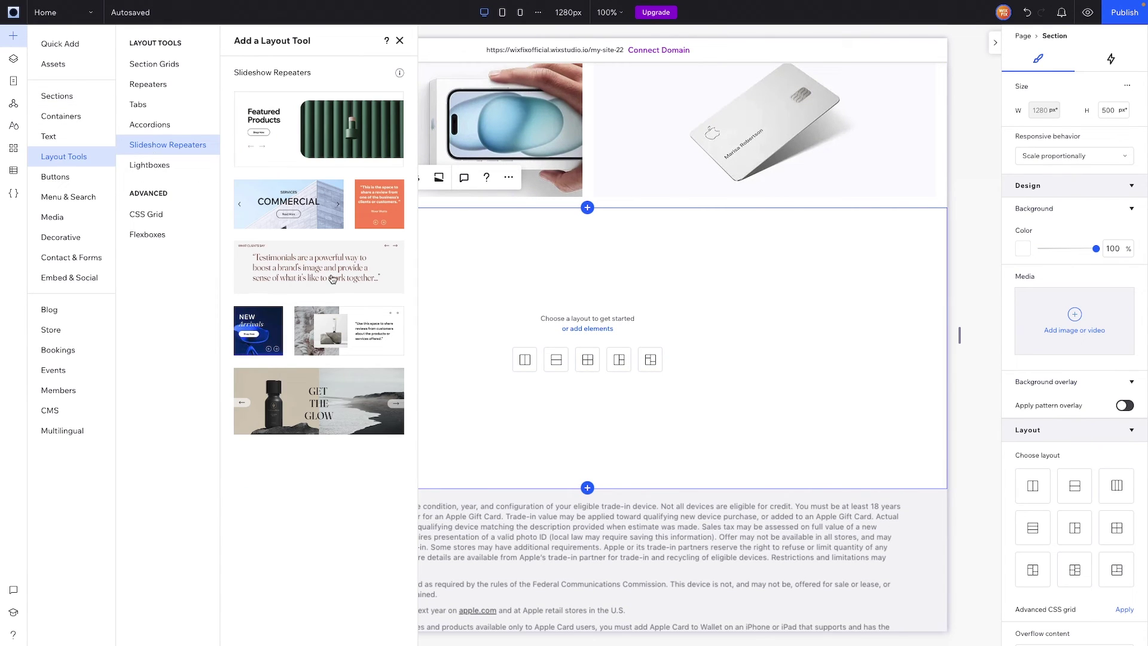
drag(320, 411, 640, 249)
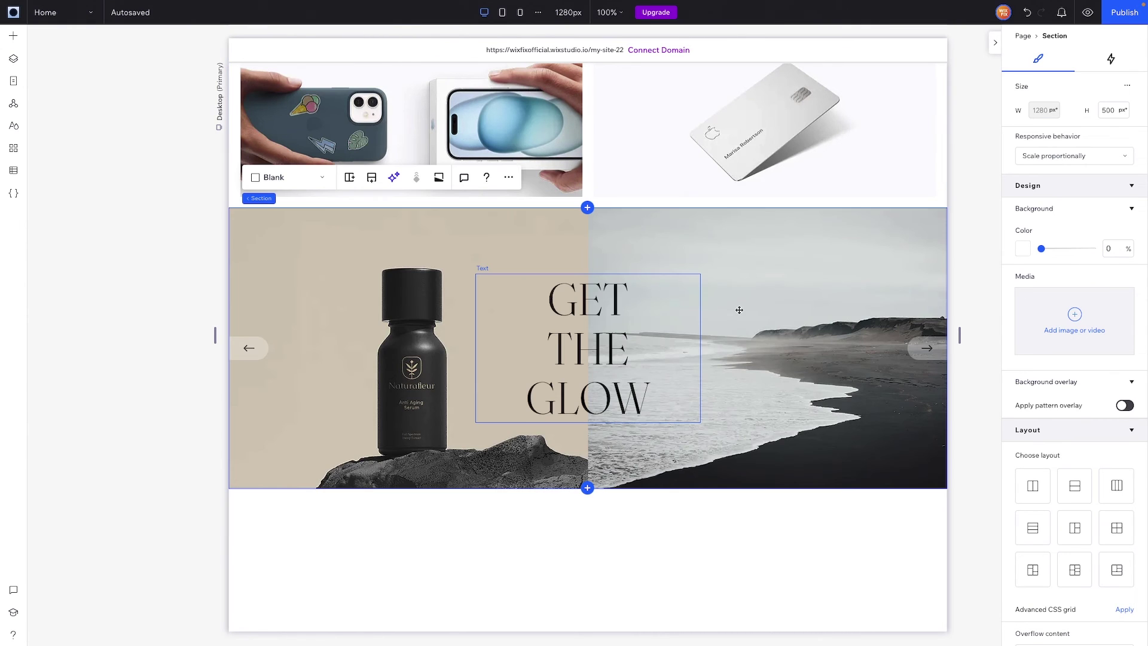
- Delete the "GET THE GLOW" text and both placeholder images from the slideshow's first slide
click(573, 324)
key(Delete)
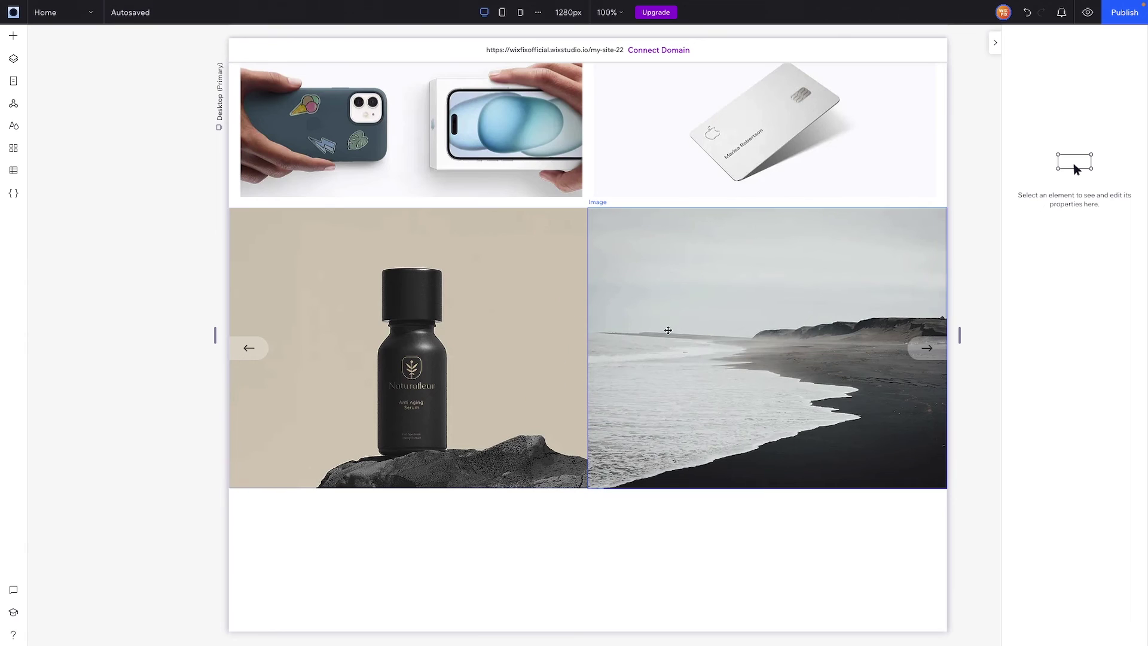
click(601, 224)
key(Delete)
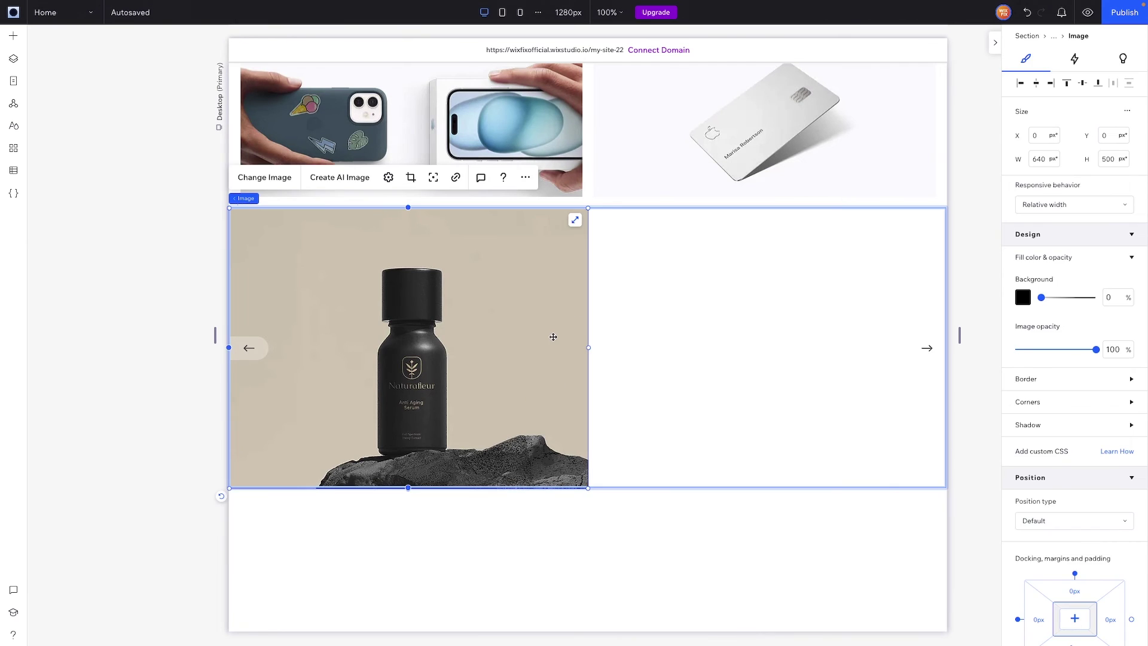
click(673, 331)
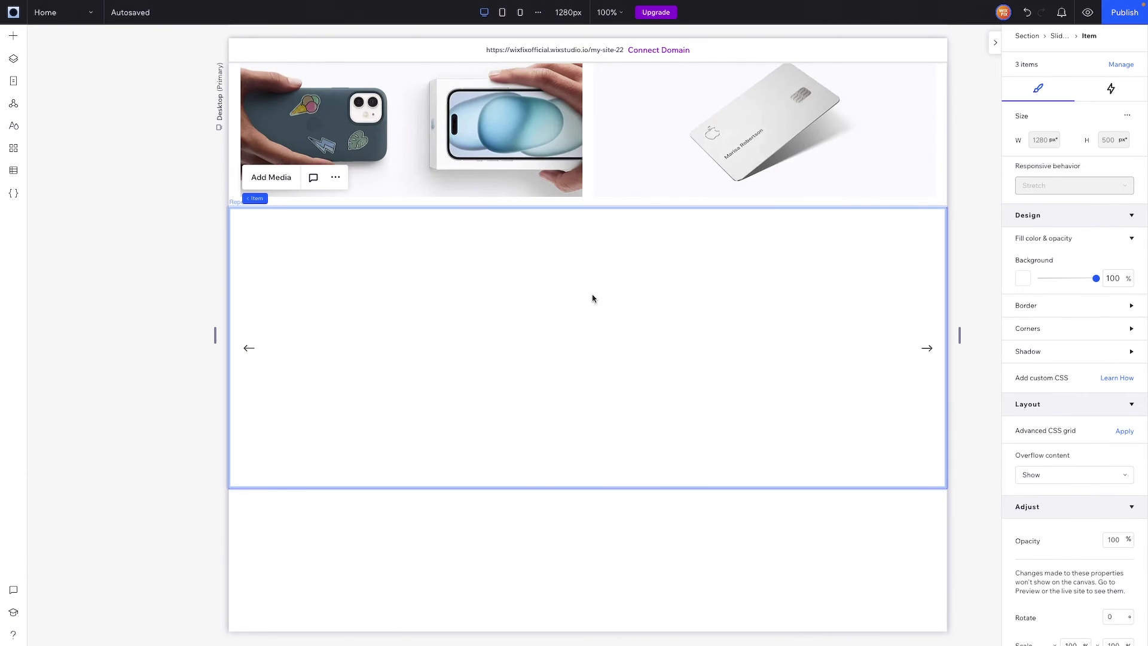
- Add the Ted Lasso picture 2.jpg from the site files to the slideshow section
click(13, 36)
click(52, 216)
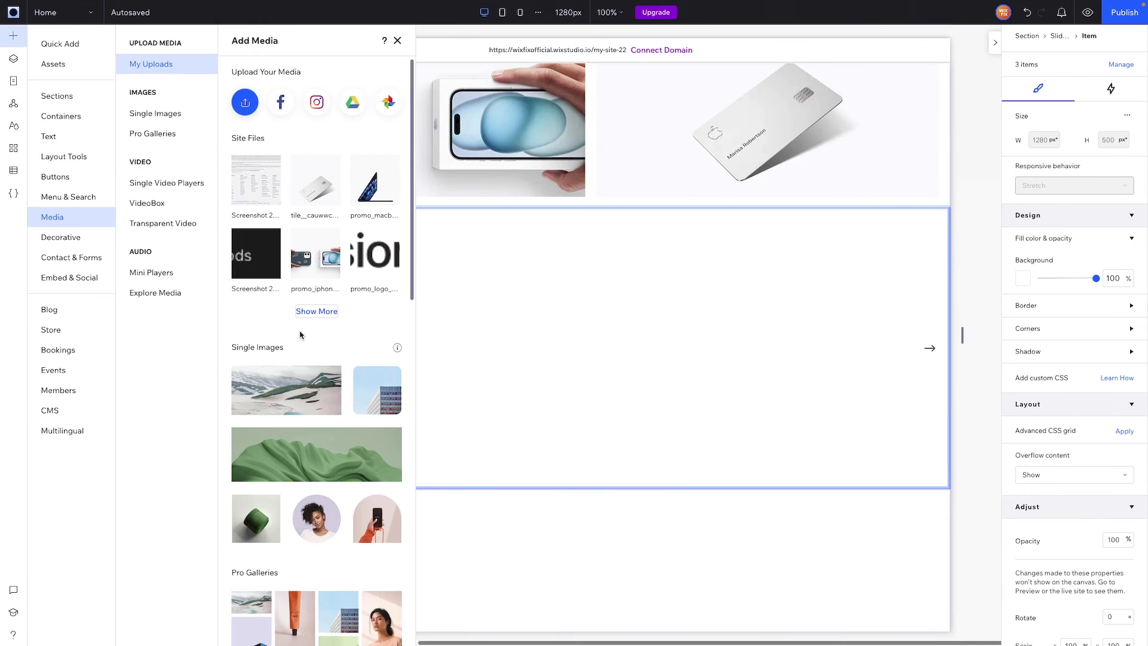
click(317, 311)
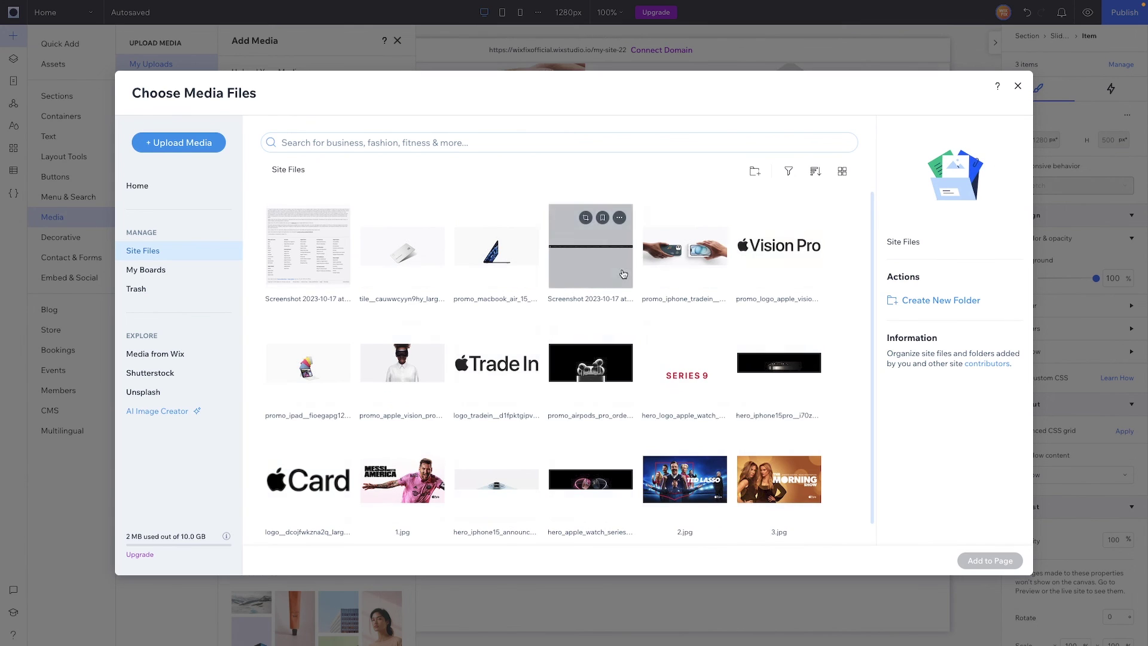
scroll(651, 460, down, 1)
double_click(685, 465)
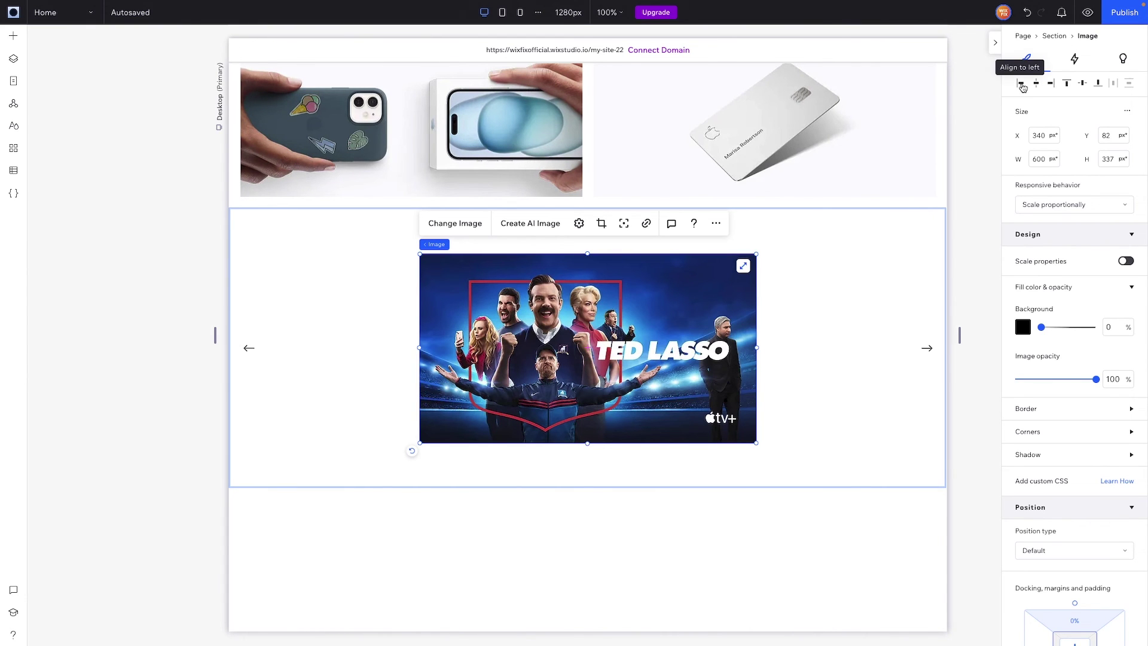
- Align the Ted Lasso image to the section's top-left corner, enlarge it to about 886 × 498 px, and centre it horizontally
click(1067, 84)
click(1020, 83)
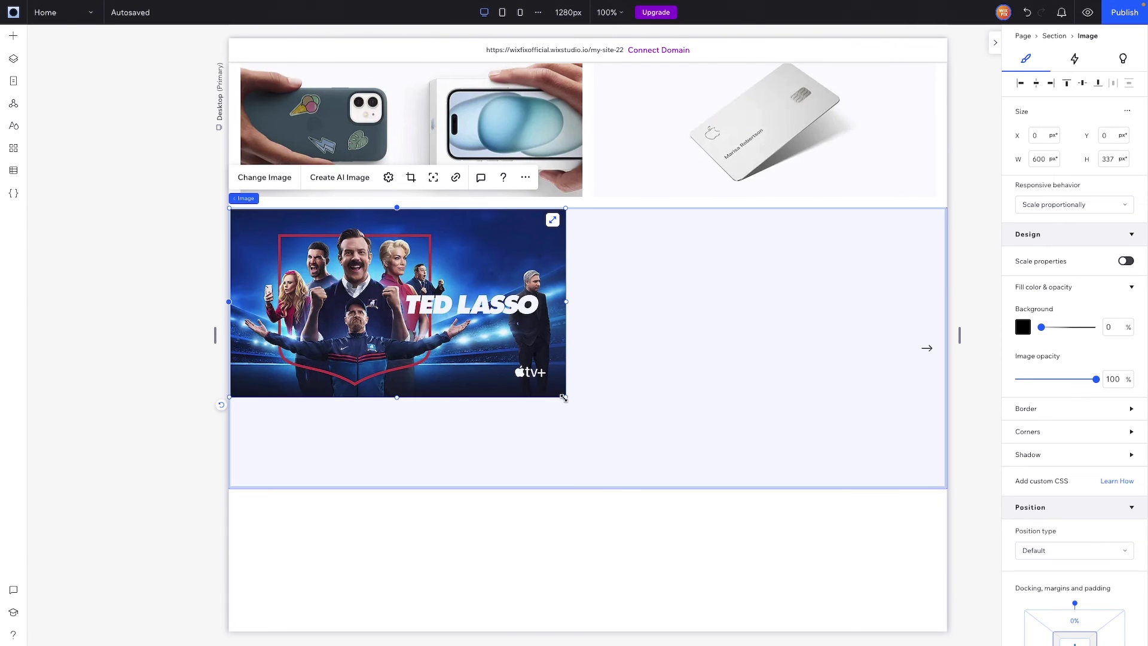
drag(565, 397, 726, 485)
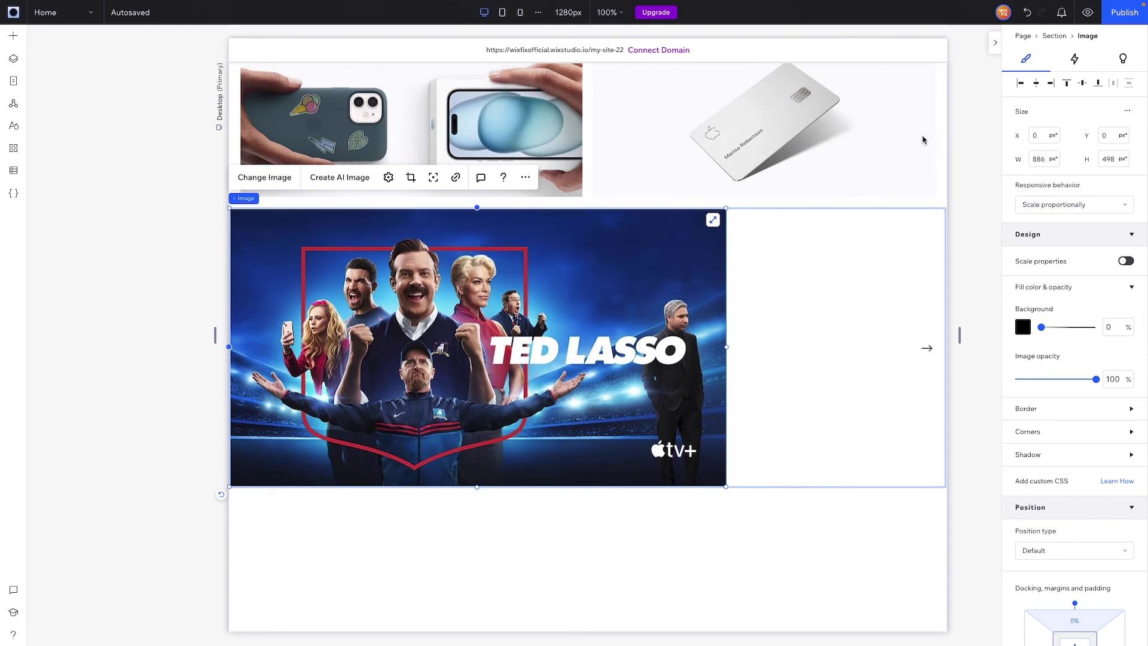
click(1036, 86)
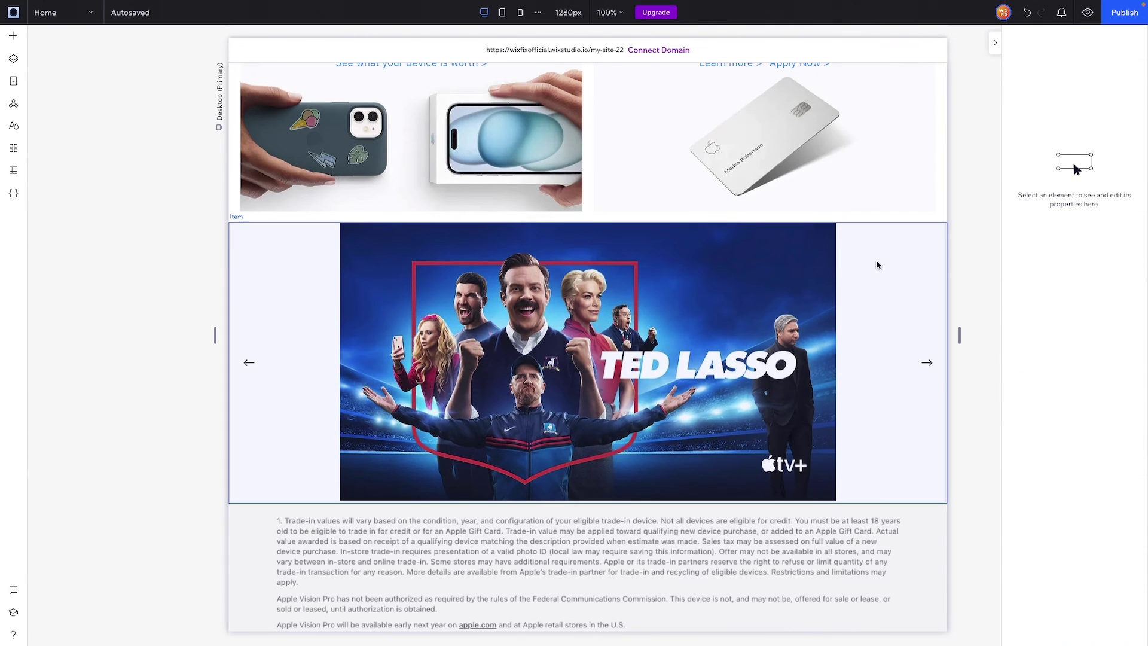
- Delete two of the slideshow's three slides and duplicate the remaining one to make three slides again
click(487, 218)
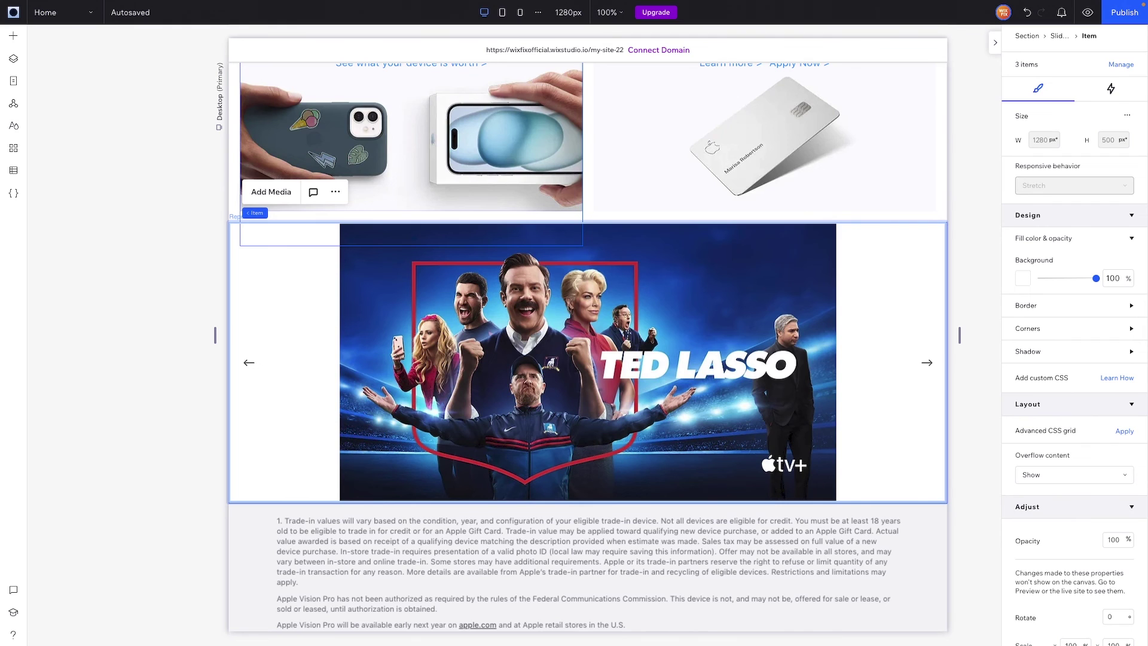
click(13, 62)
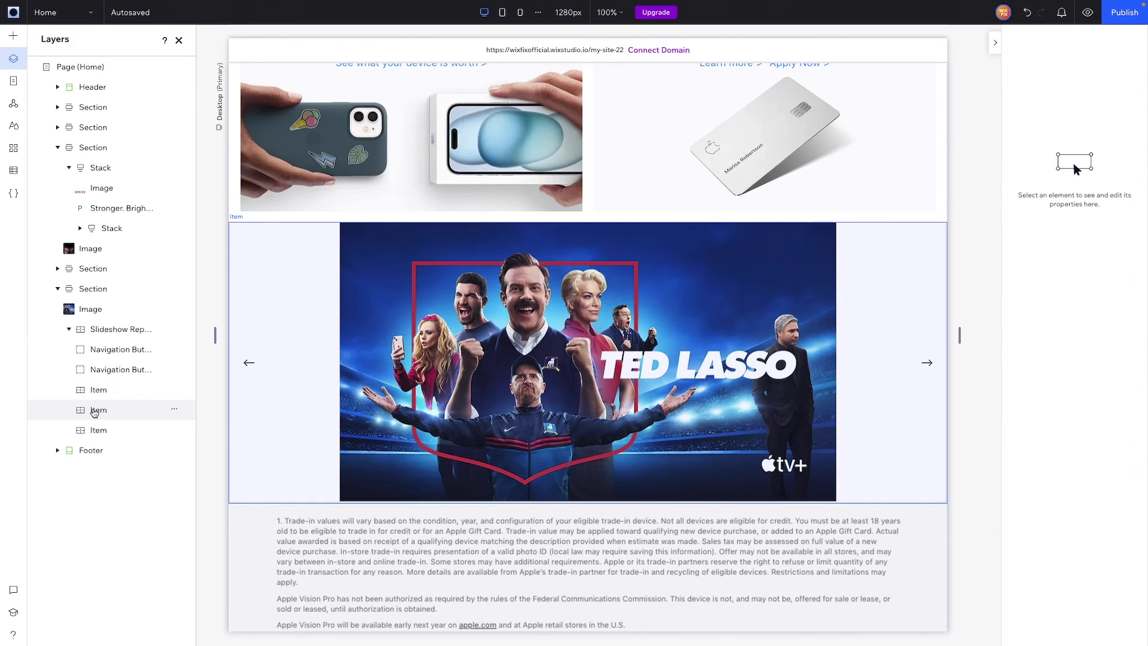
click(94, 412)
click(333, 192)
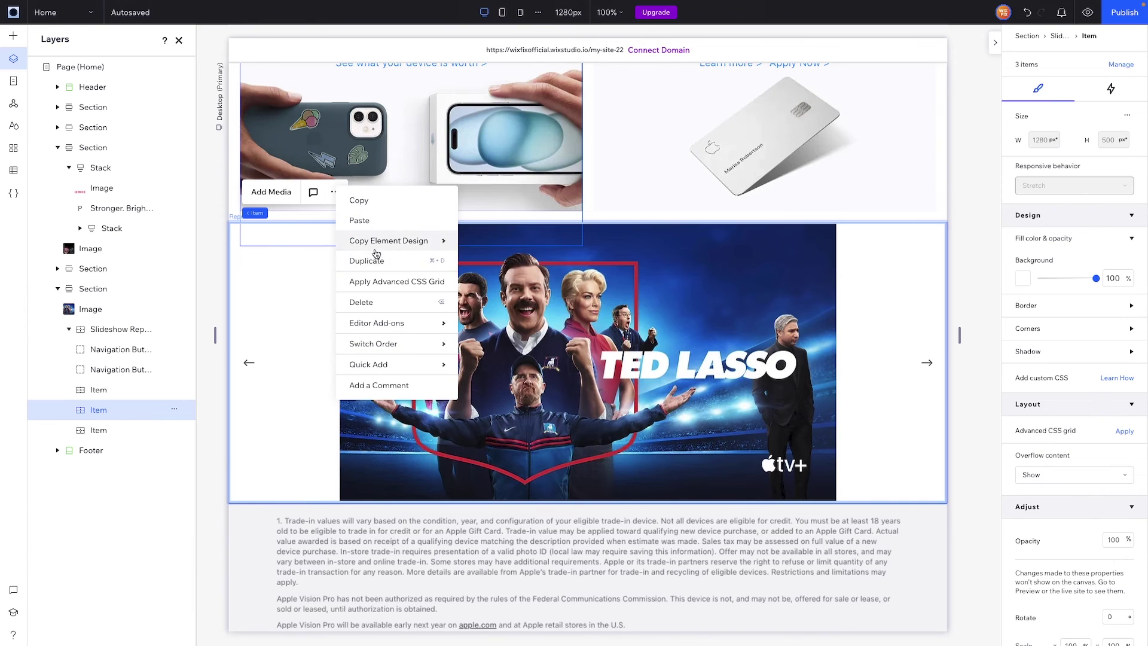
click(370, 303)
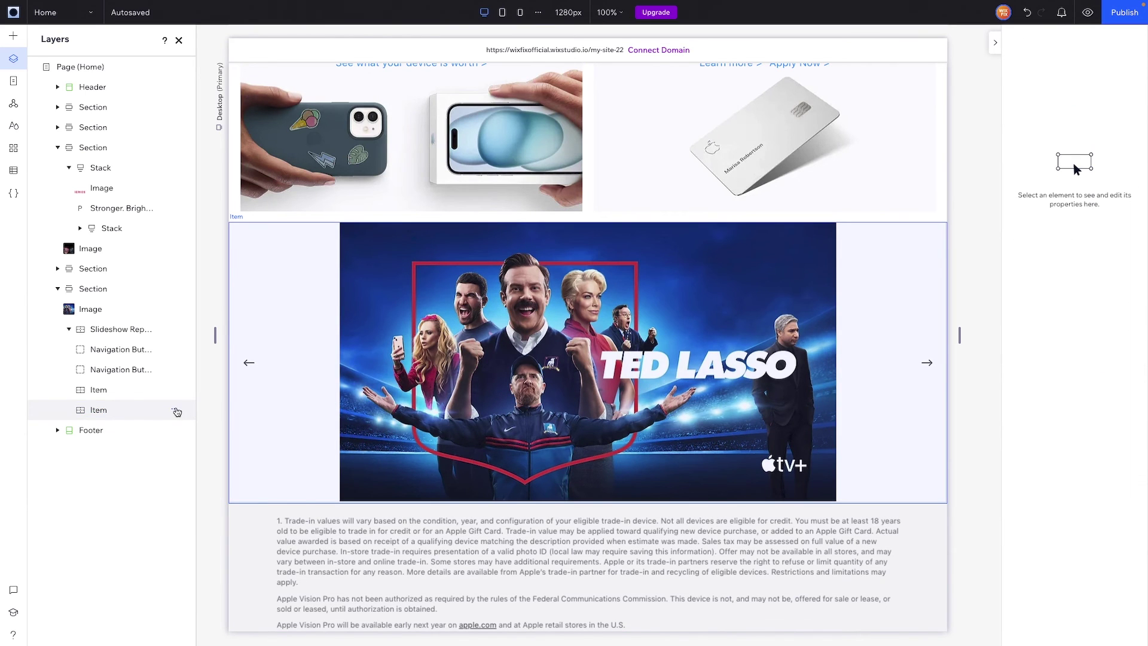
click(175, 410)
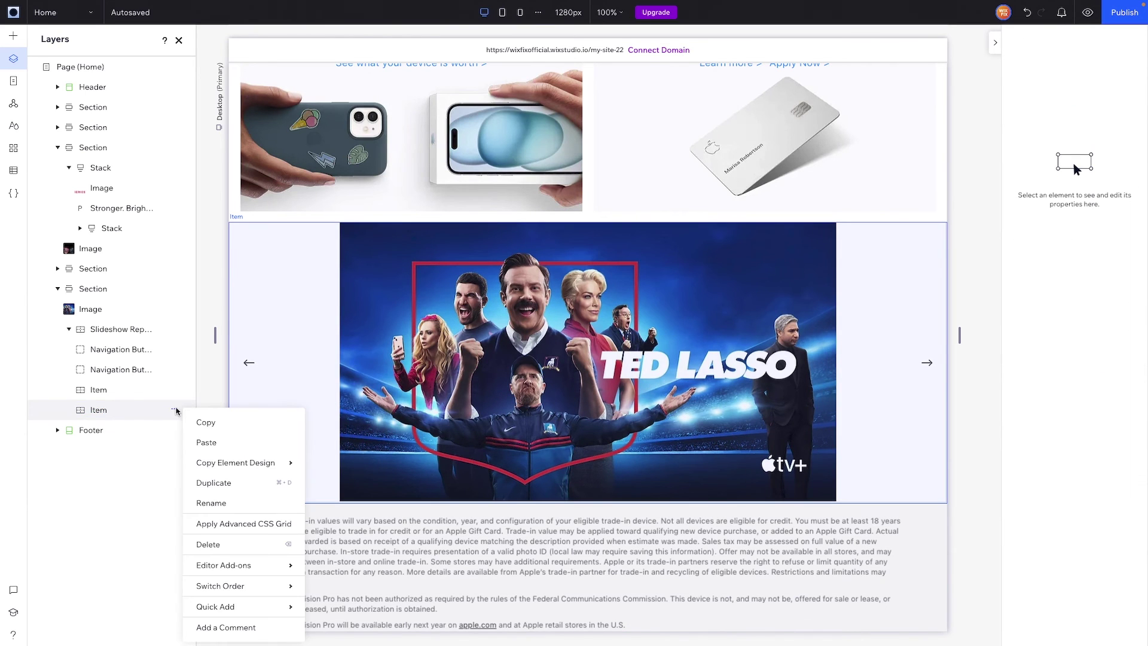
click(216, 545)
click(174, 389)
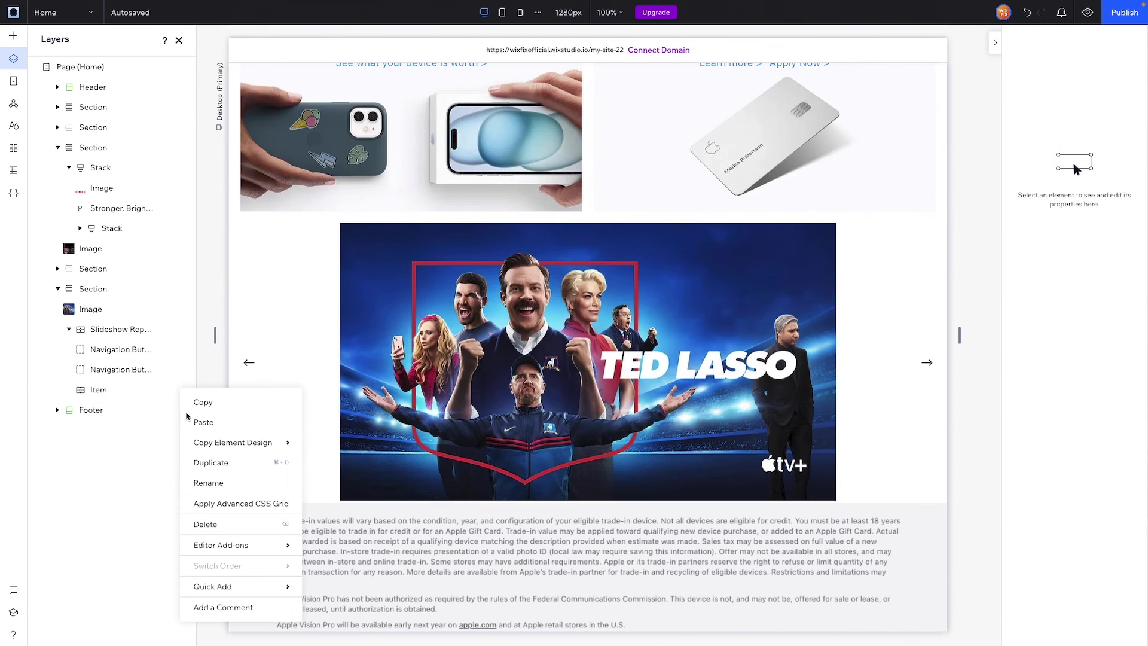
click(210, 464)
- Attach the Ted Lasso image to the slideshow slide and enlarge it to about 880 × 494 px, centred in the slide
click(638, 312)
drag(638, 313, 644, 312)
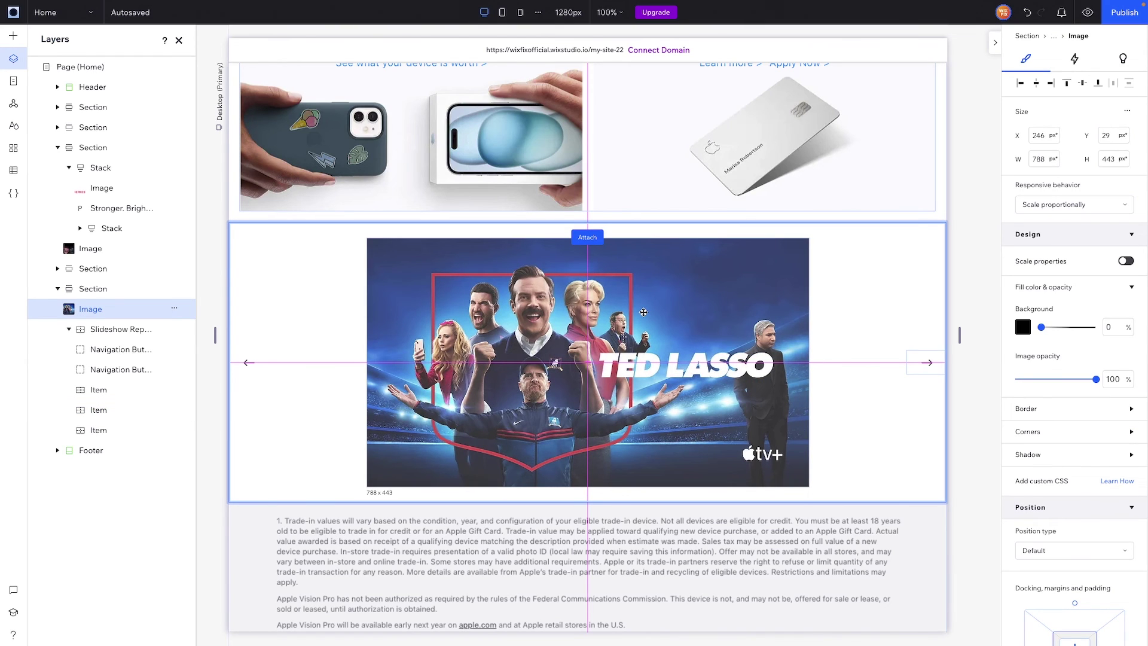
drag(643, 313, 643, 314)
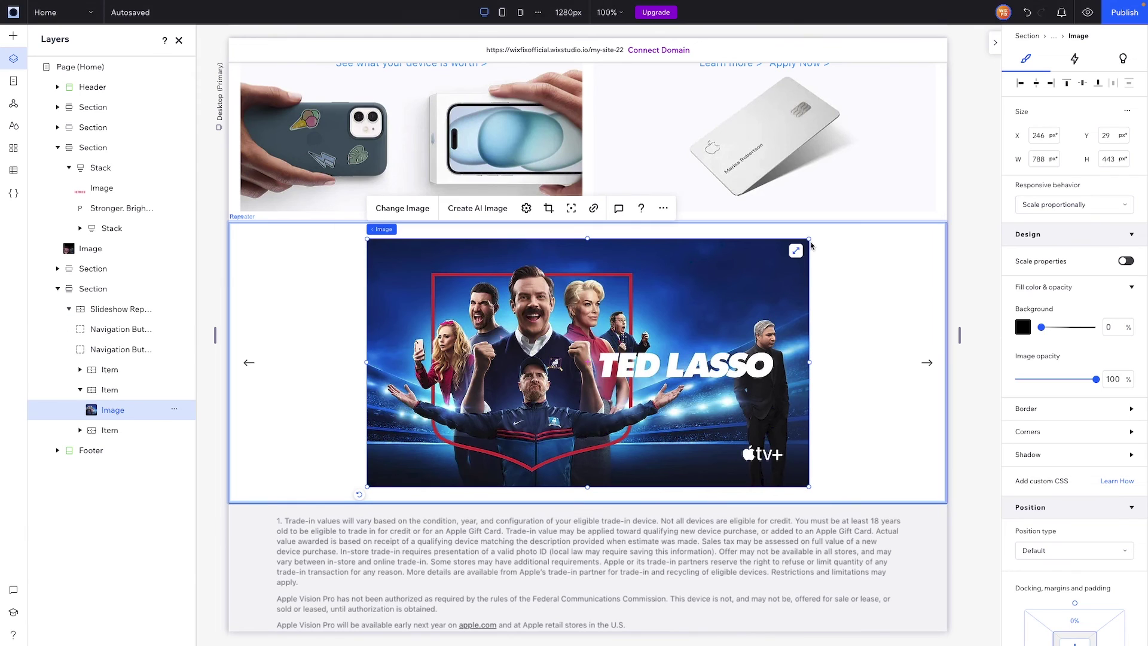
drag(808, 239, 836, 224)
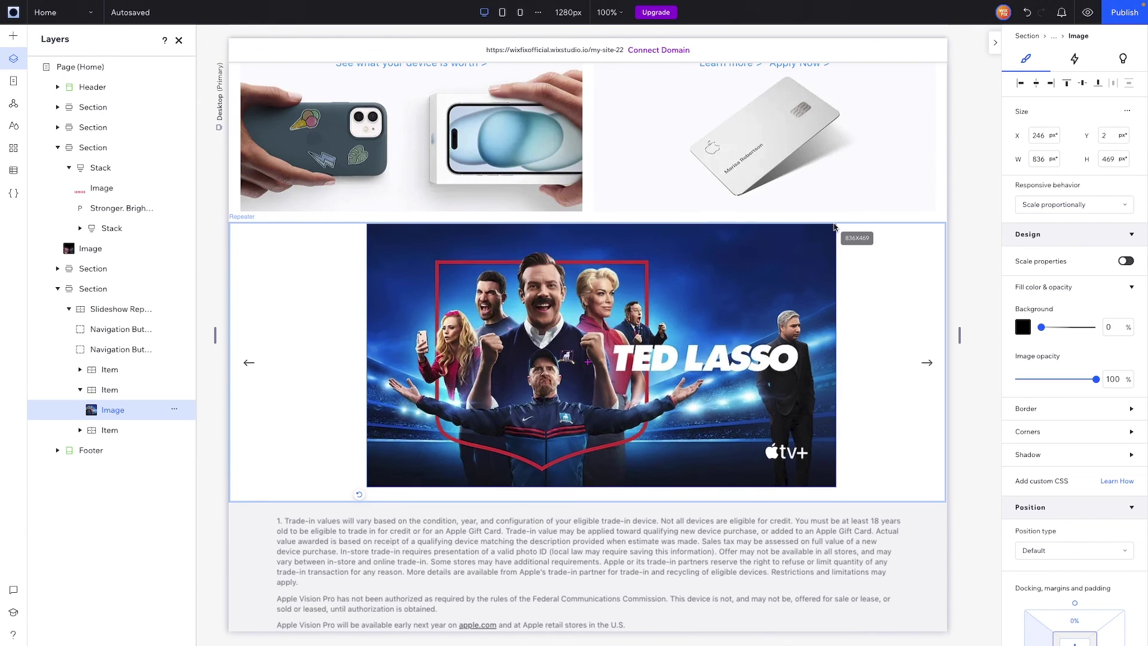
drag(367, 488, 342, 501)
- Reduce the slideshow to one slide holding the Ted Lasso image and duplicate that slide to make three
click(109, 370)
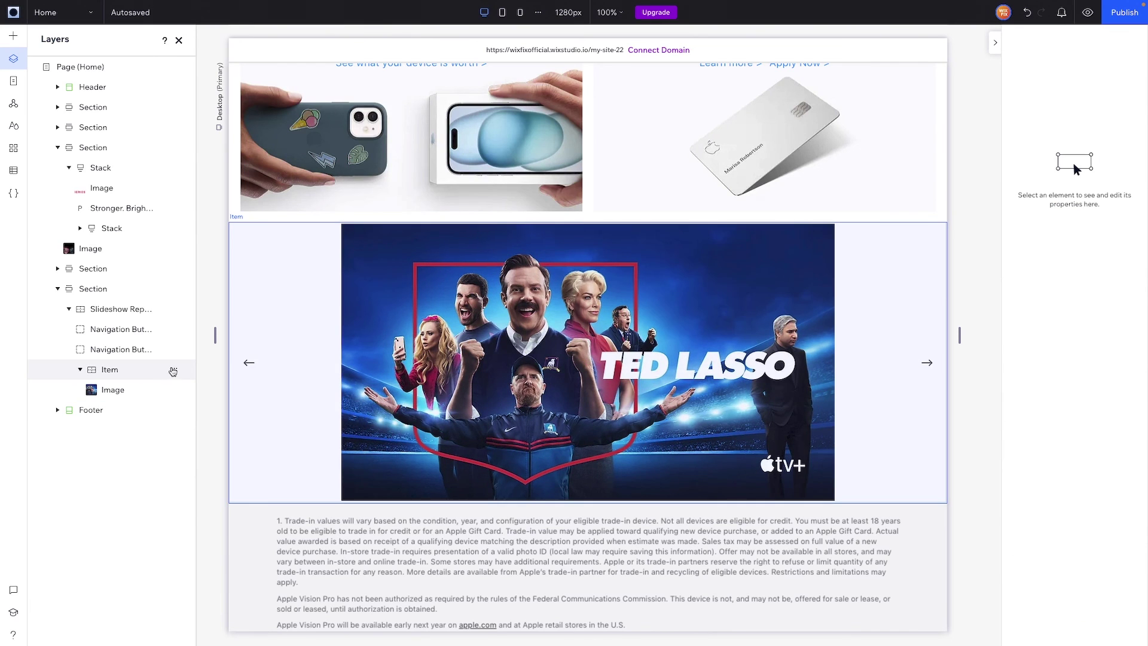
click(174, 370)
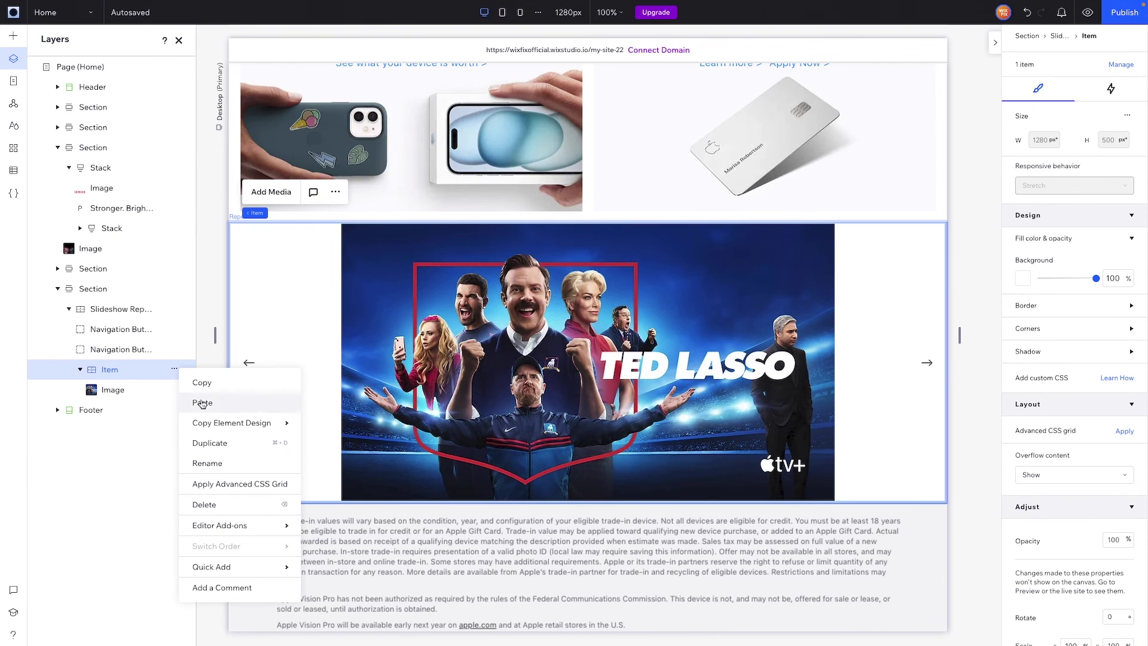
click(218, 443)
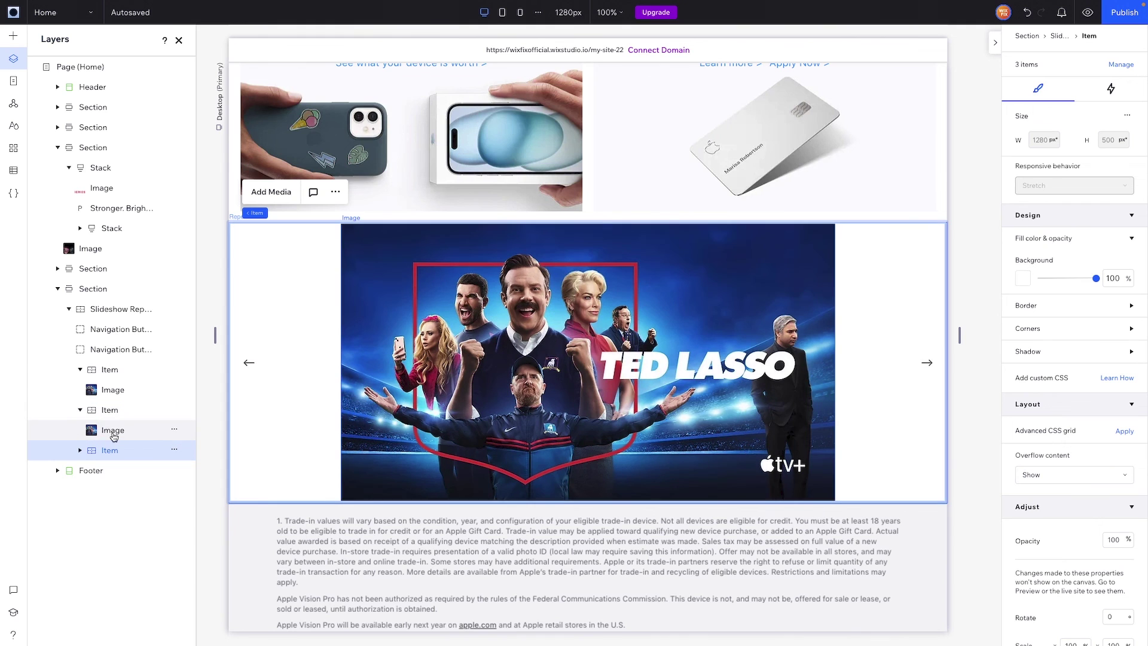
- Replace the second slide's image with 3.jpg and the third slide's image with 1.jpg from the site files
click(113, 430)
click(369, 192)
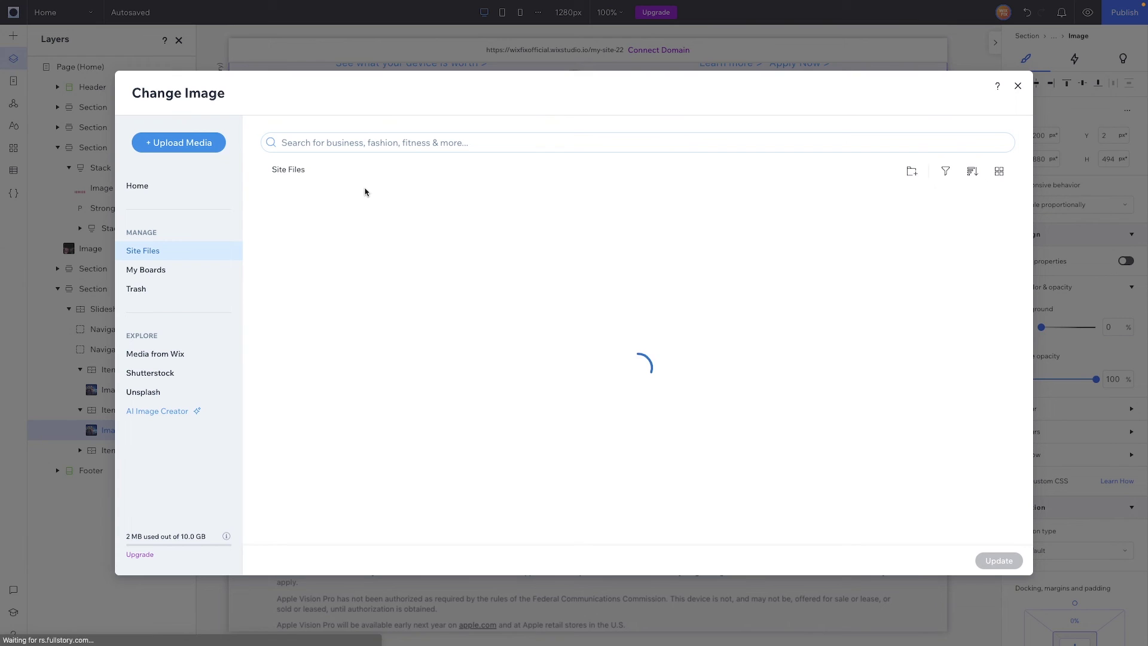
double_click(691, 478)
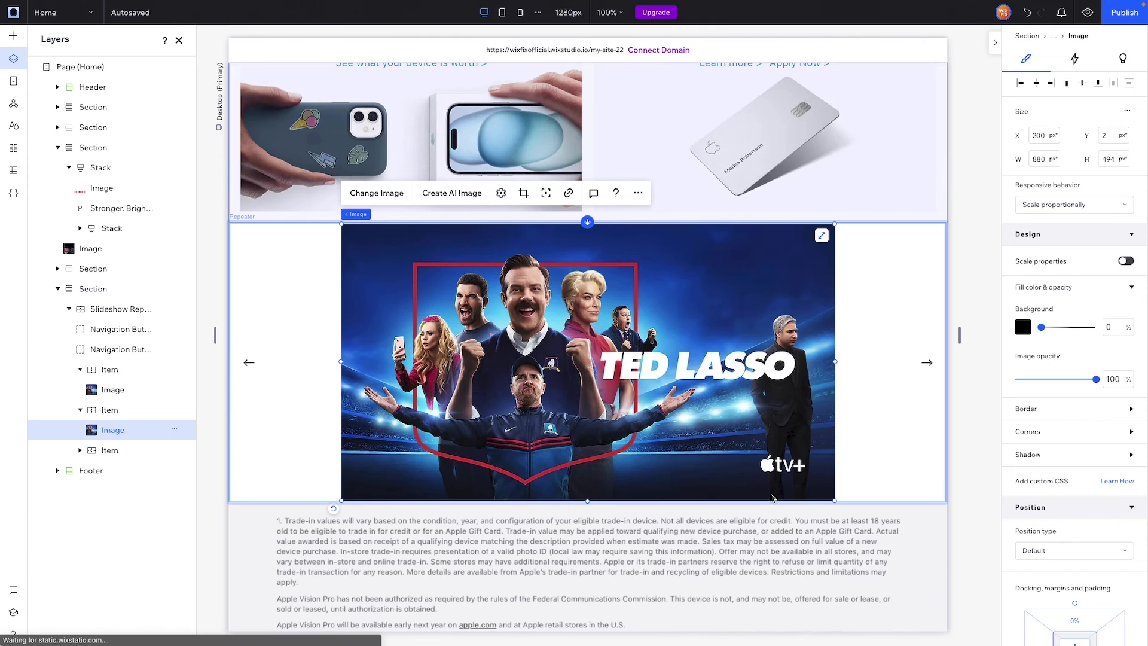
click(94, 452)
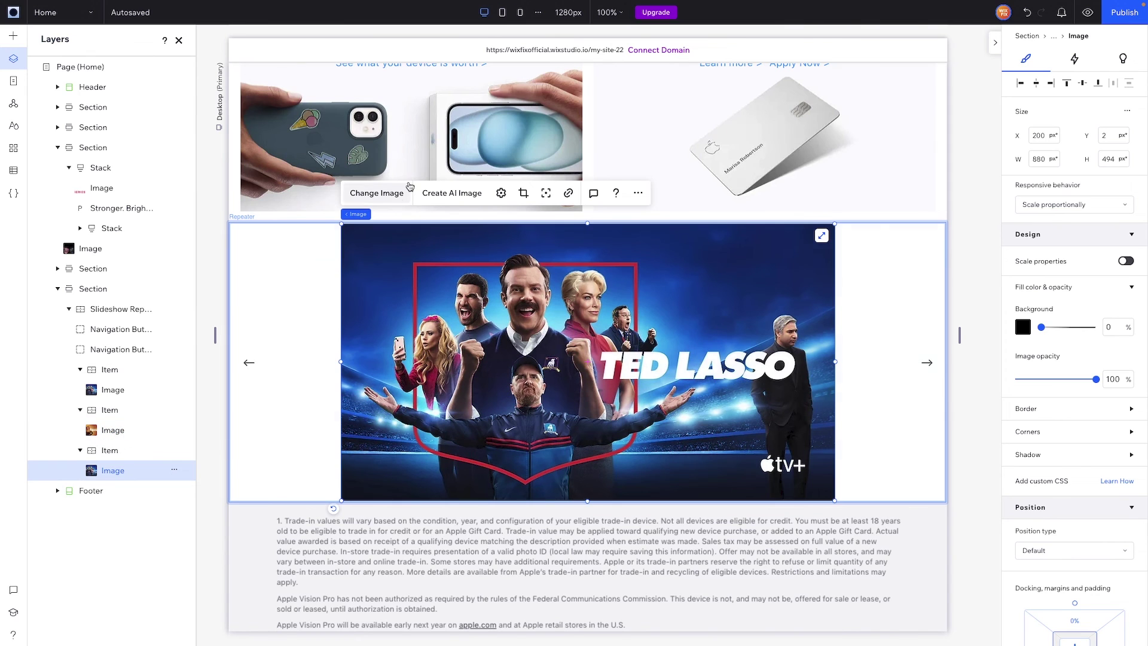
click(394, 192)
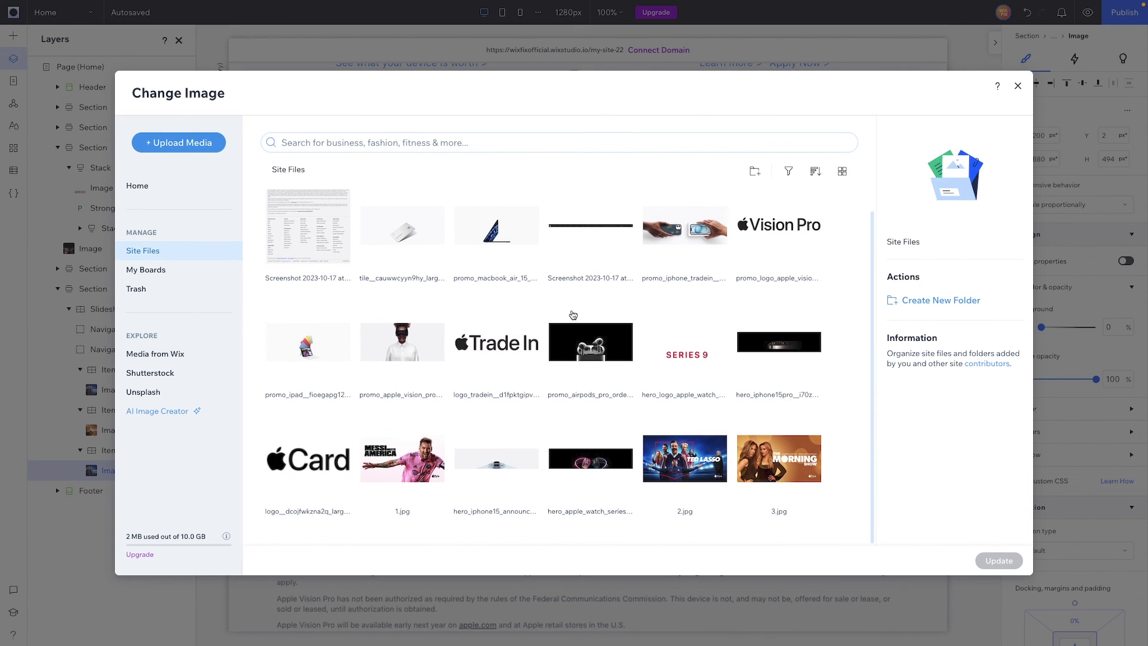
double_click(404, 475)
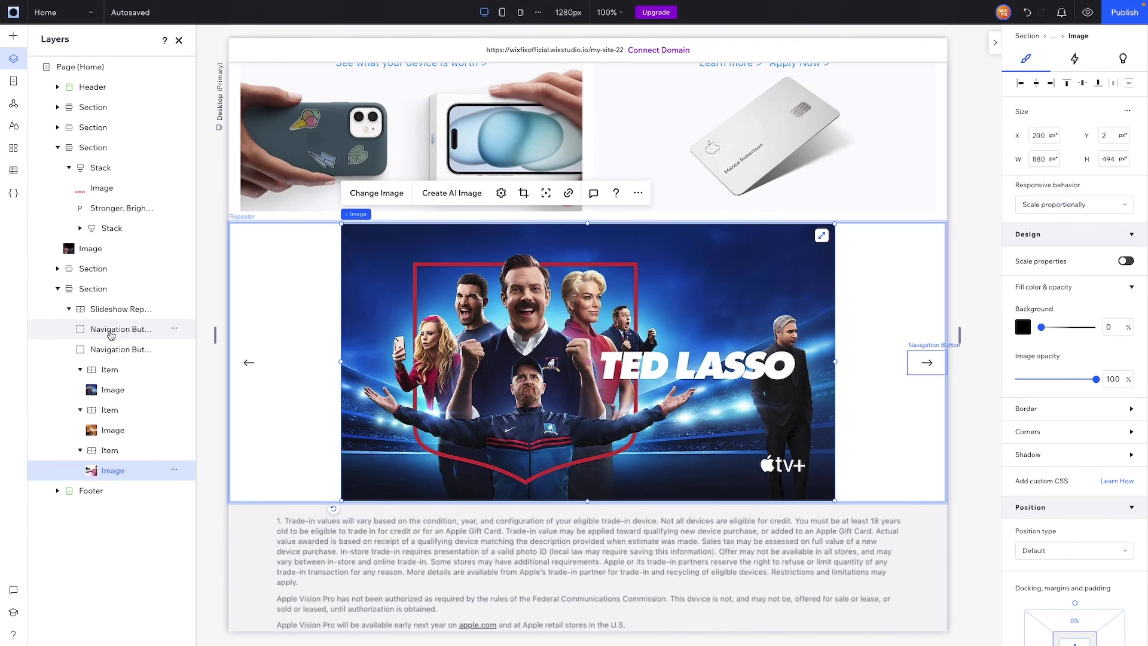
- Set the slideshow repeater's bottom margin to 20 px
click(102, 312)
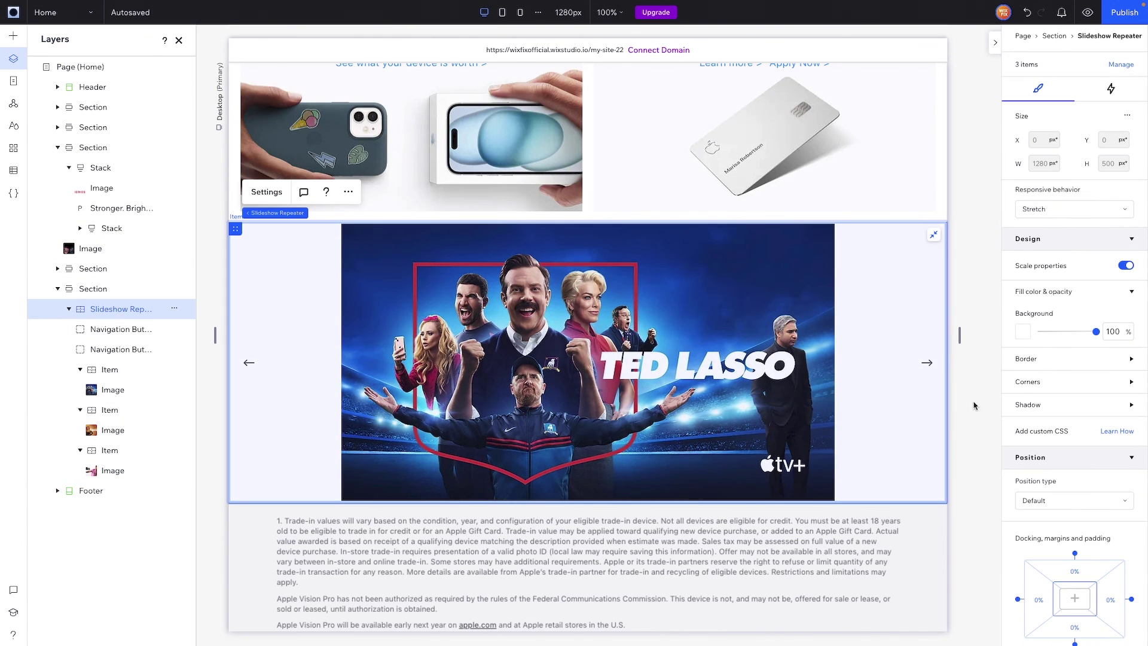
scroll(1076, 454, down, 3)
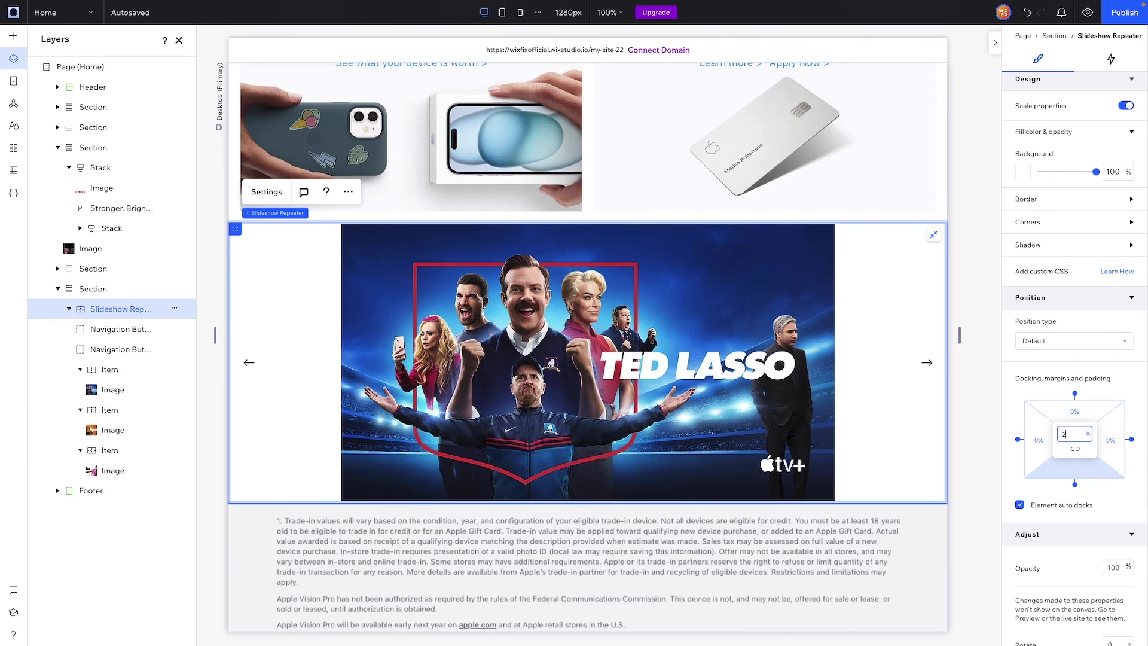
key(Return)
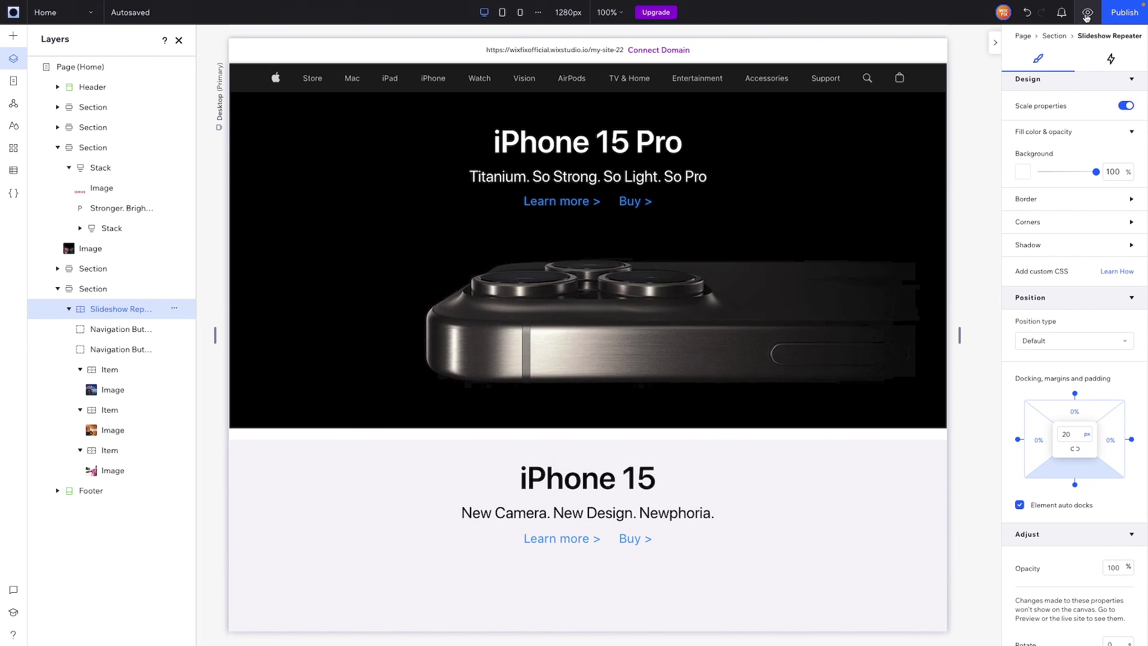
- Preview the desktop site and look through the finished homepage from the iPhone 15 Pro hero downwards
click(1086, 14)
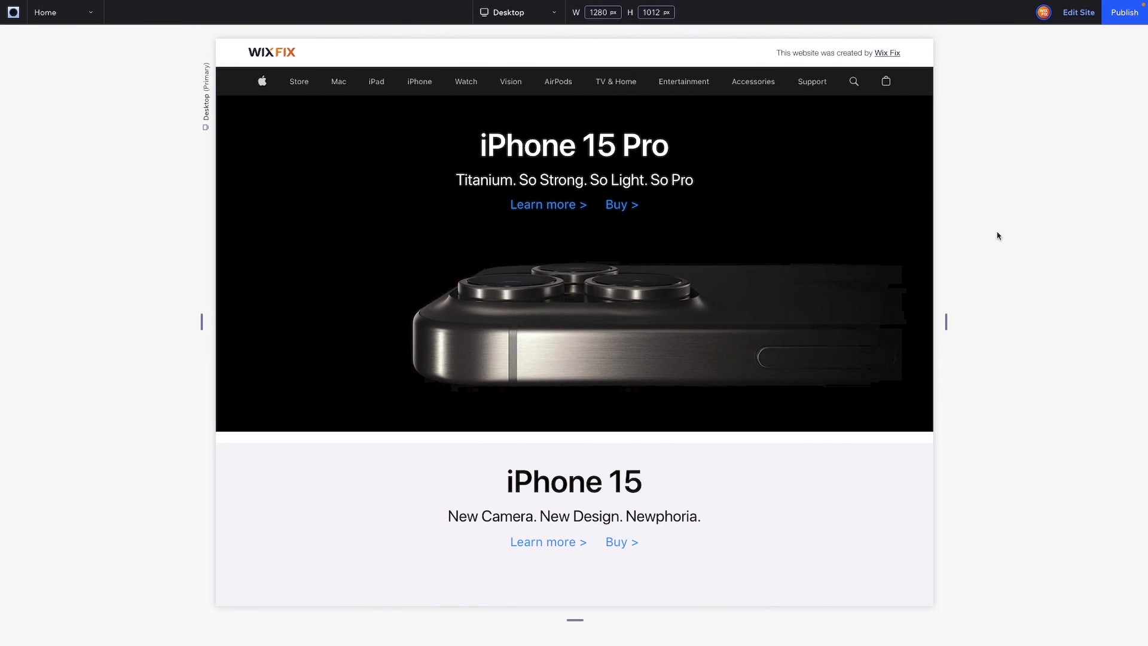
scroll(885, 241, down, 4)
scroll(884, 241, down, 9)
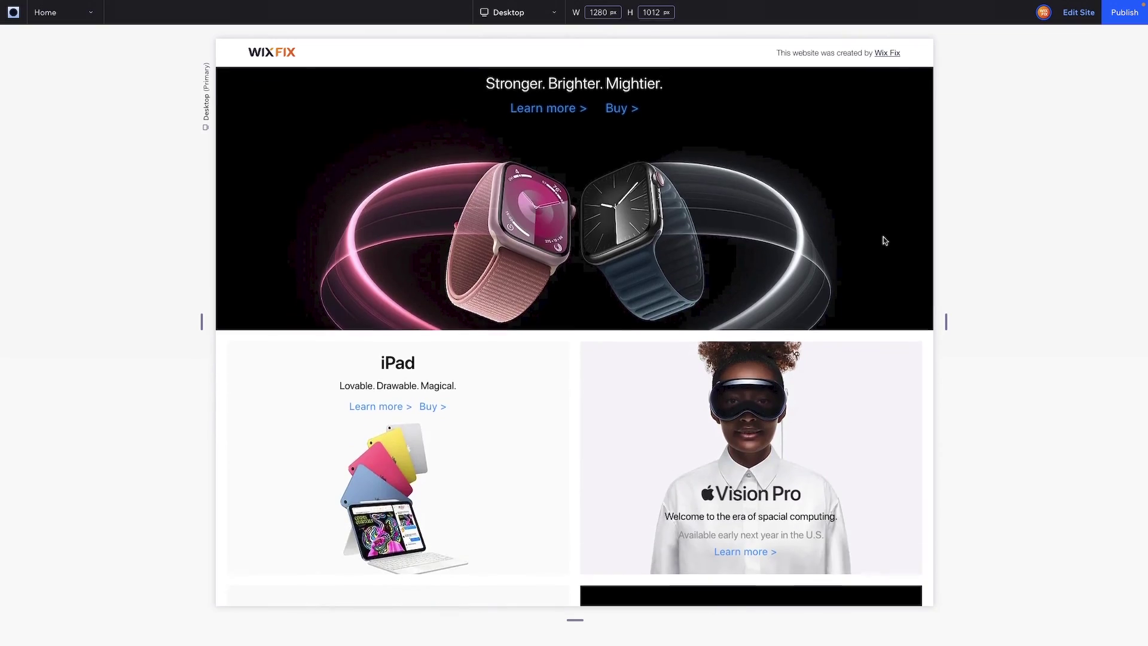
scroll(884, 241, down, 7)
scroll(884, 241, down, 2)
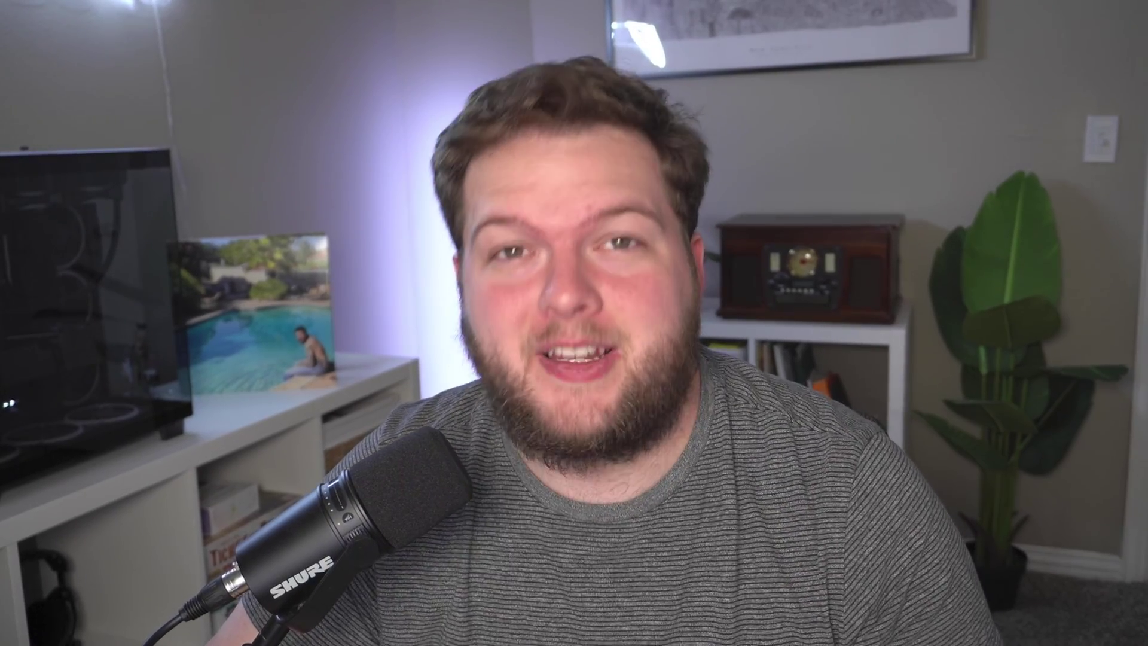